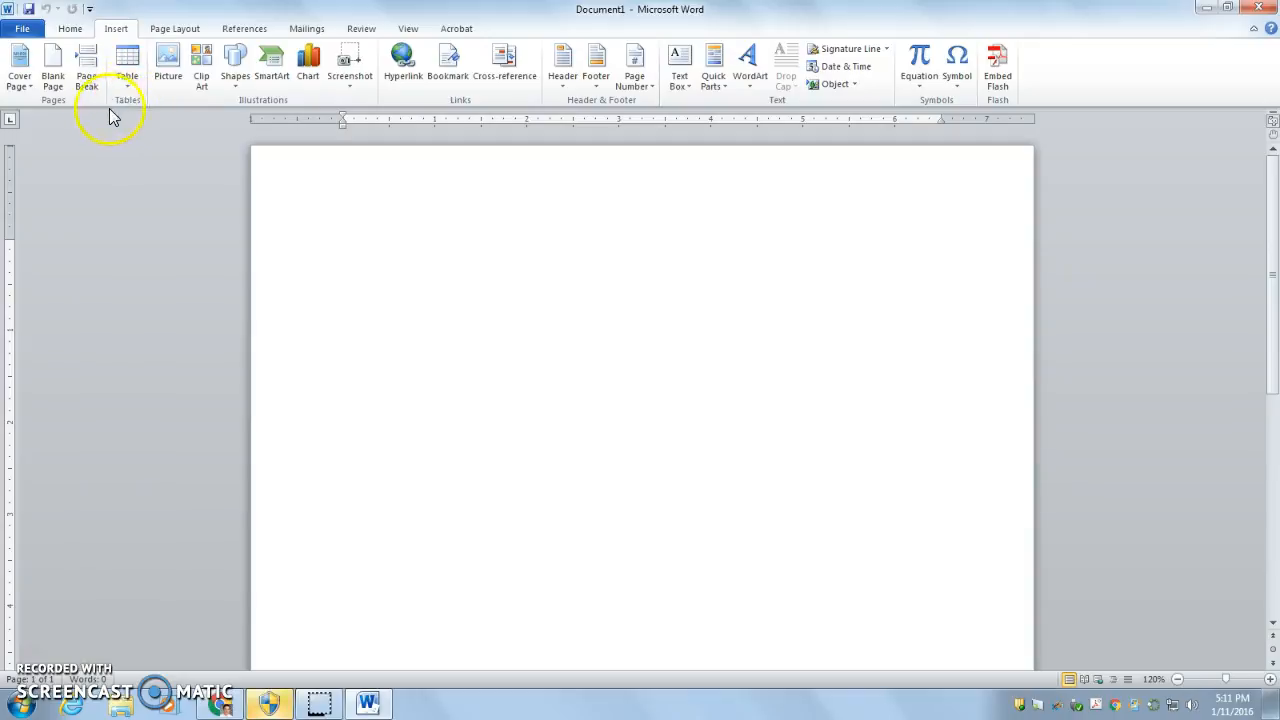
Step: Insert a table with 3 columns and 2 rows into the blank document
{"action": "left_click", "coordinate": [130, 78]}
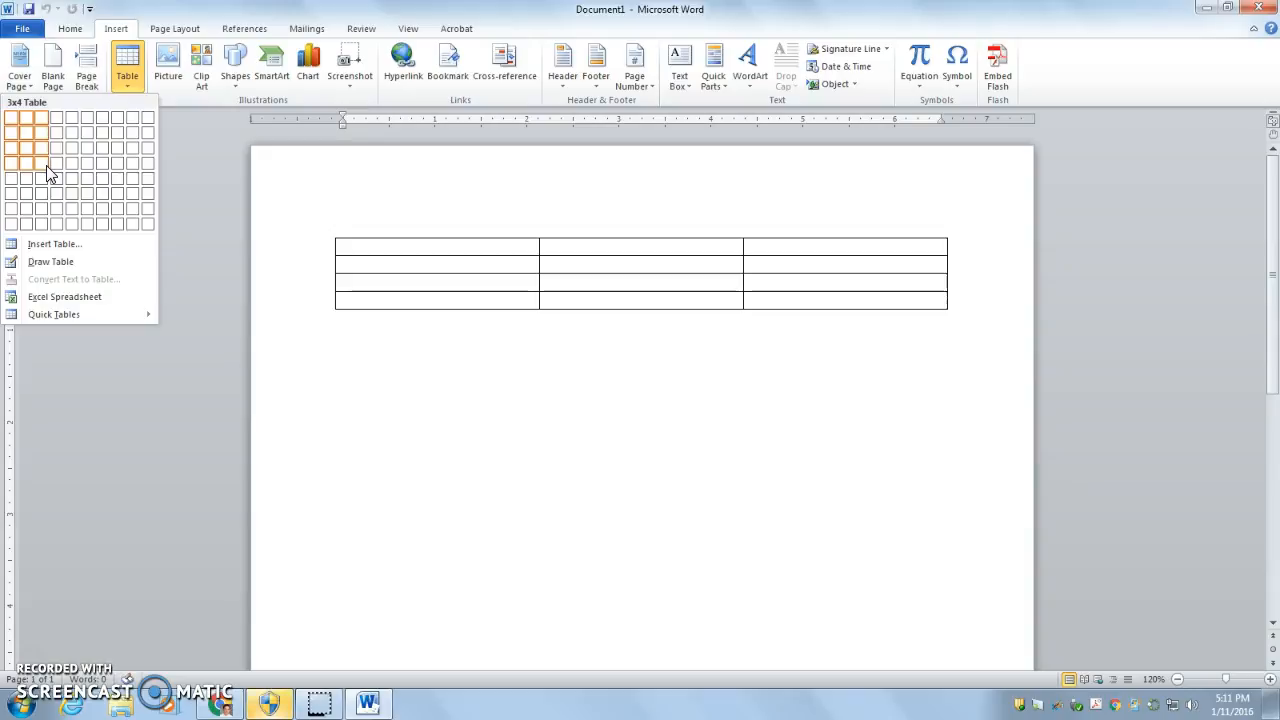
{"action": "left_click", "coordinate": [63, 246]}
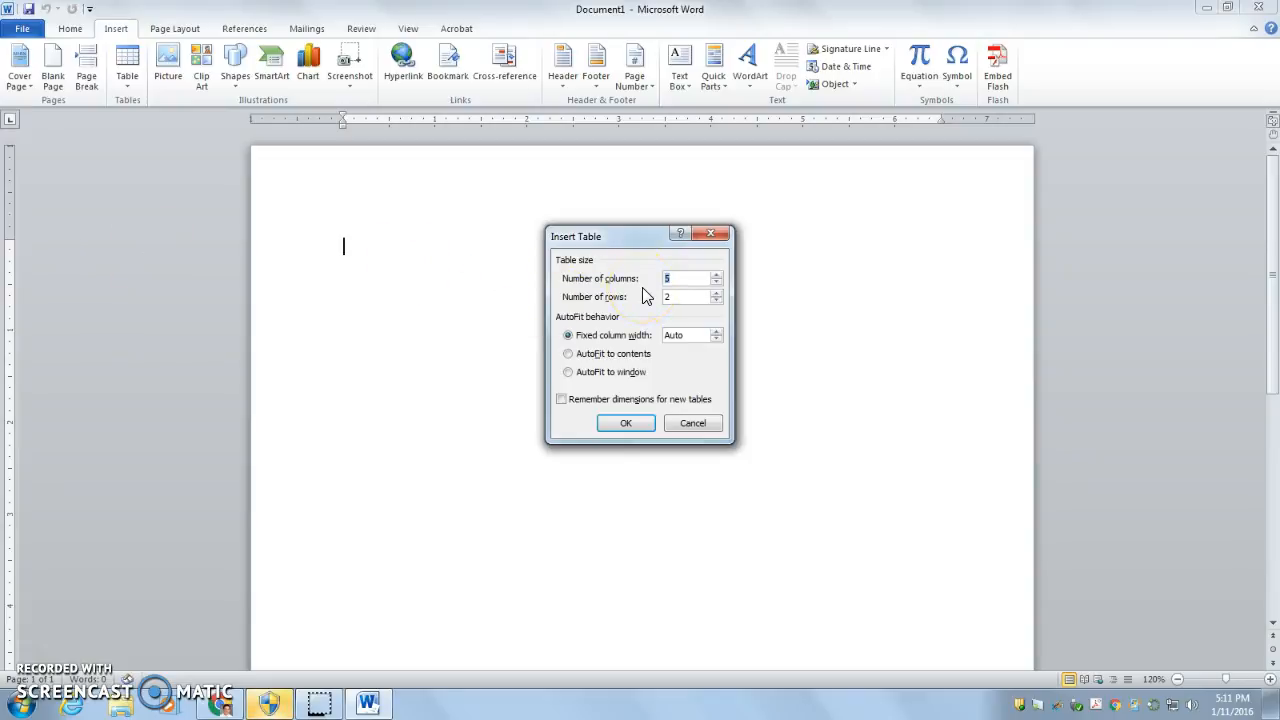
{"action": "left_click", "coordinate": [716, 283]}
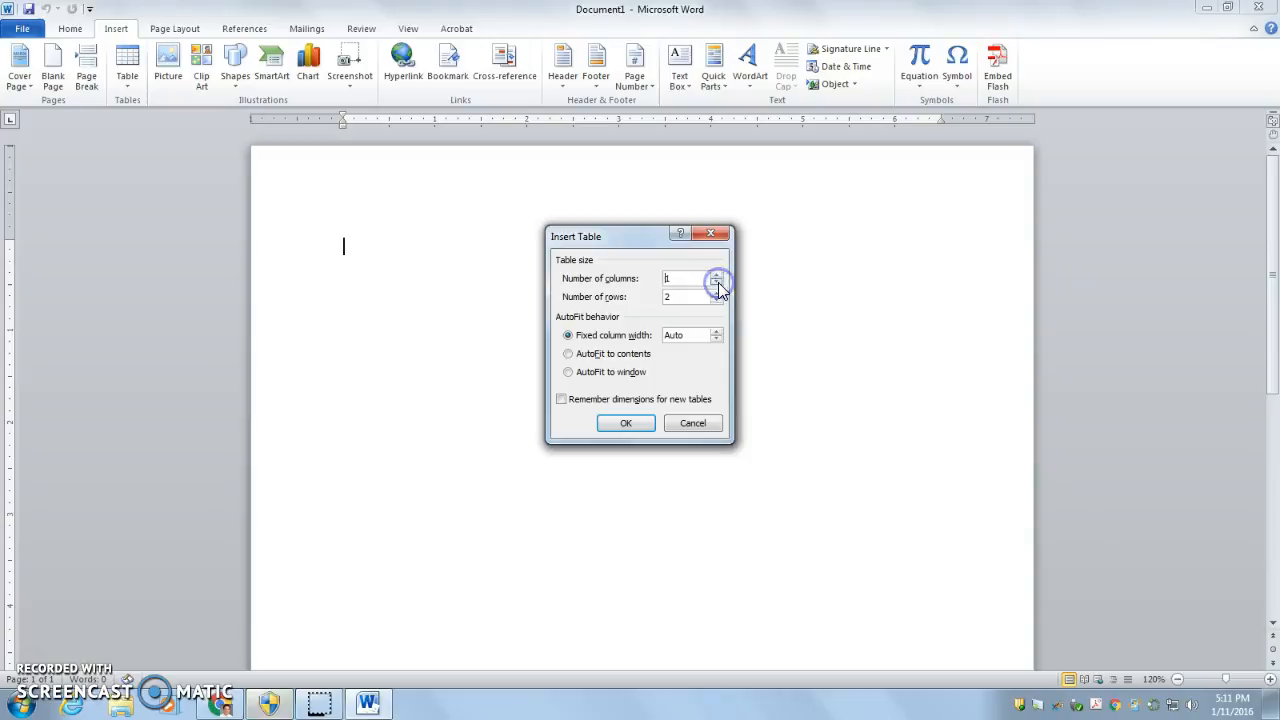
{"action": "left_click", "coordinate": [716, 275]}
{"action": "left_click", "coordinate": [640, 423]}
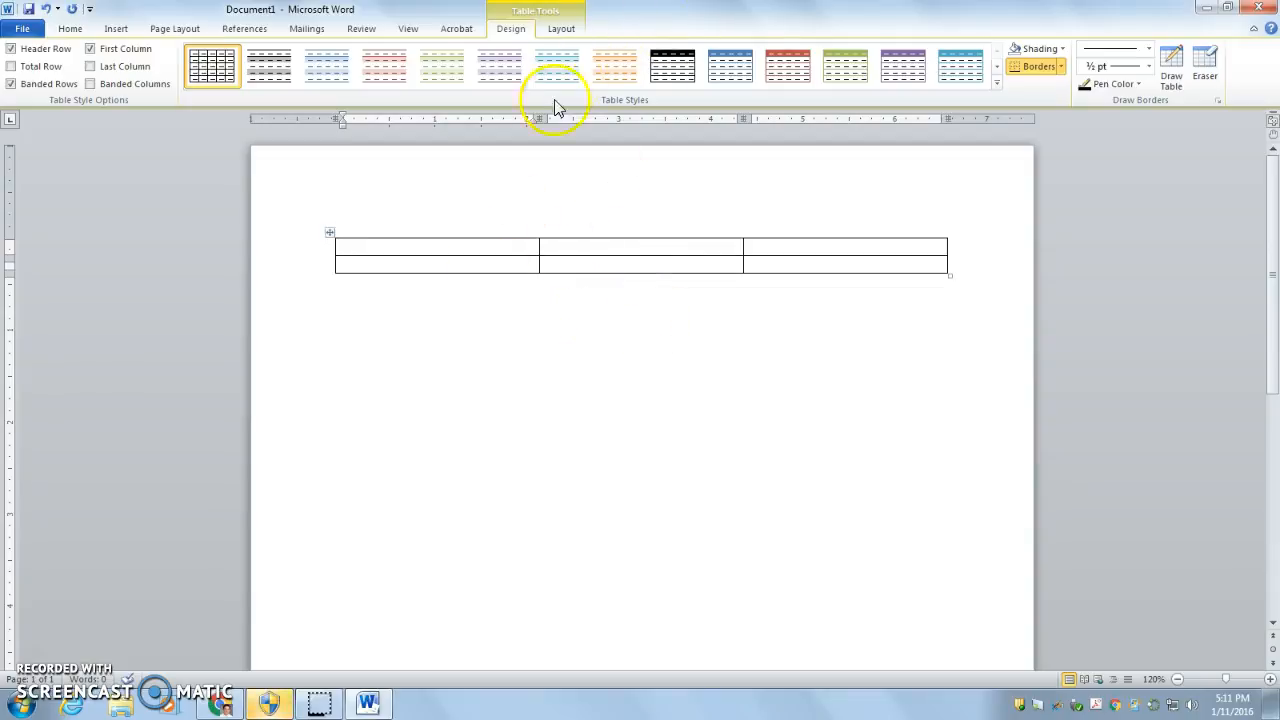
Step: Delete the whole table and undo the deletion
{"action": "left_click", "coordinate": [438, 273]}
{"action": "left_click", "coordinate": [438, 273]}
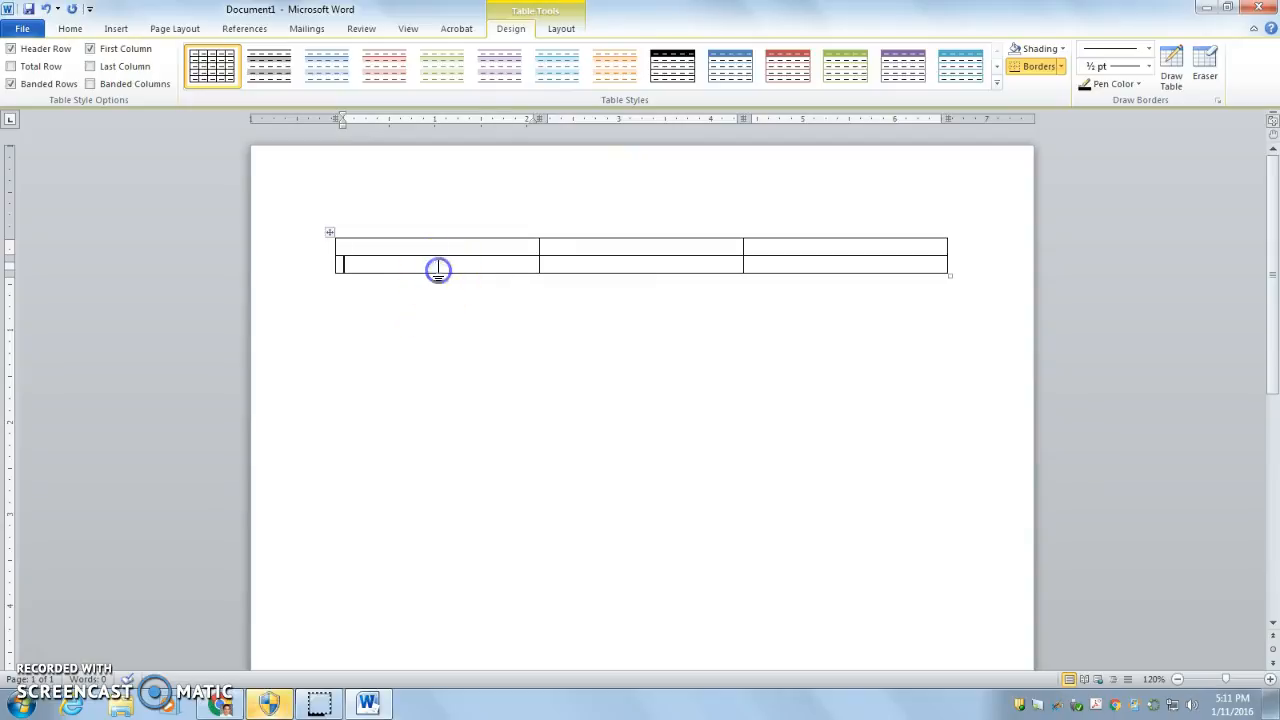
{"action": "left_click", "coordinate": [549, 29]}
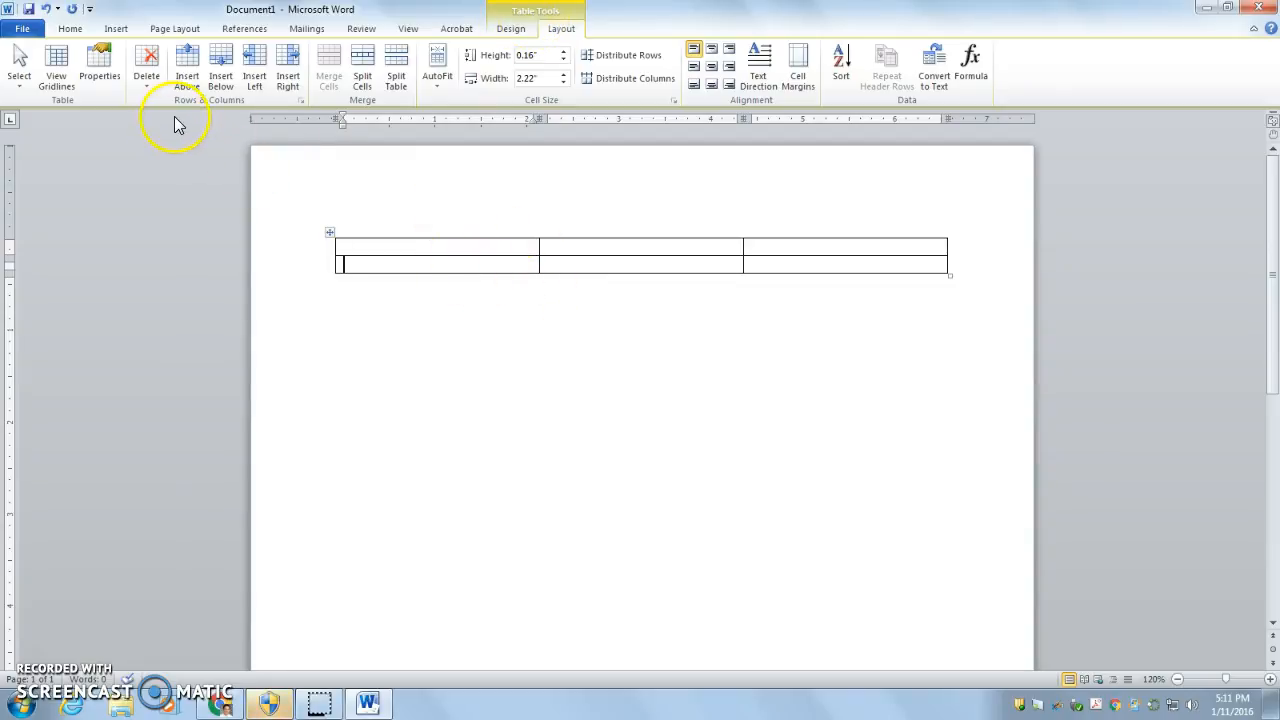
{"action": "left_click", "coordinate": [147, 70]}
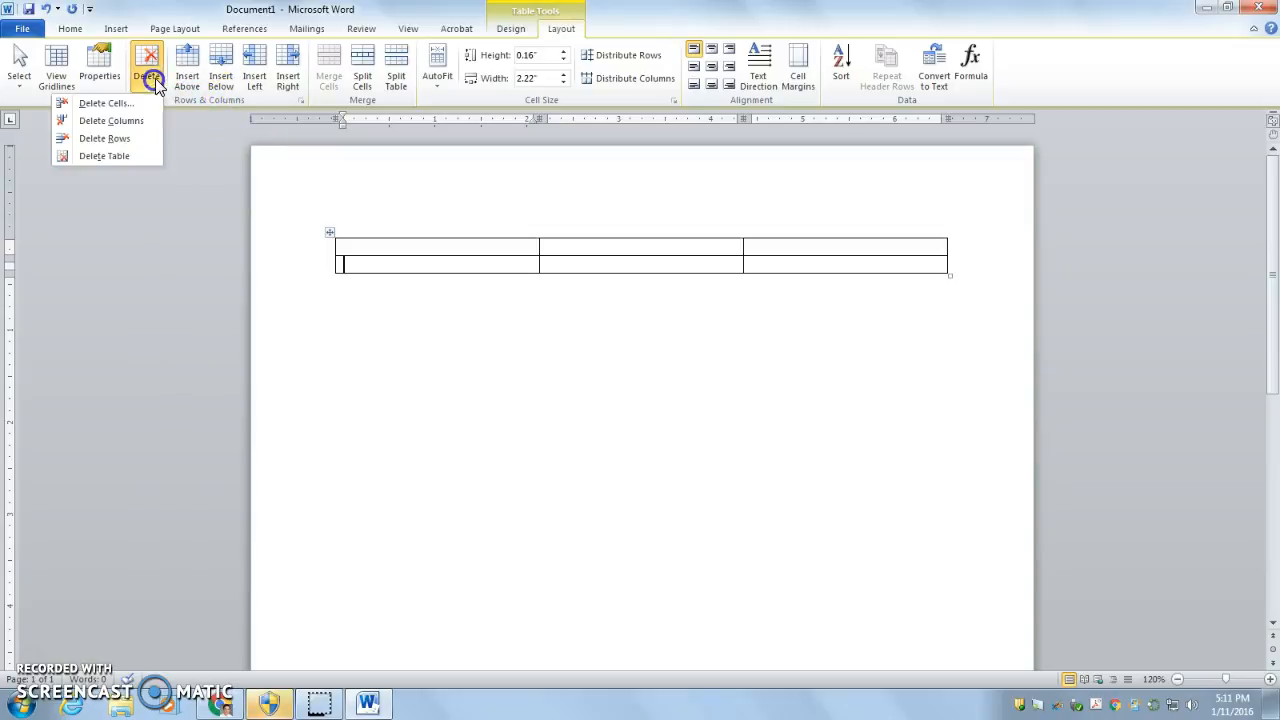
{"action": "left_click", "coordinate": [110, 157]}
{"action": "key", "text": "ctrl+z"}
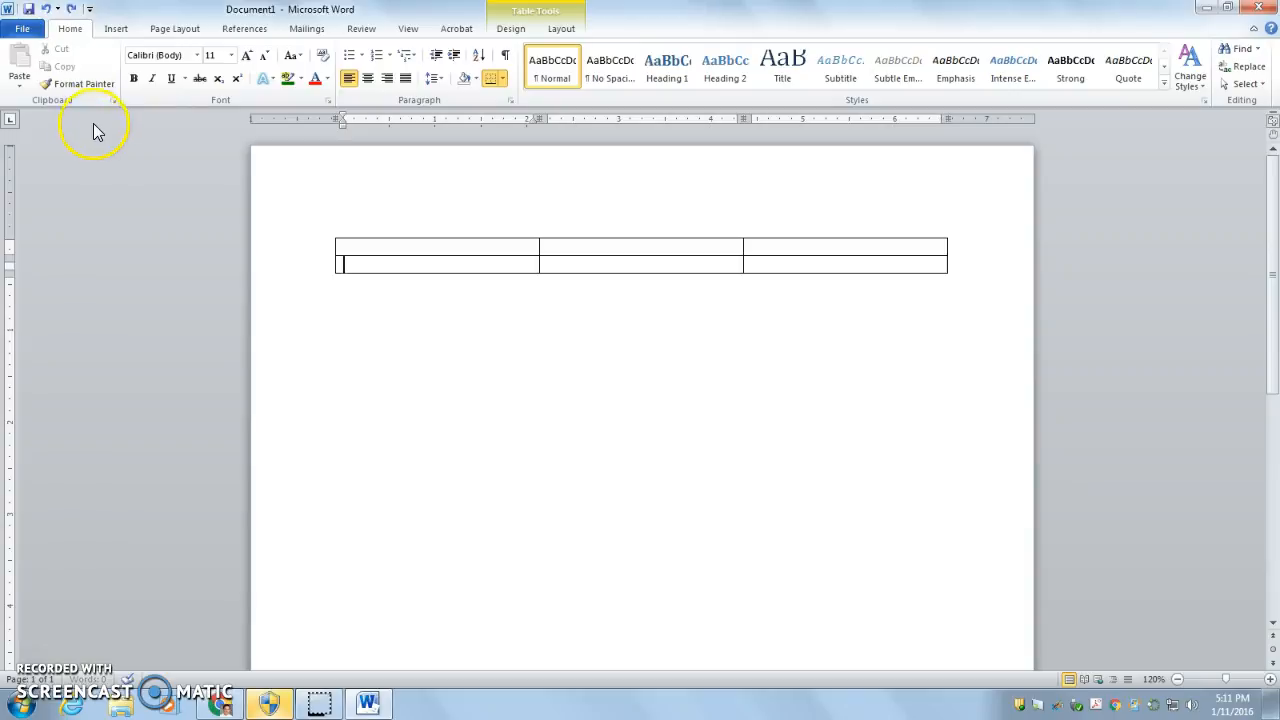
{"action": "left_click", "coordinate": [561, 28]}
{"action": "left_click", "coordinate": [151, 90]}
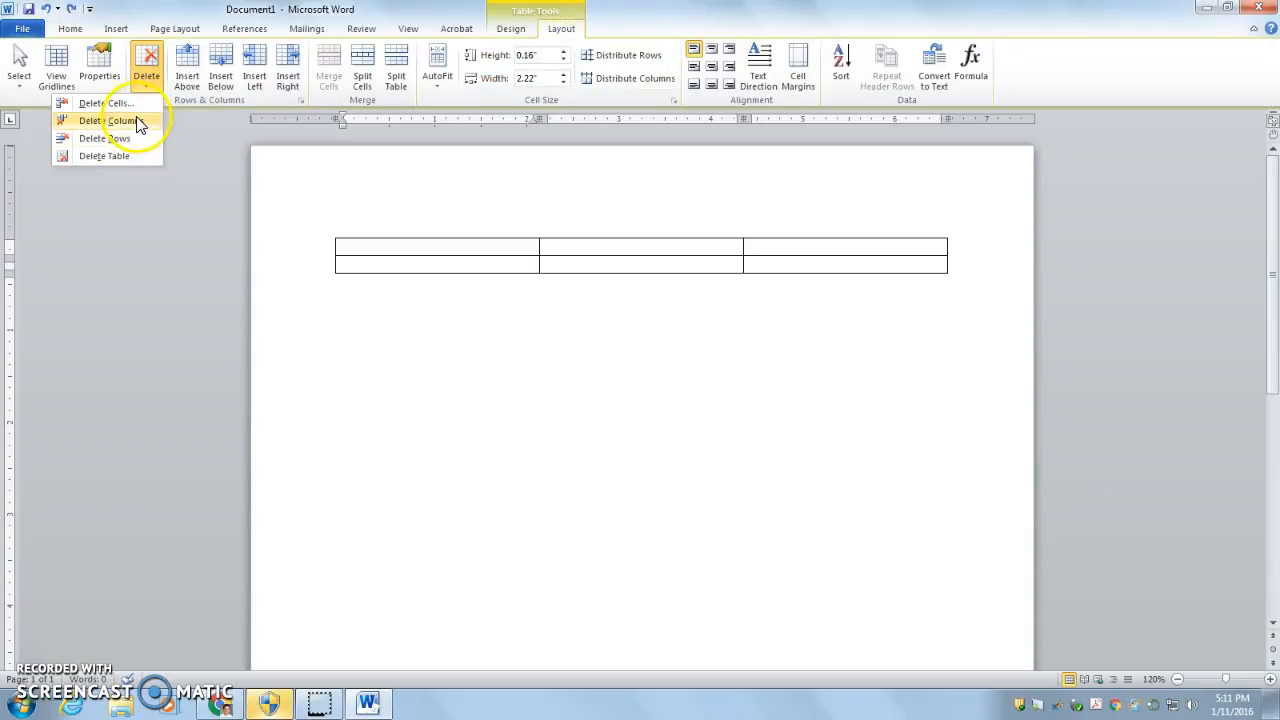
{"action": "left_click", "coordinate": [134, 104]}
{"action": "left_click", "coordinate": [605, 377]}
{"action": "left_click", "coordinate": [700, 247]}
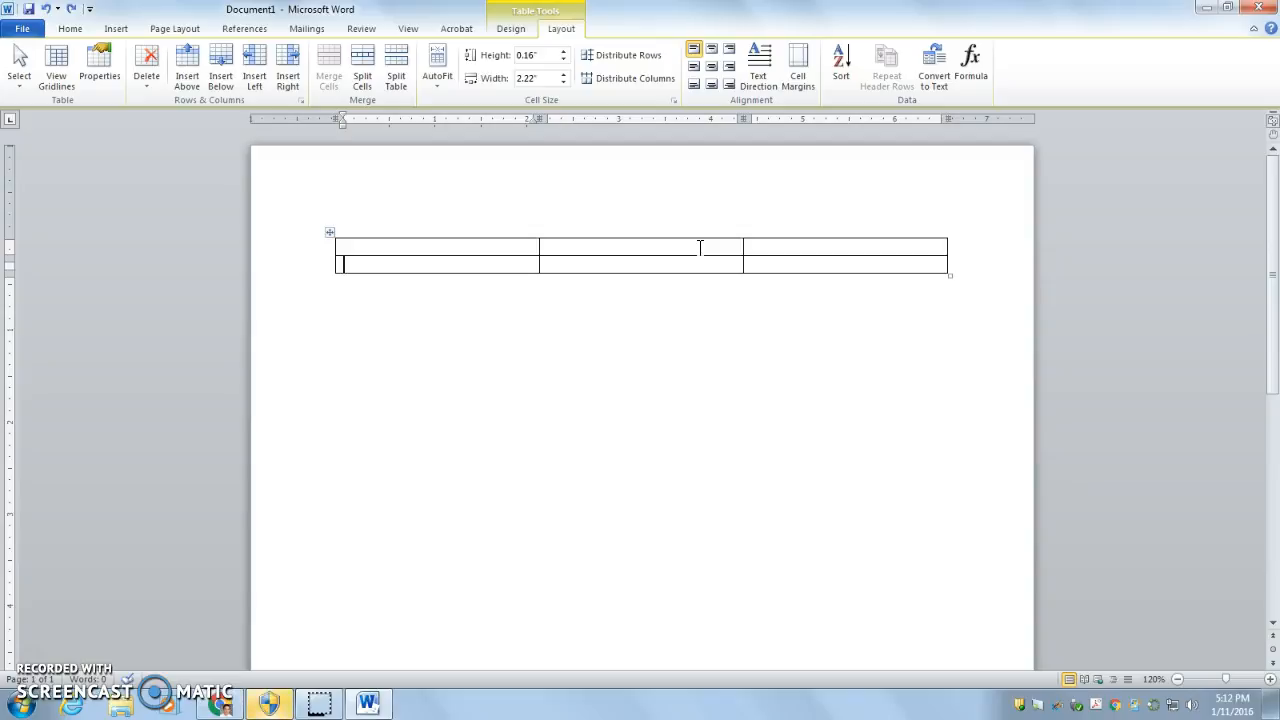
Step: Fill the table's first row with the headings Group A, Group B and Group C
{"action": "left_click", "coordinate": [420, 249]}
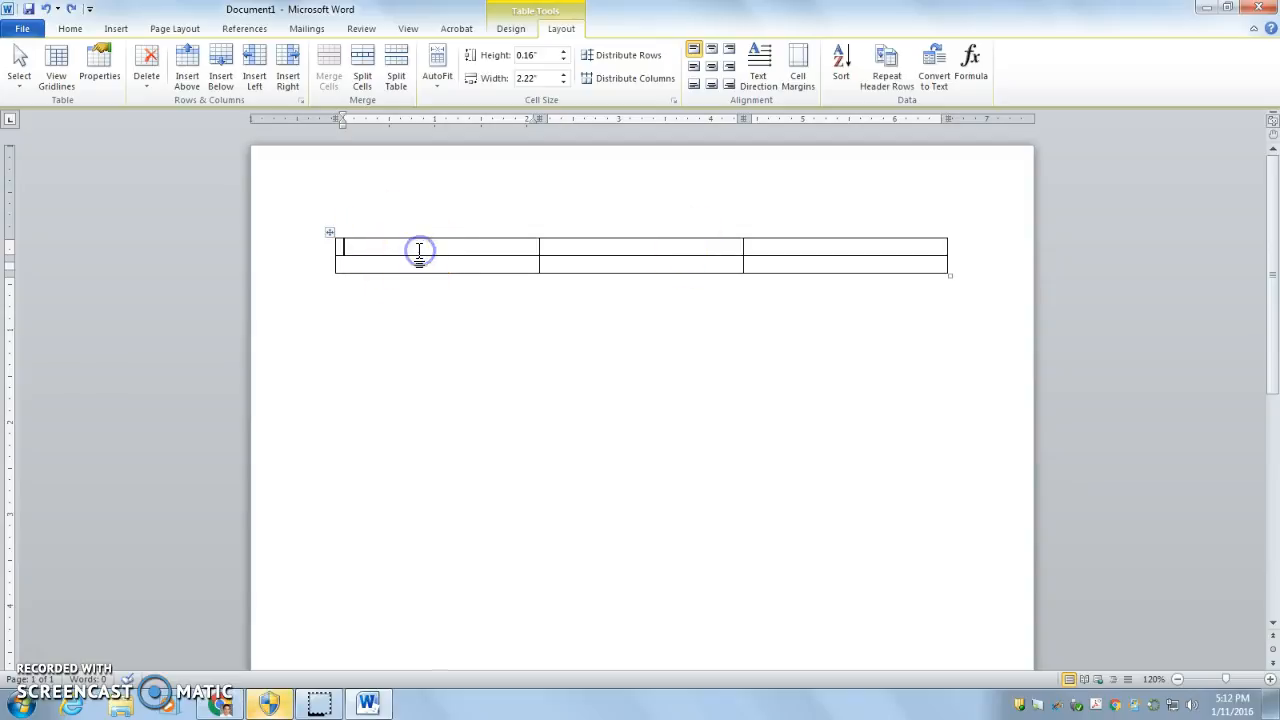
{"action": "type", "text": "Group A"}
{"action": "key", "text": "Tab"}
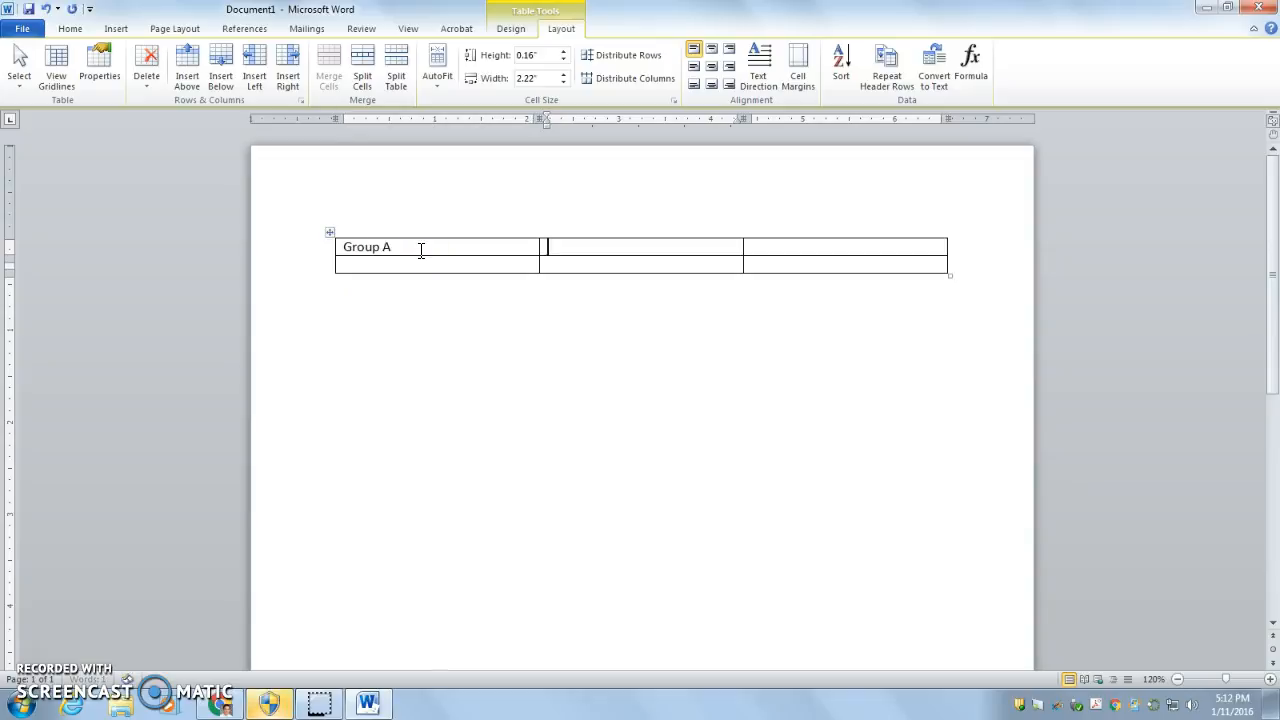
{"action": "key", "text": "Tab"}
{"action": "type", "text": "Group C"}
Step: Fill the table's second row with Management, Marketing and Accounting
{"action": "key", "text": "Tab"}
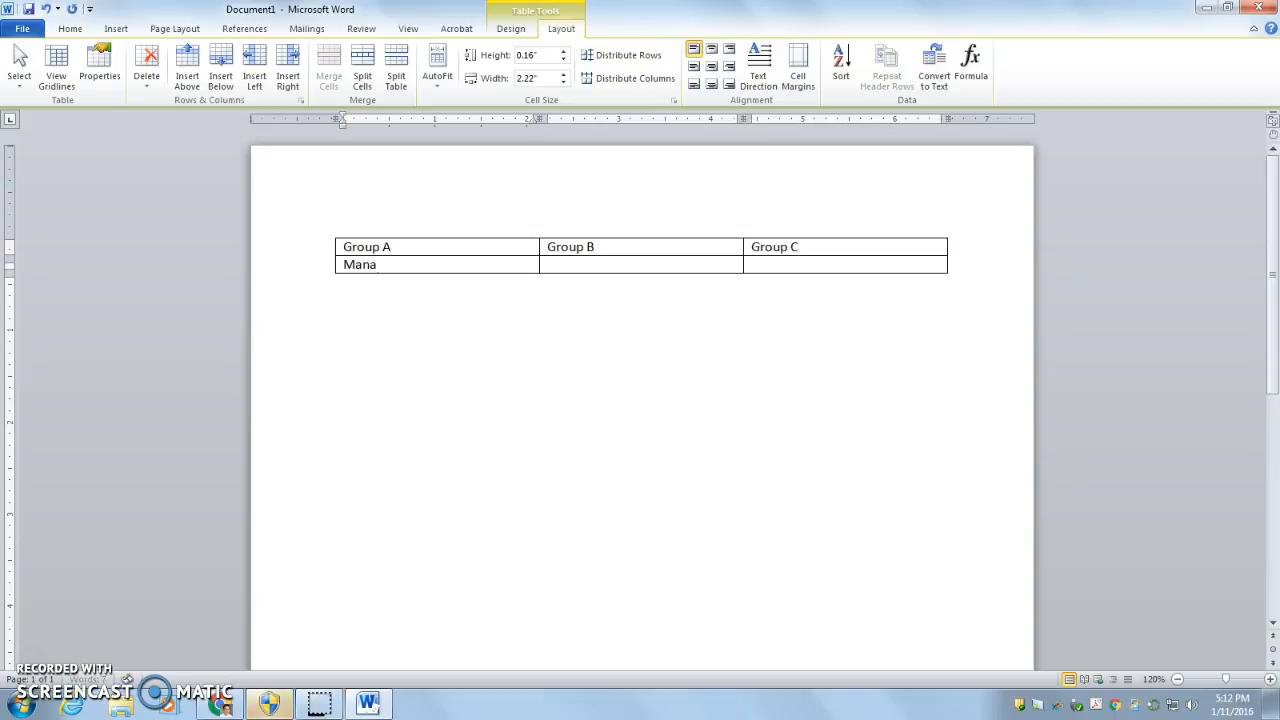
{"action": "key", "text": "Tab"}
{"action": "type", "text": "M"}
{"action": "key", "text": "Tab"}
{"action": "type", "text": "Ac"}
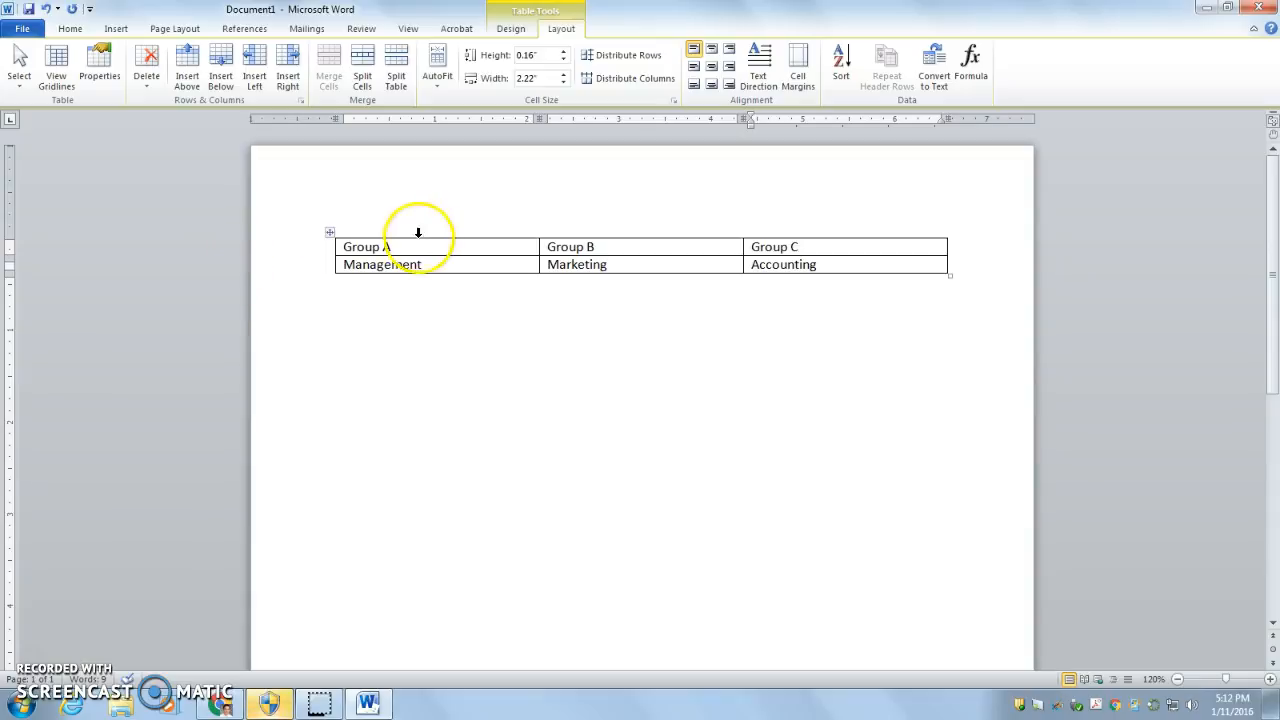
Step: Select the block of cells covering the Group A and Group B columns, and clear the selection
{"action": "left_click_drag", "start_coordinate": [403, 246], "coordinate": [692, 270]}
{"action": "left_click", "coordinate": [494, 246]}
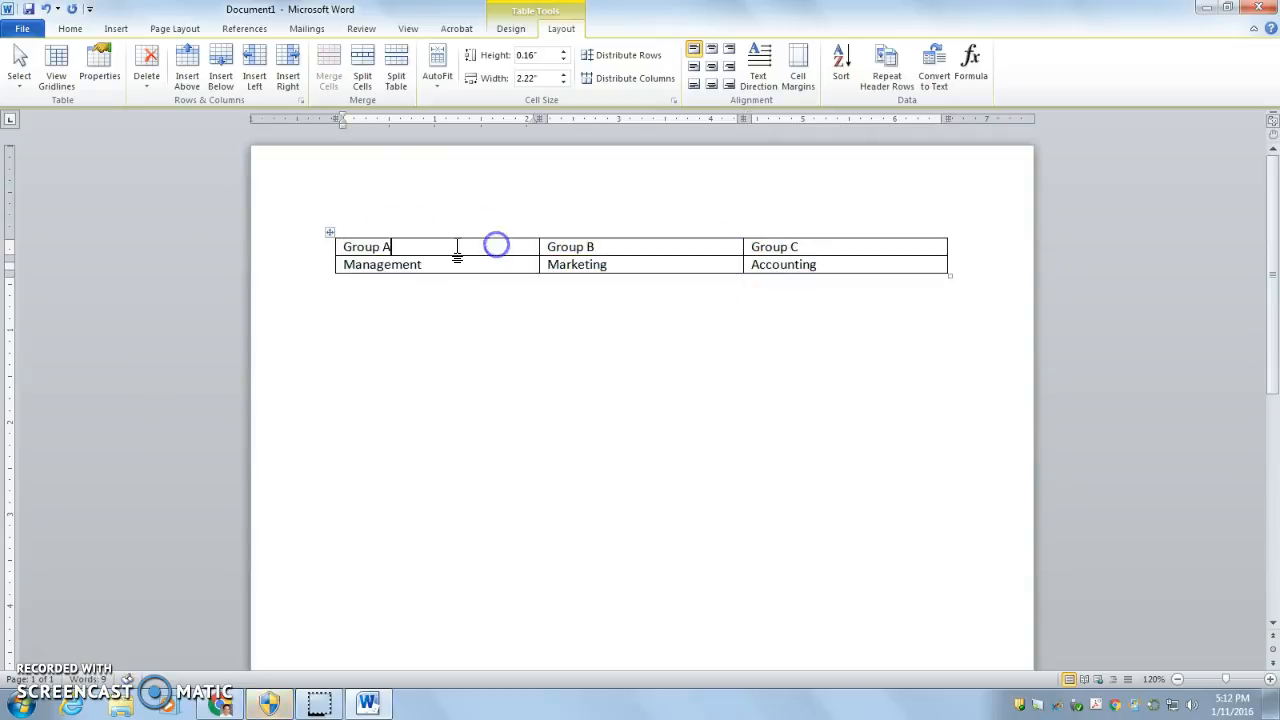
{"action": "left_click_drag", "start_coordinate": [395, 246], "coordinate": [722, 270]}
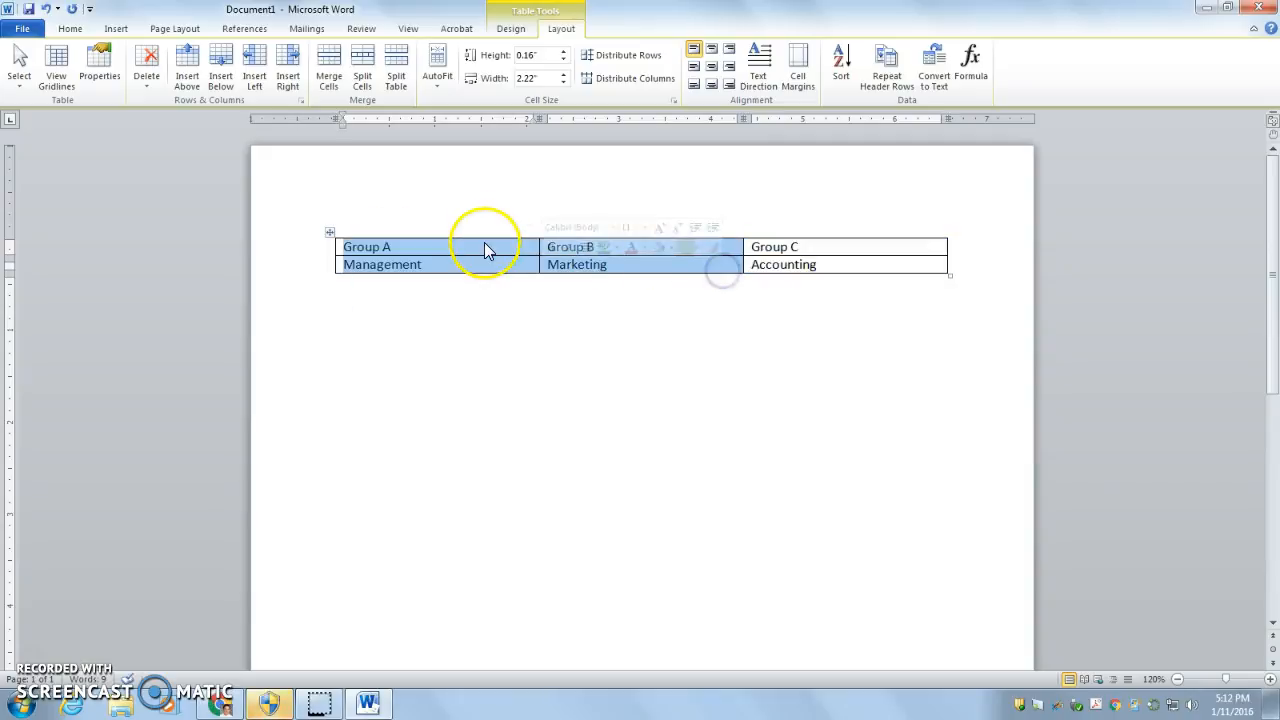
{"action": "left_click", "coordinate": [486, 242]}
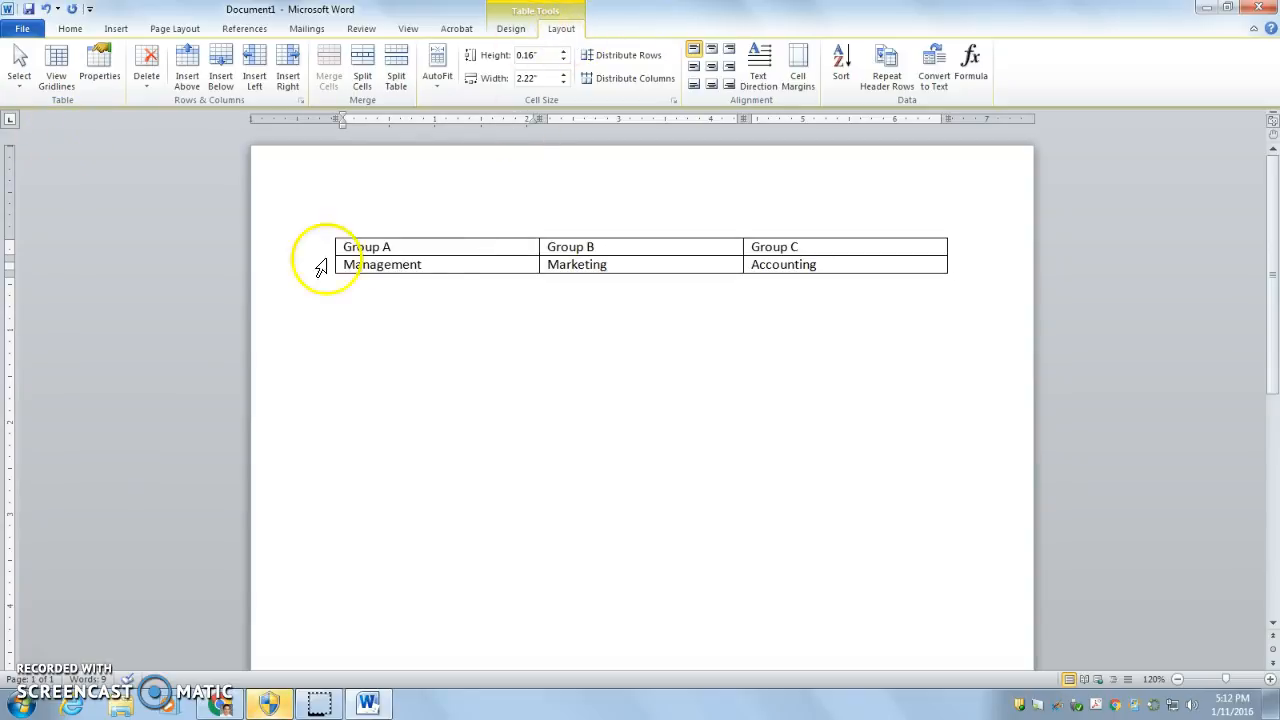
Step: Select the Group A cell on its own and the entire heading row, clearing each selection
{"action": "left_click", "coordinate": [14, 80]}
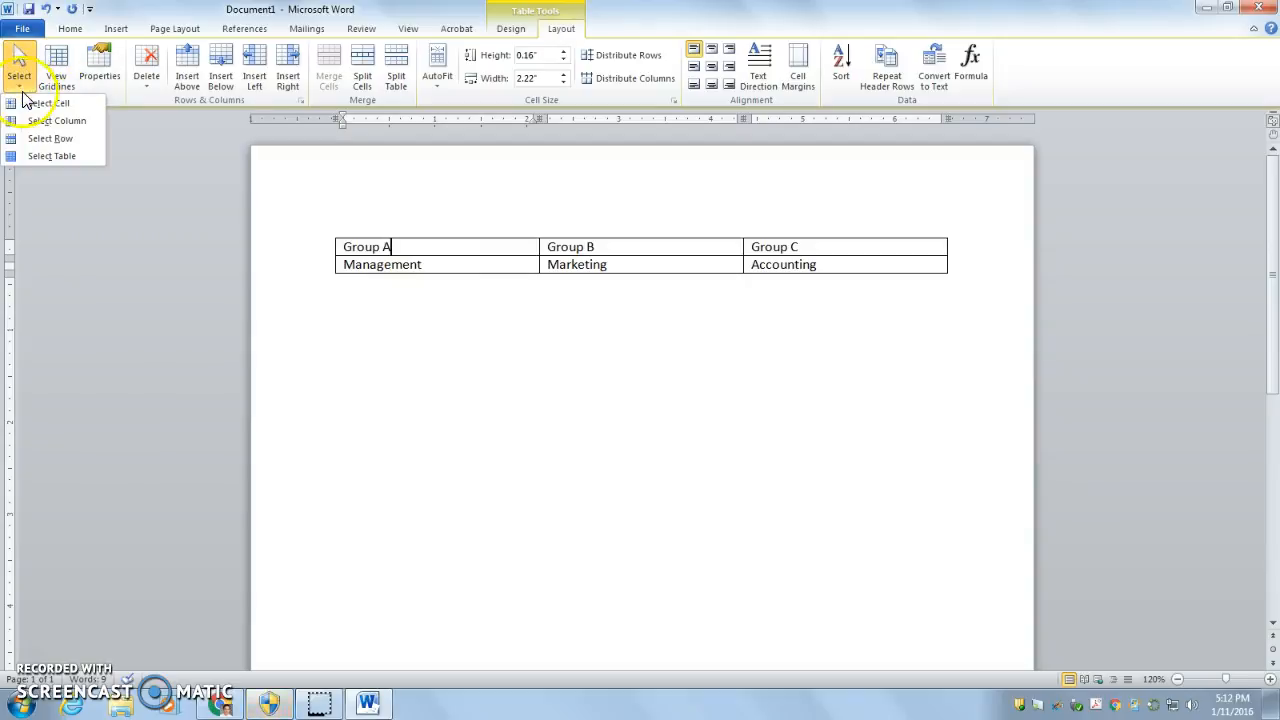
{"action": "left_click", "coordinate": [40, 103]}
{"action": "left_click", "coordinate": [483, 250]}
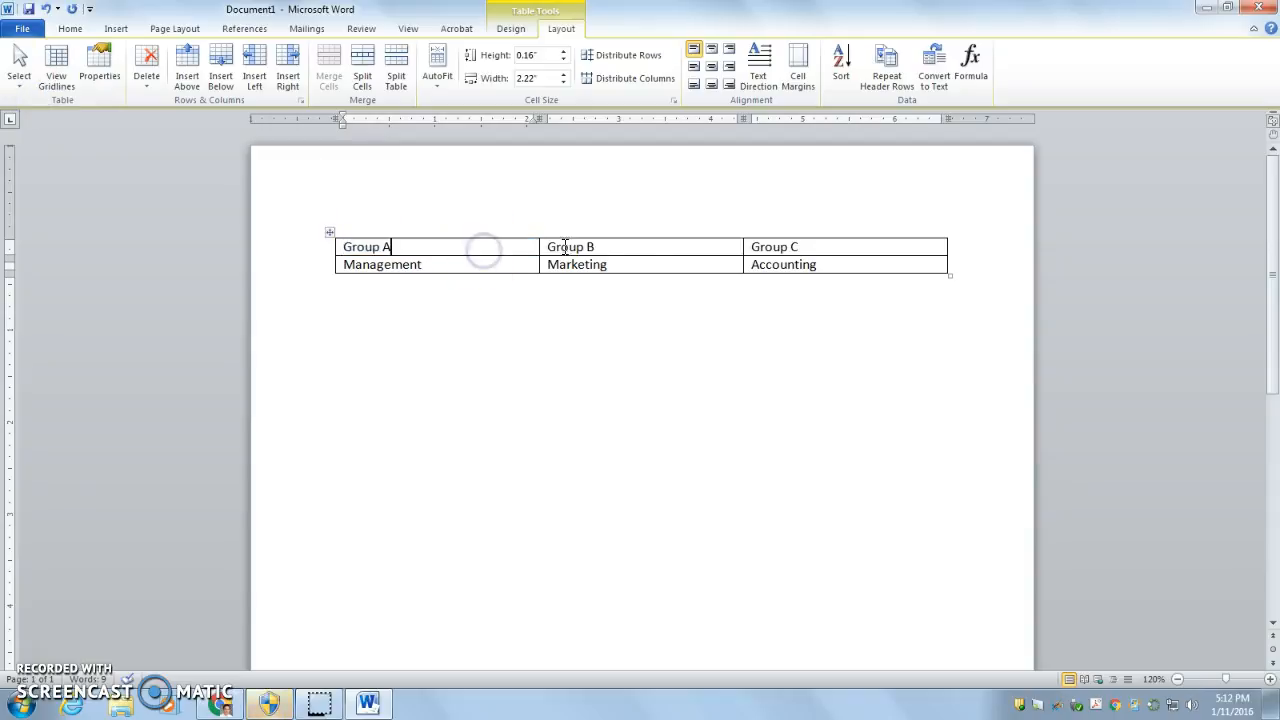
{"action": "left_click", "coordinate": [15, 82]}
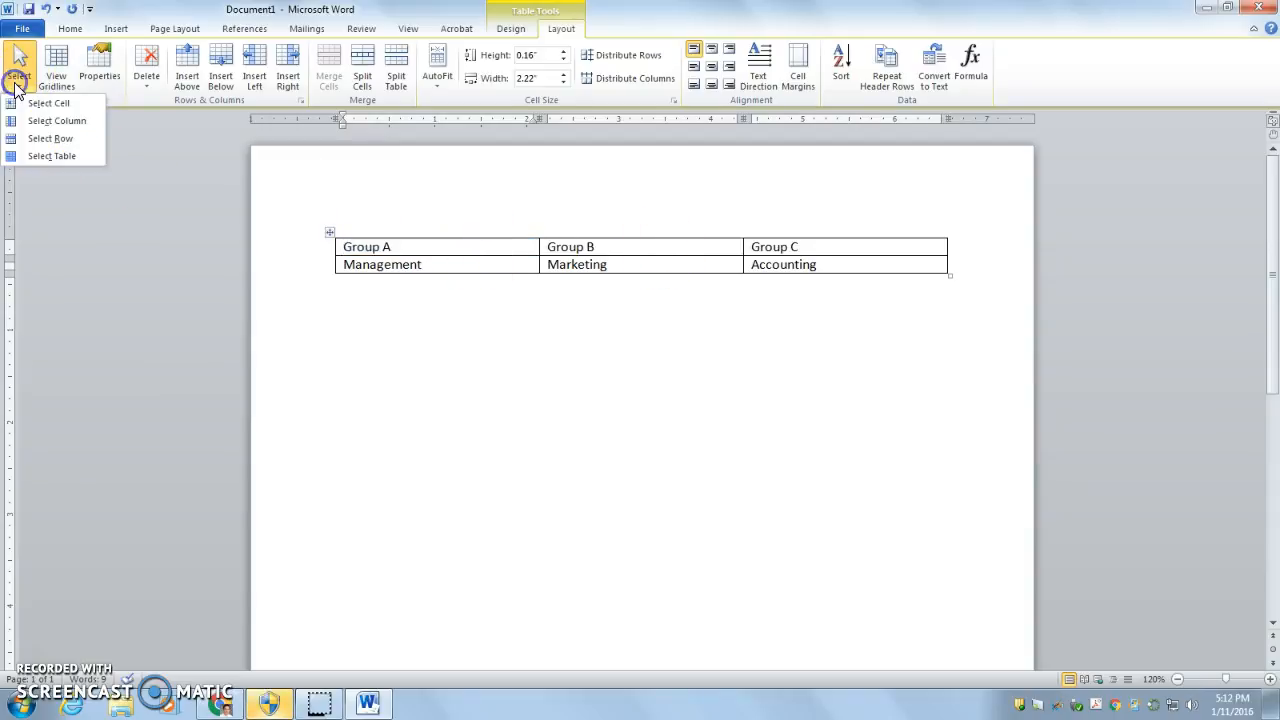
{"action": "left_click", "coordinate": [45, 137]}
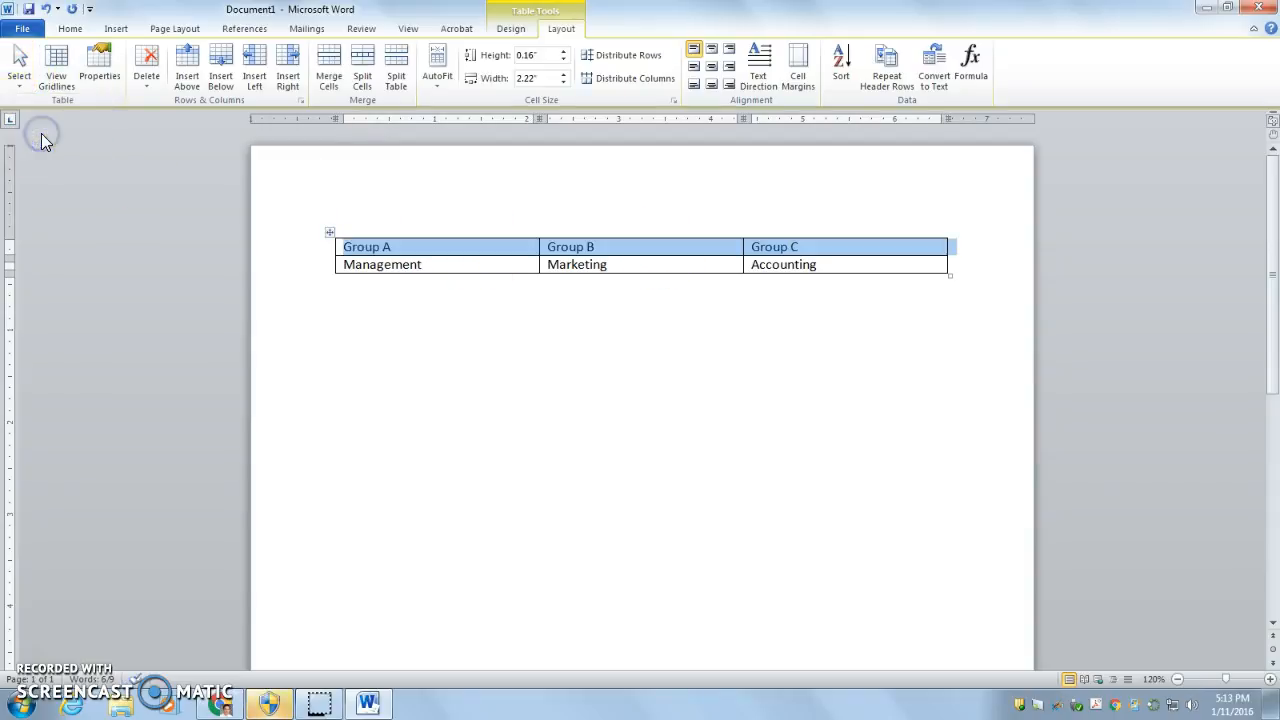
{"action": "left_click", "coordinate": [499, 264]}
Step: Select the entire table and the Group C column, clearing each selection
{"action": "left_click", "coordinate": [635, 246]}
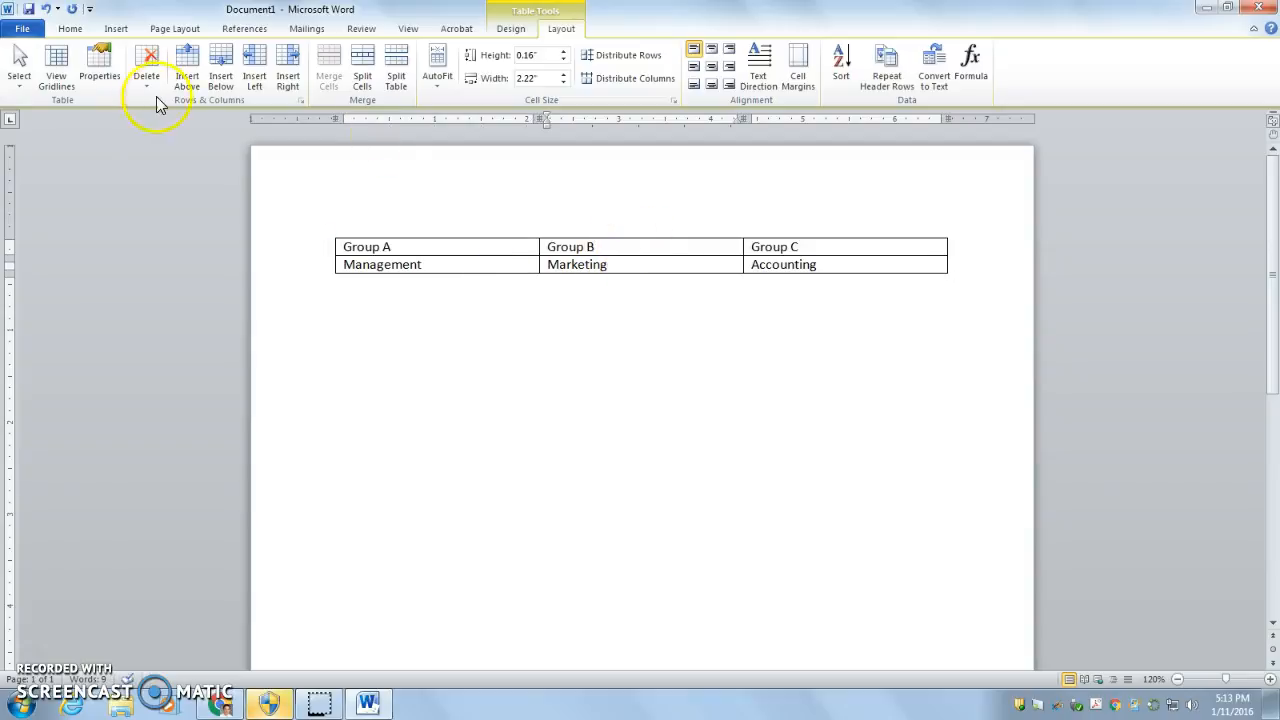
{"action": "left_click", "coordinate": [19, 76]}
{"action": "left_click", "coordinate": [45, 156]}
{"action": "left_click", "coordinate": [543, 314]}
{"action": "left_click", "coordinate": [855, 250]}
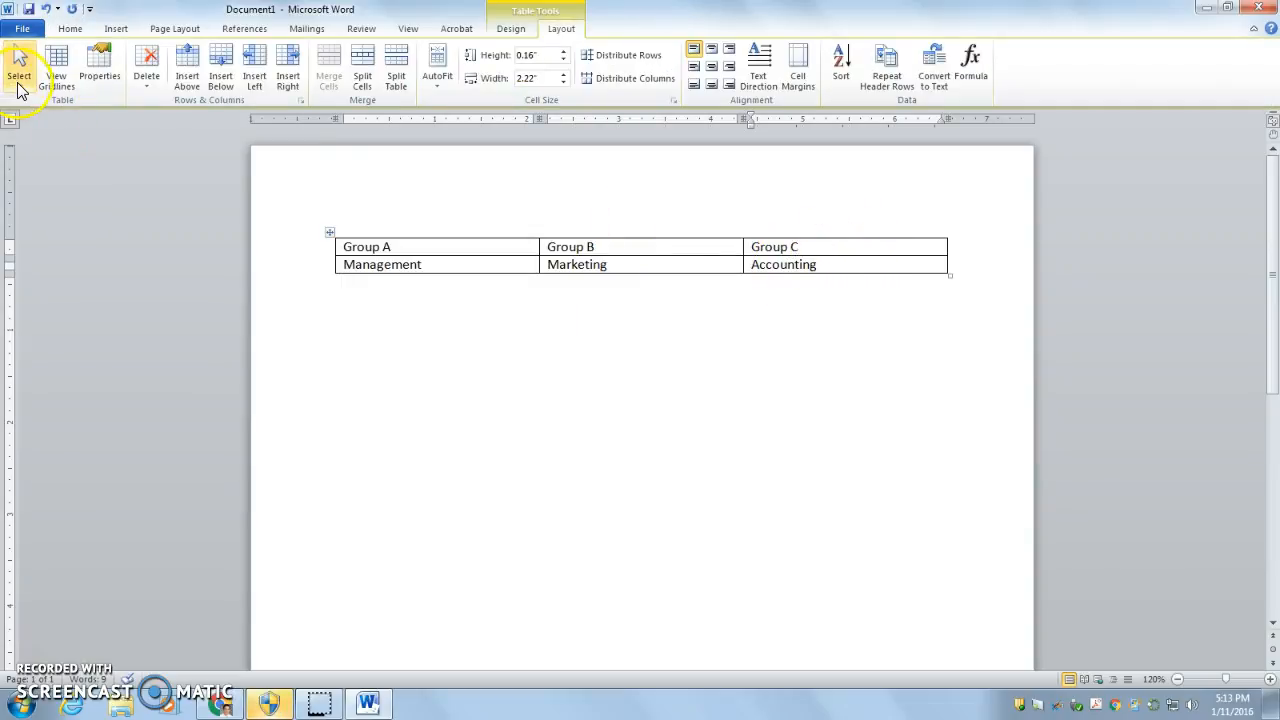
{"action": "left_click", "coordinate": [17, 82]}
{"action": "left_click", "coordinate": [33, 122]}
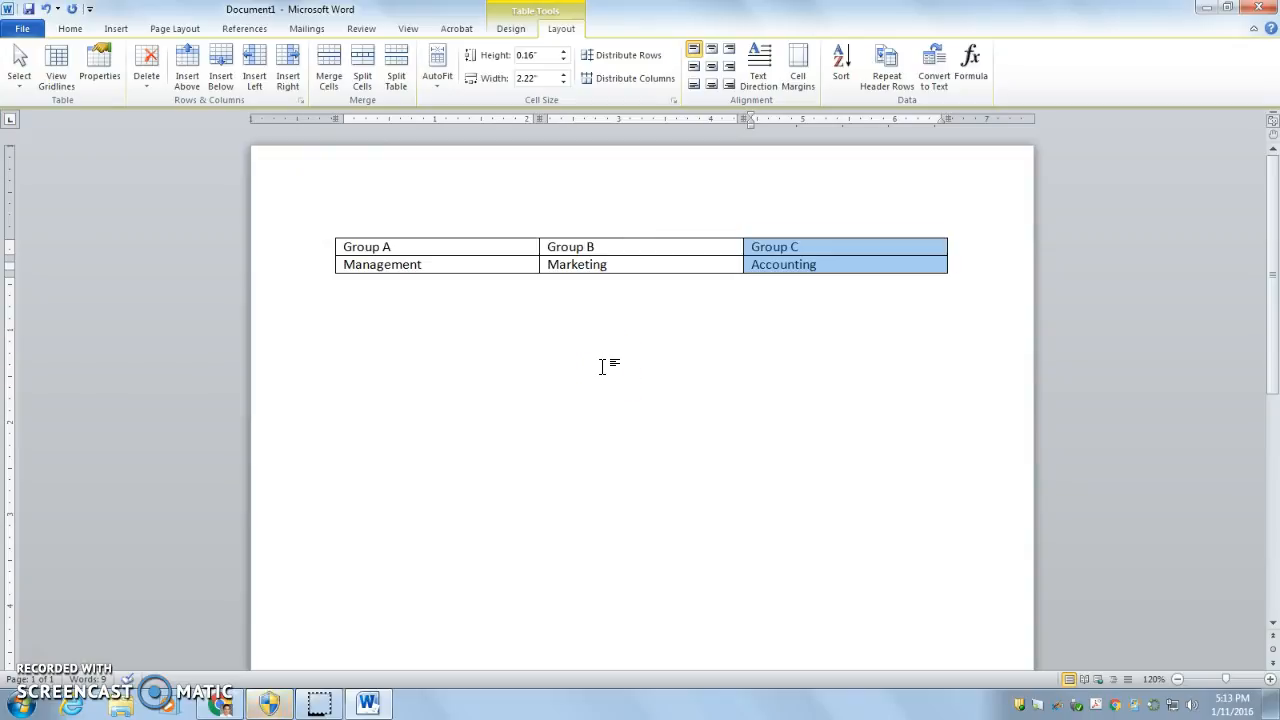
{"action": "left_click", "coordinate": [808, 257]}
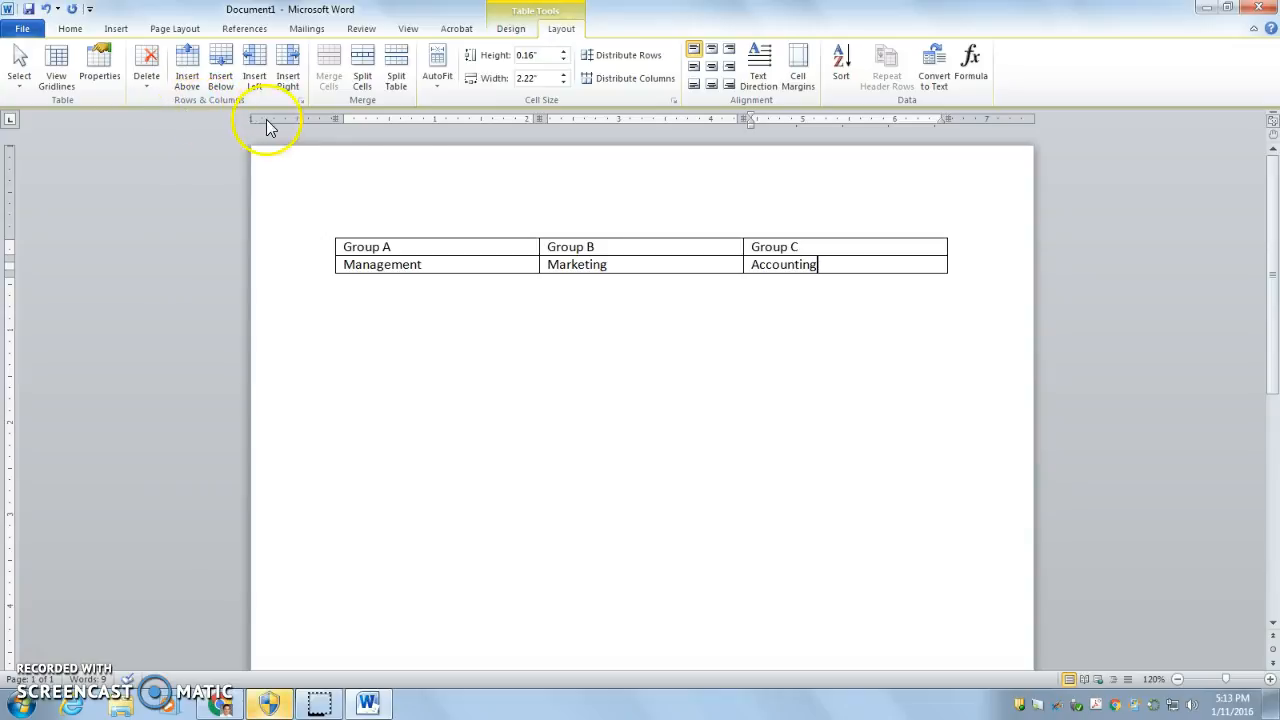
Step: Insert a column to the right of Group C and undo the insertion
{"action": "left_click", "coordinate": [855, 249]}
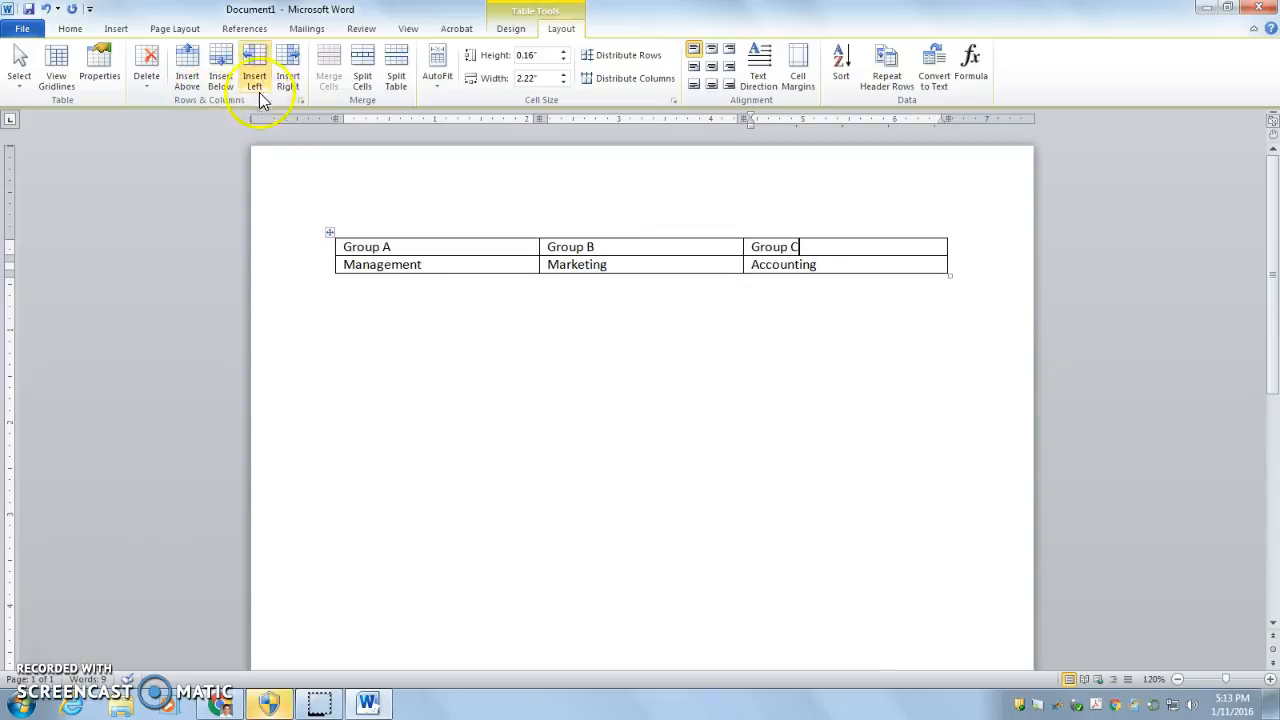
{"action": "left_click", "coordinate": [286, 82]}
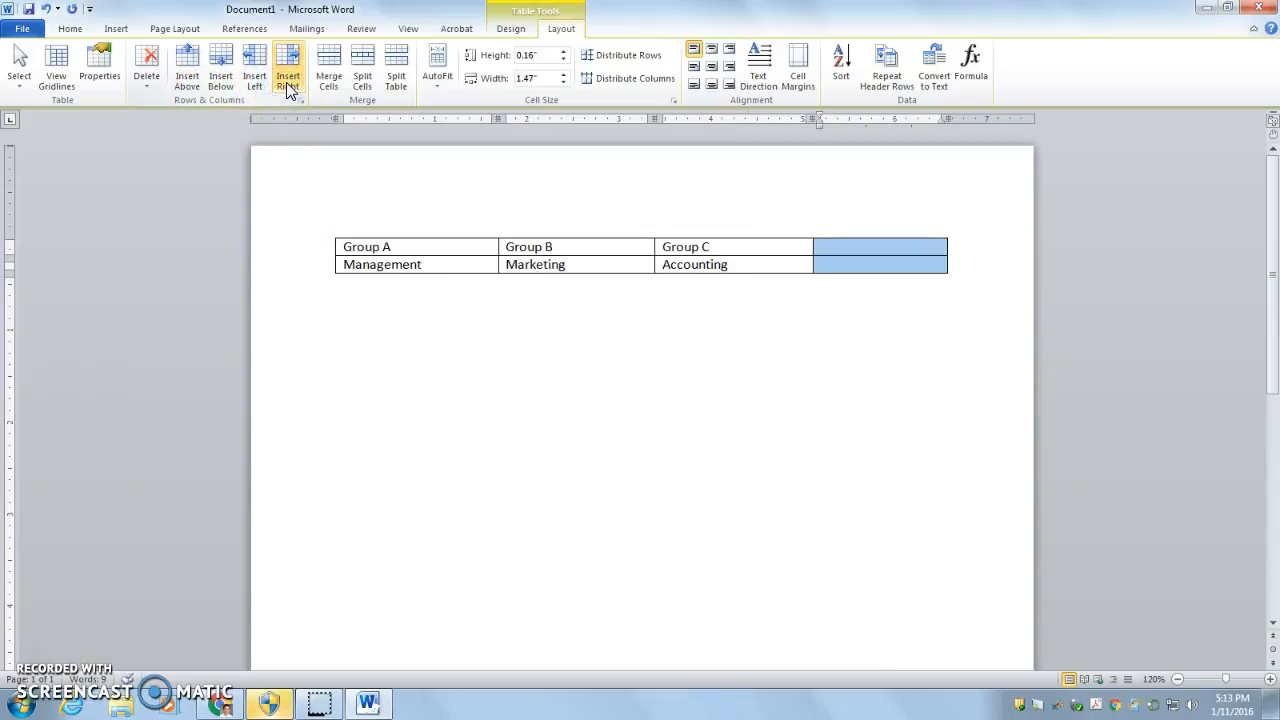
{"action": "key", "text": "ctrl+z"}
Step: Insert an empty row above the Group A, Group B and Group C row
{"action": "left_click", "coordinate": [457, 248]}
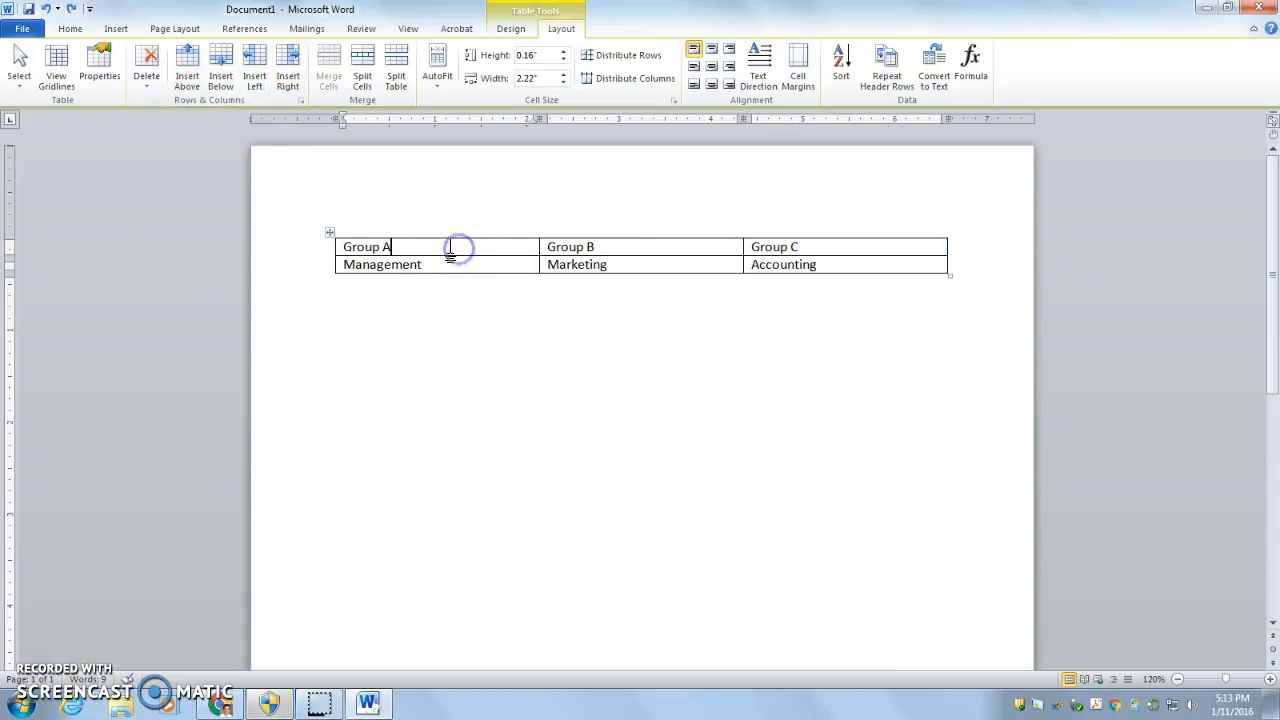
{"action": "left_click", "coordinate": [183, 92]}
{"action": "left_click", "coordinate": [441, 264]}
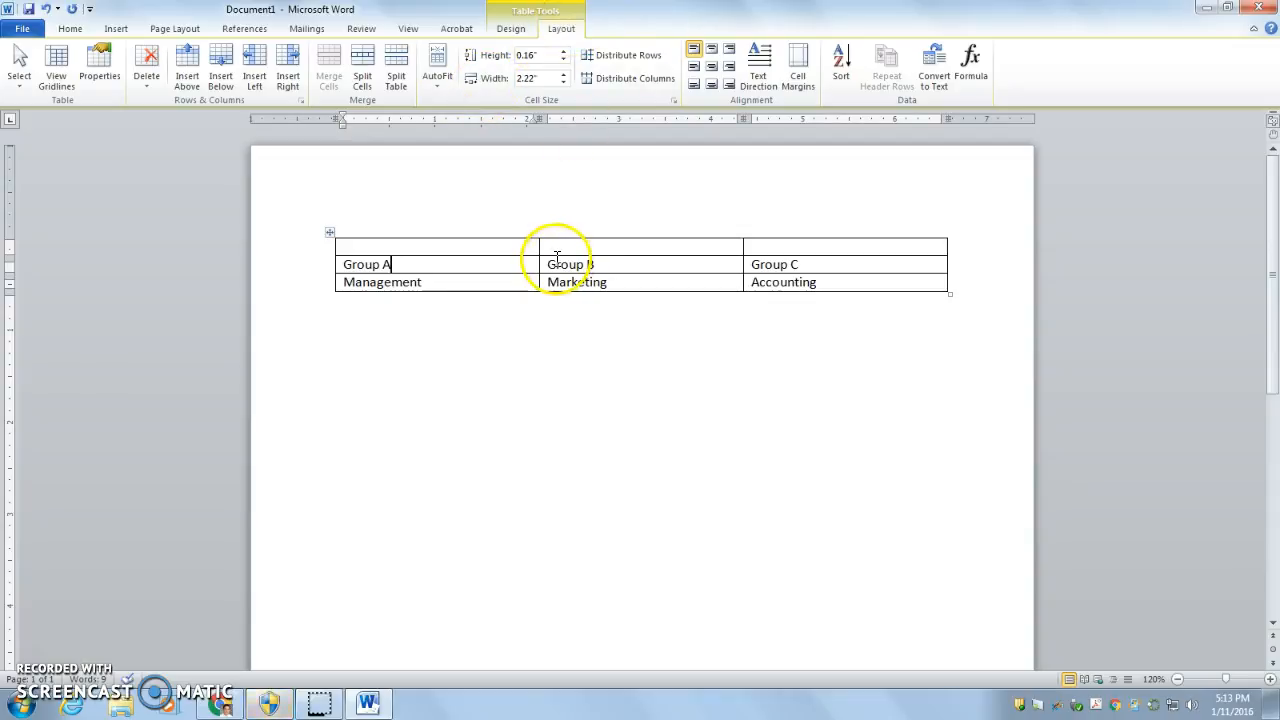
Step: Browse the table styles, apply the red style with a solid header row, and restore the plain black grid style
{"action": "left_click", "coordinate": [512, 29]}
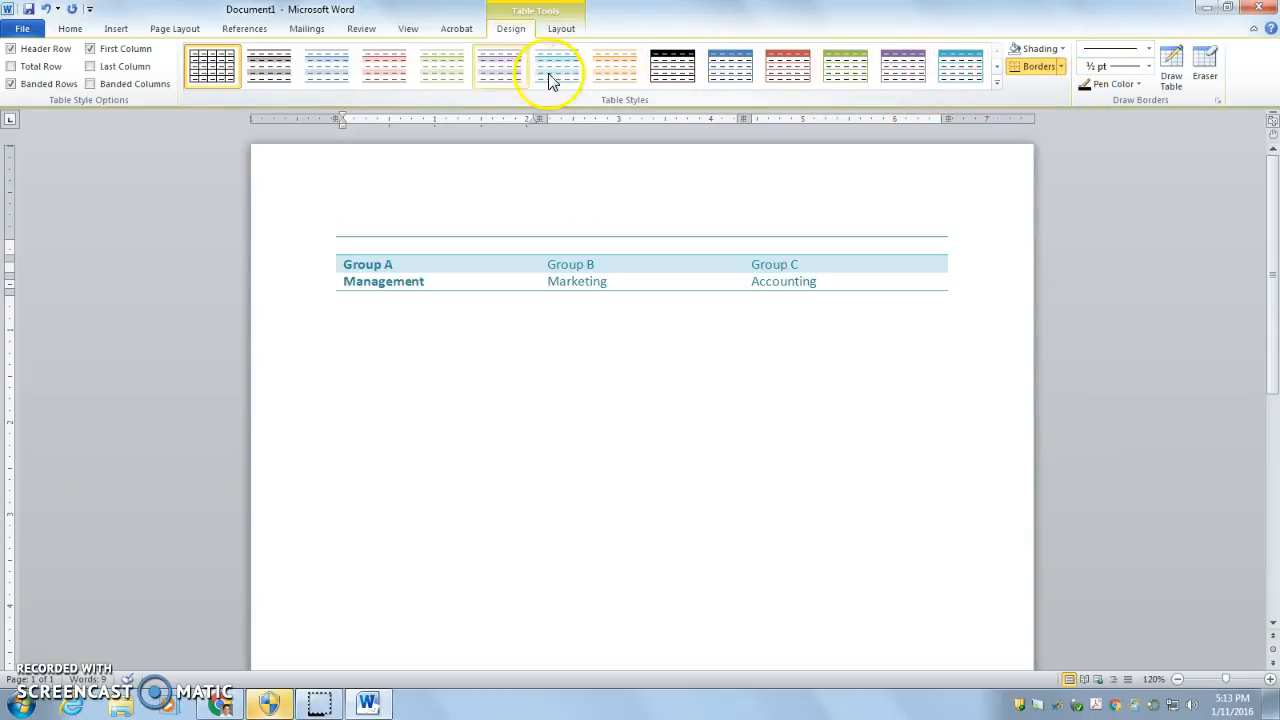
{"action": "left_click", "coordinate": [996, 84]}
{"action": "left_click", "coordinate": [529, 523]}
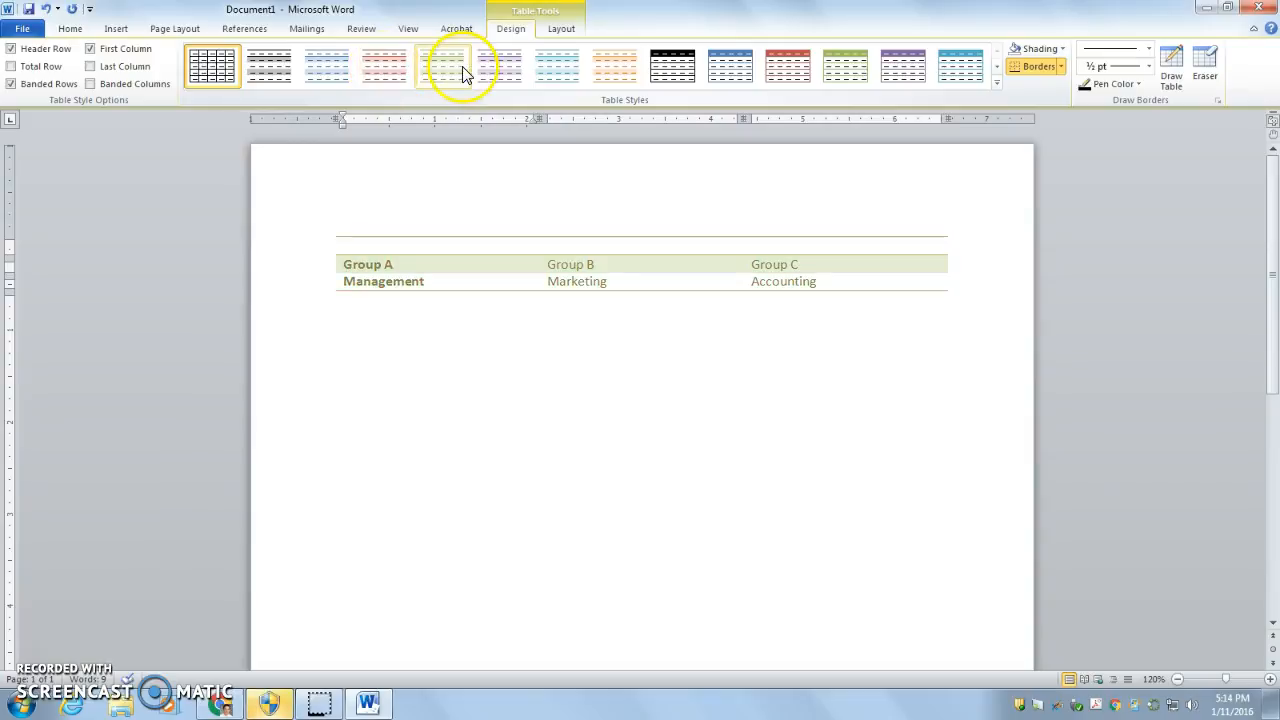
{"action": "left_click", "coordinate": [780, 68]}
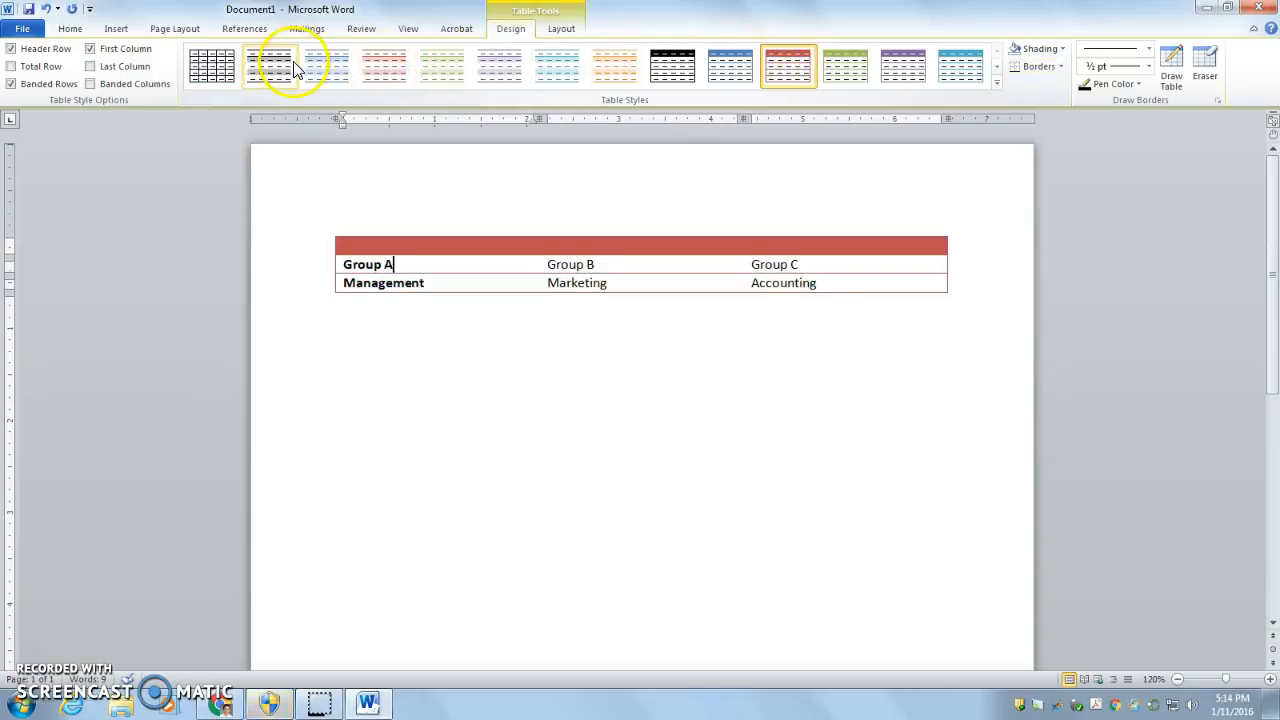
{"action": "left_click", "coordinate": [233, 69]}
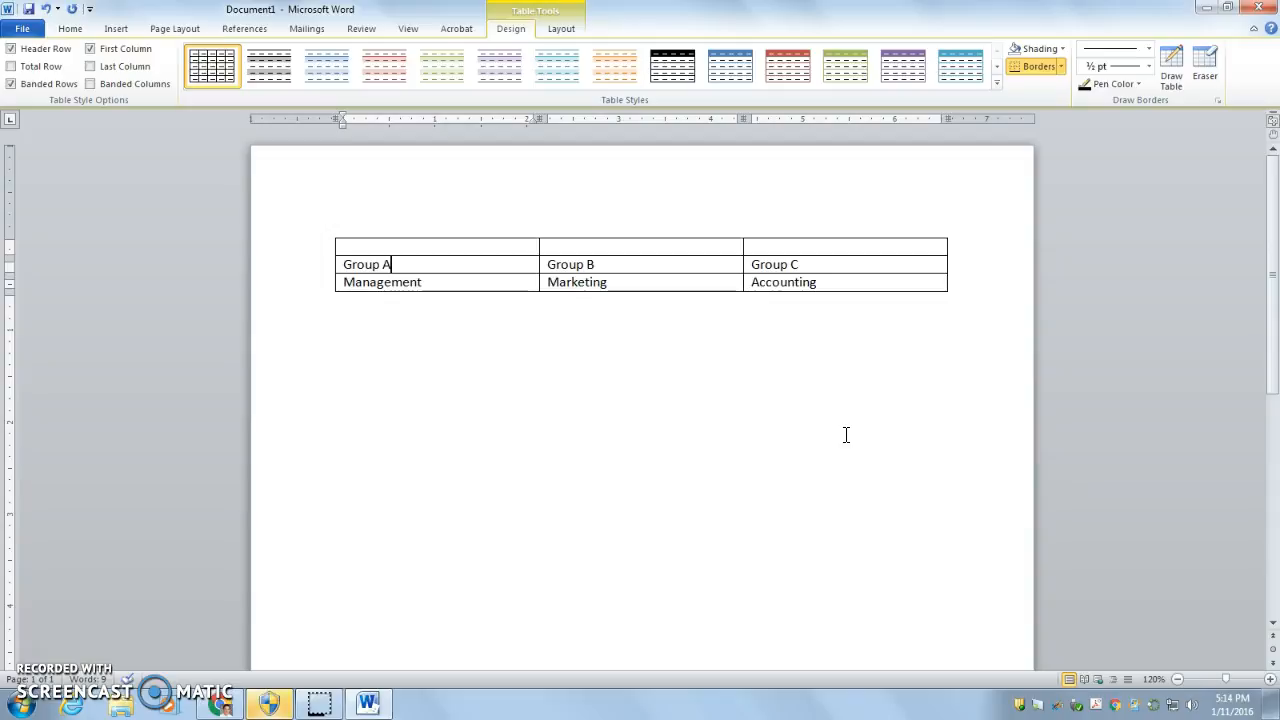
Step: Center the Group A text both horizontally and vertically in its cell
{"action": "left_click", "coordinate": [561, 28]}
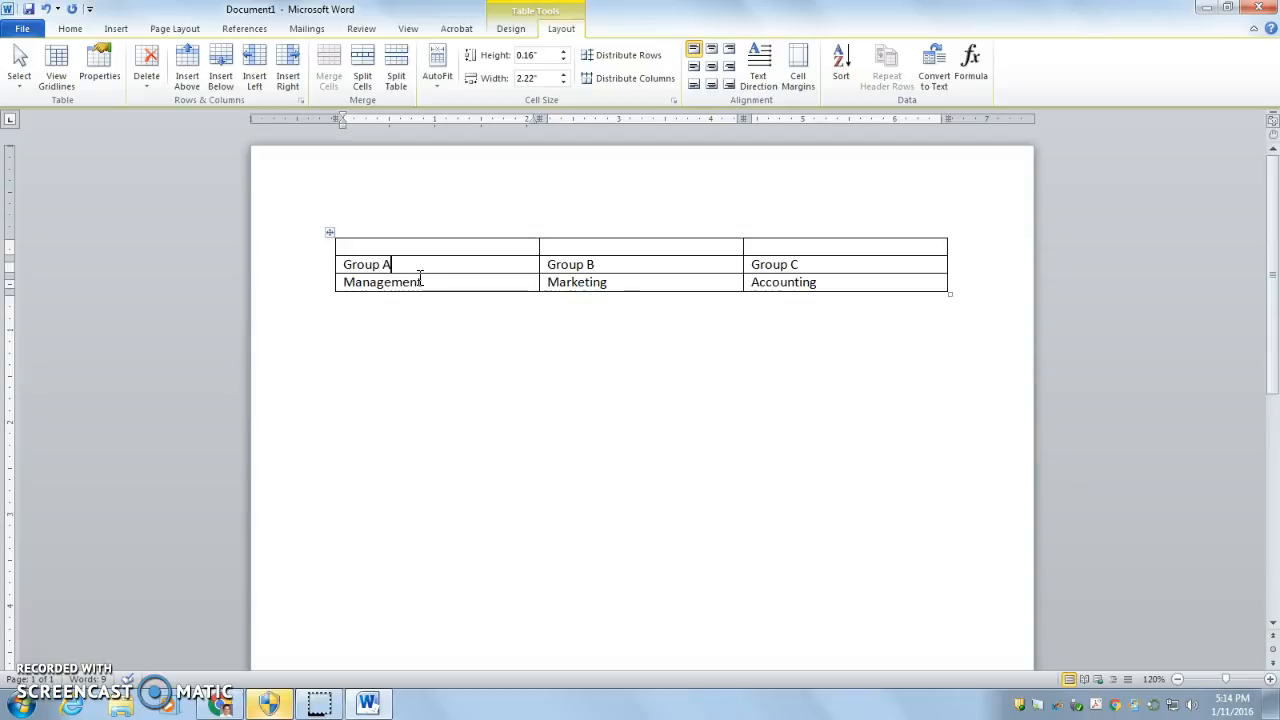
{"action": "left_click", "coordinate": [714, 67]}
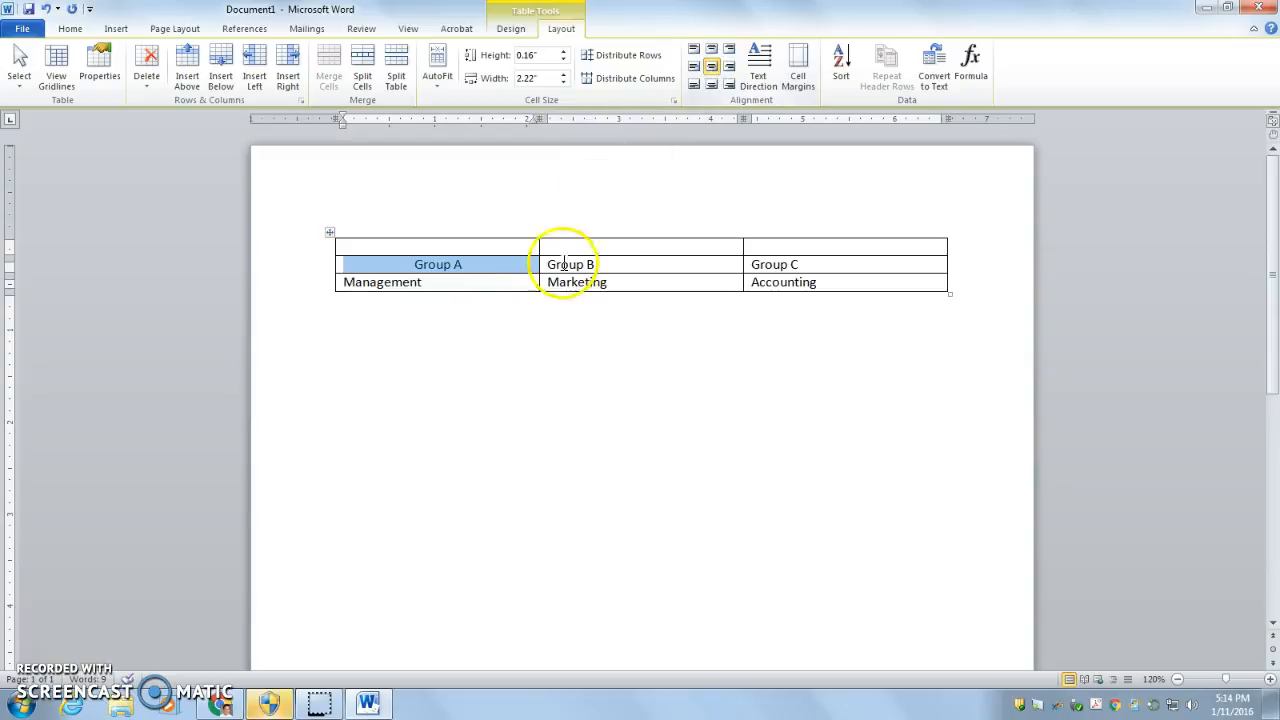
Step: Increase the height of the row containing Group A to about 1.11 inches
{"action": "left_click", "coordinate": [520, 277]}
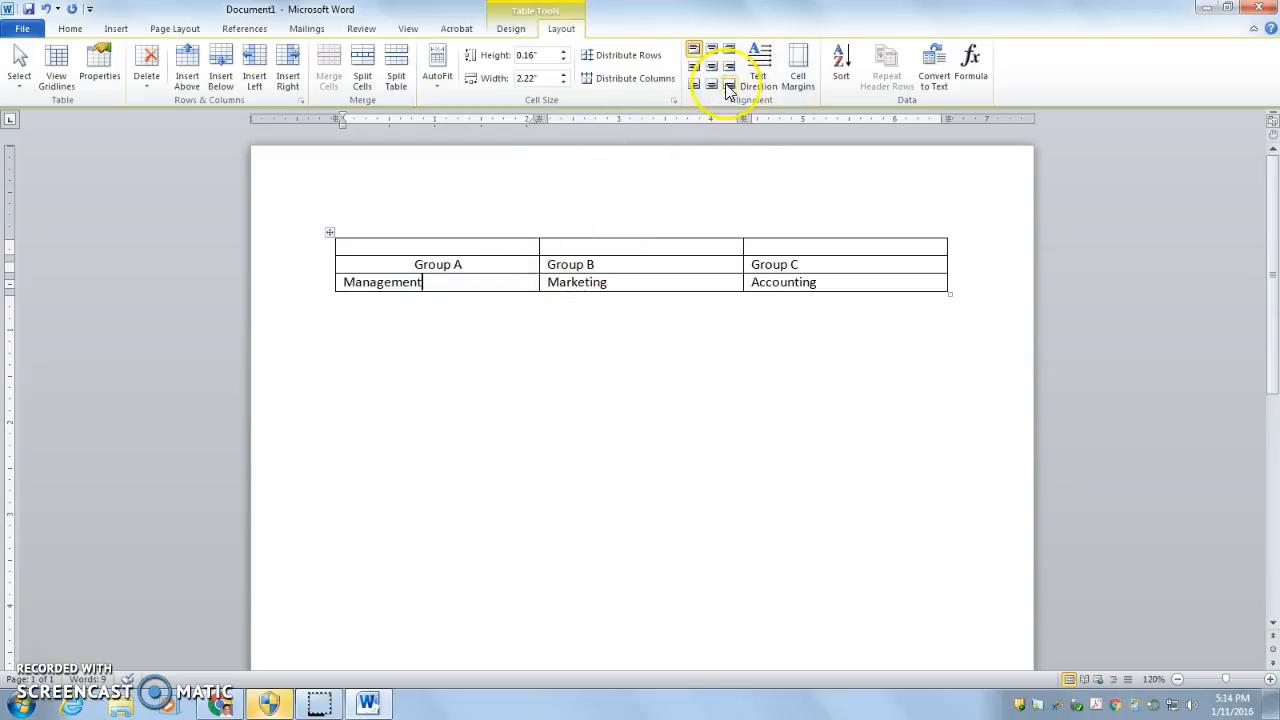
{"action": "left_click_drag", "start_coordinate": [354, 274], "coordinate": [360, 359]}
{"action": "left_click", "coordinate": [483, 309]}
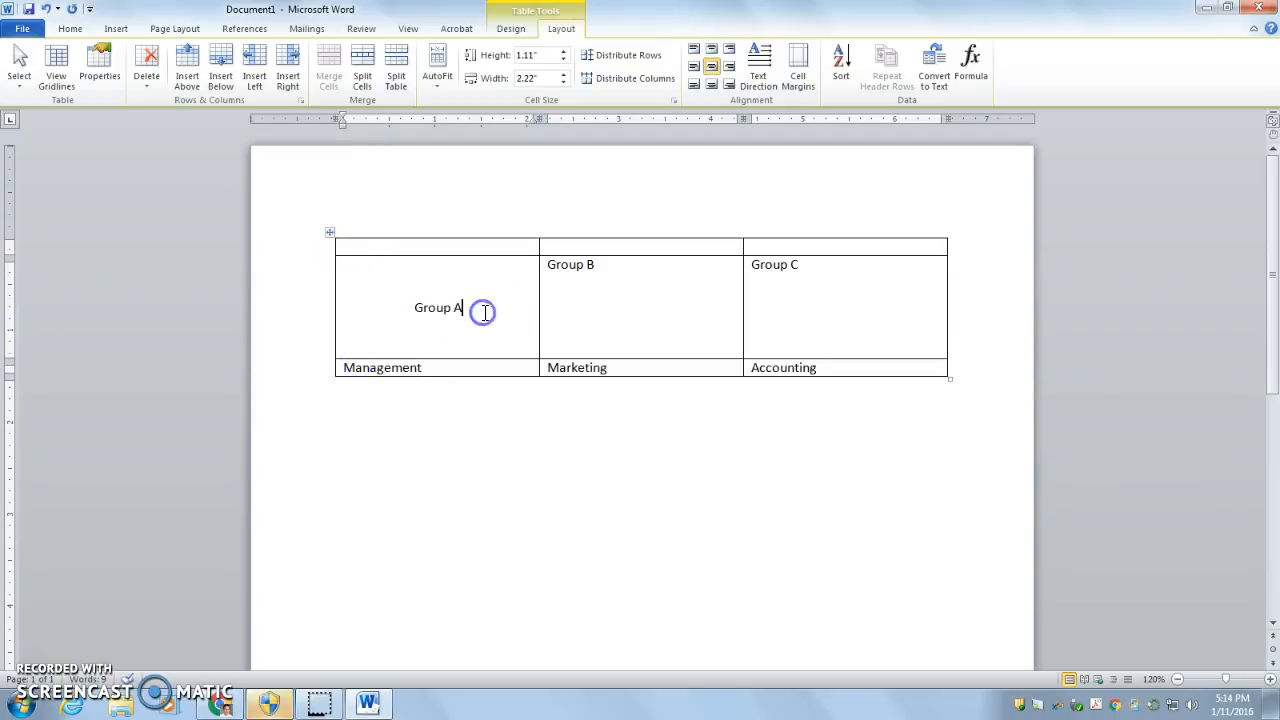
Step: Try the bottom-right, top-left, centered and top-center alignments on the Group A cell
{"action": "left_click", "coordinate": [730, 86]}
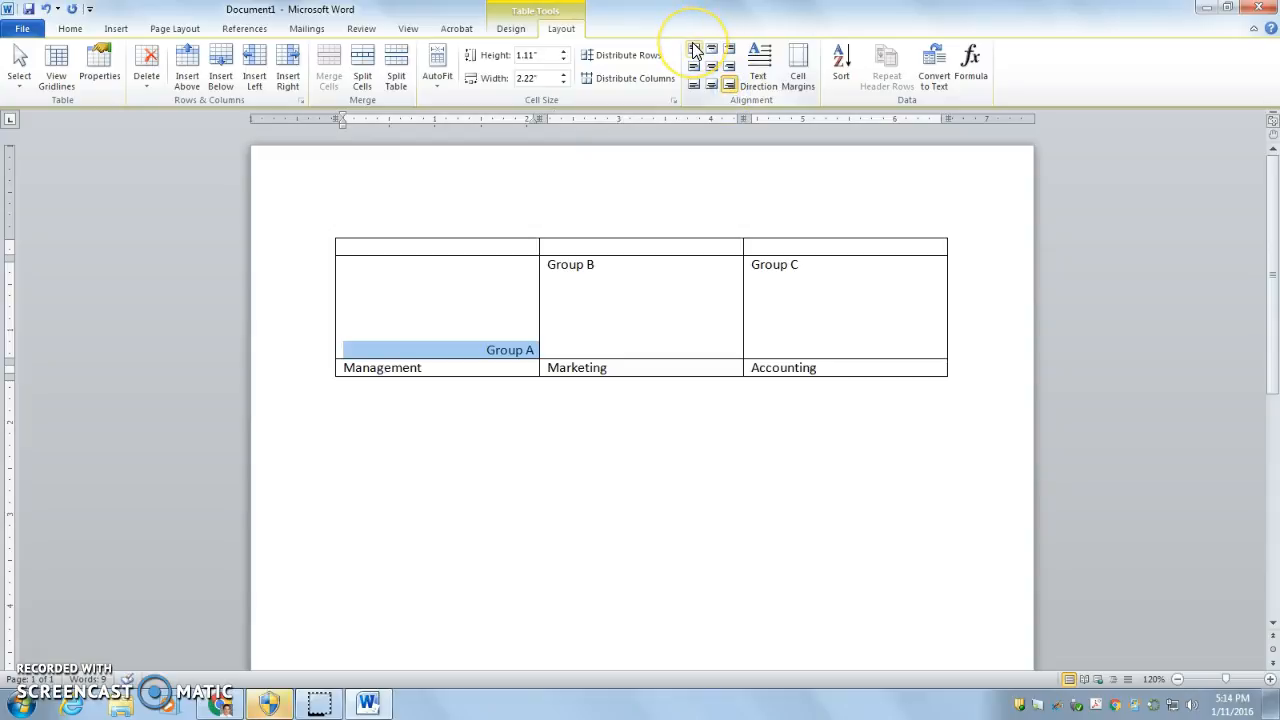
{"action": "left_click", "coordinate": [694, 48]}
{"action": "left_click", "coordinate": [712, 66]}
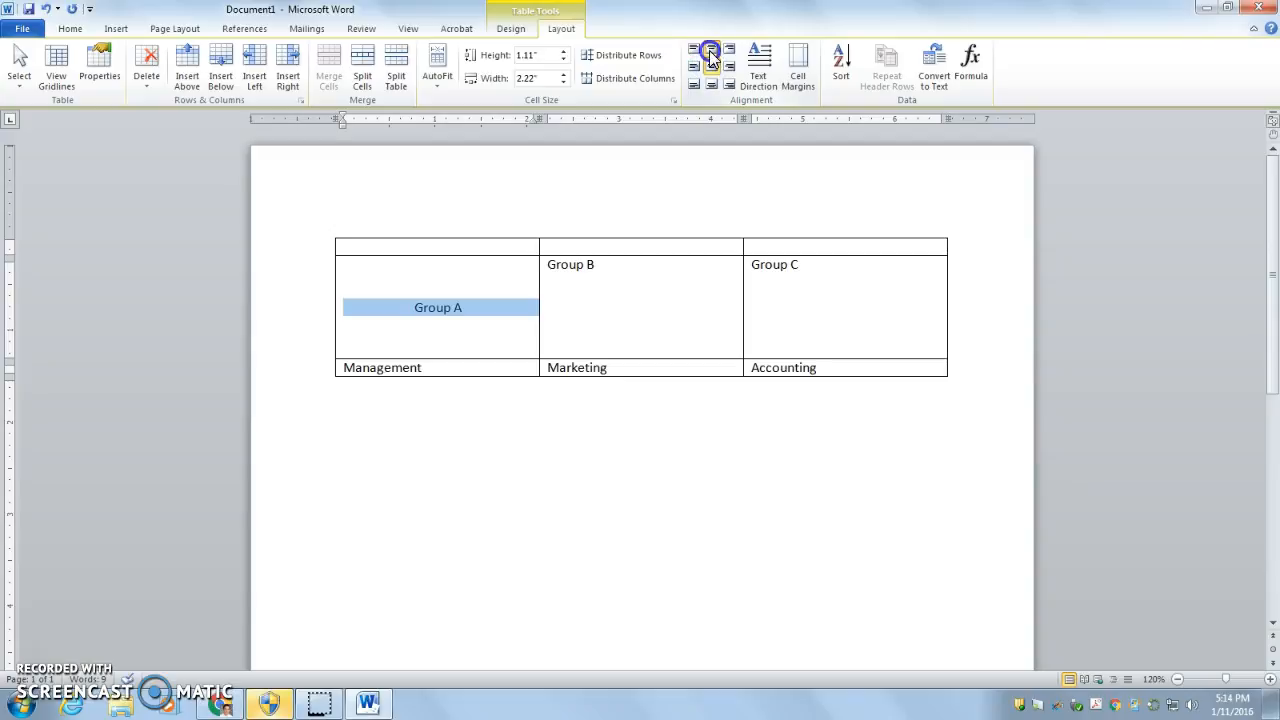
{"action": "left_click", "coordinate": [711, 51]}
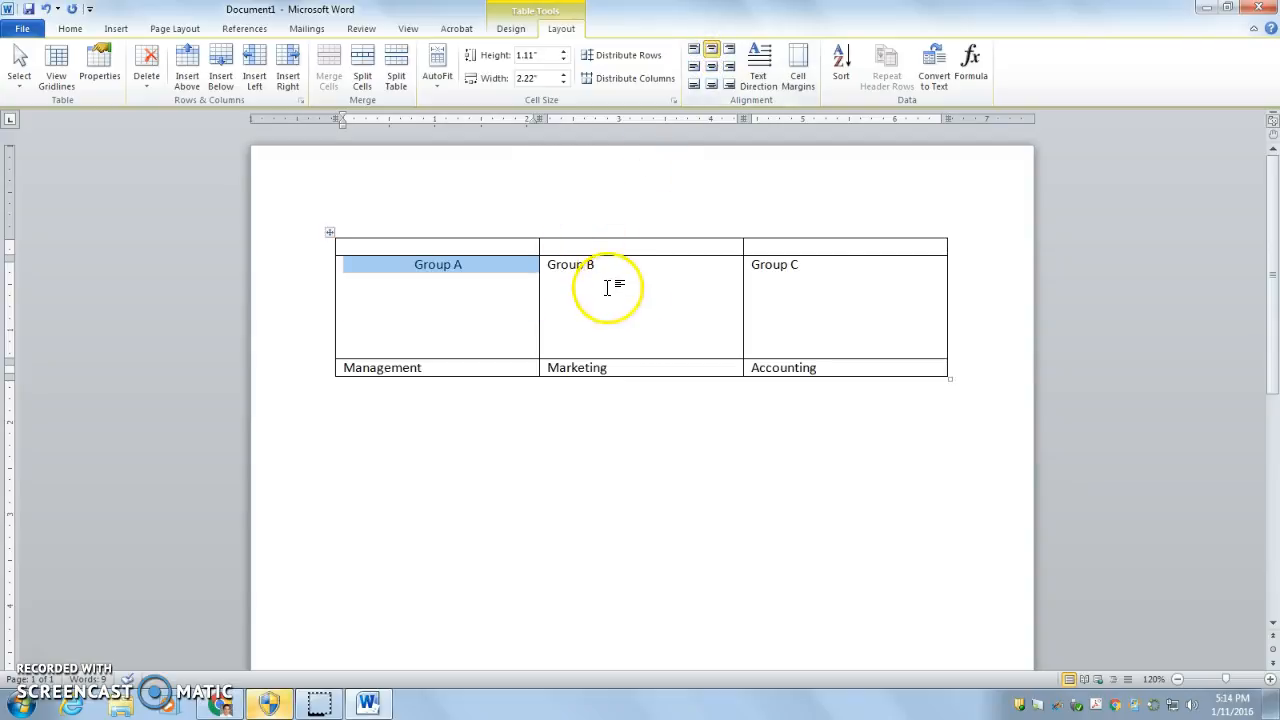
Step: Undo the Group A alignment changes and the row height increase
{"action": "key", "text": "ctrl+z"}
{"action": "key", "text": "ctrl+z"}
{"action": "key", "text": "ctrl+z"}
{"action": "key", "text": "ctrl+z"}
{"action": "key", "text": "ctrl+z"}
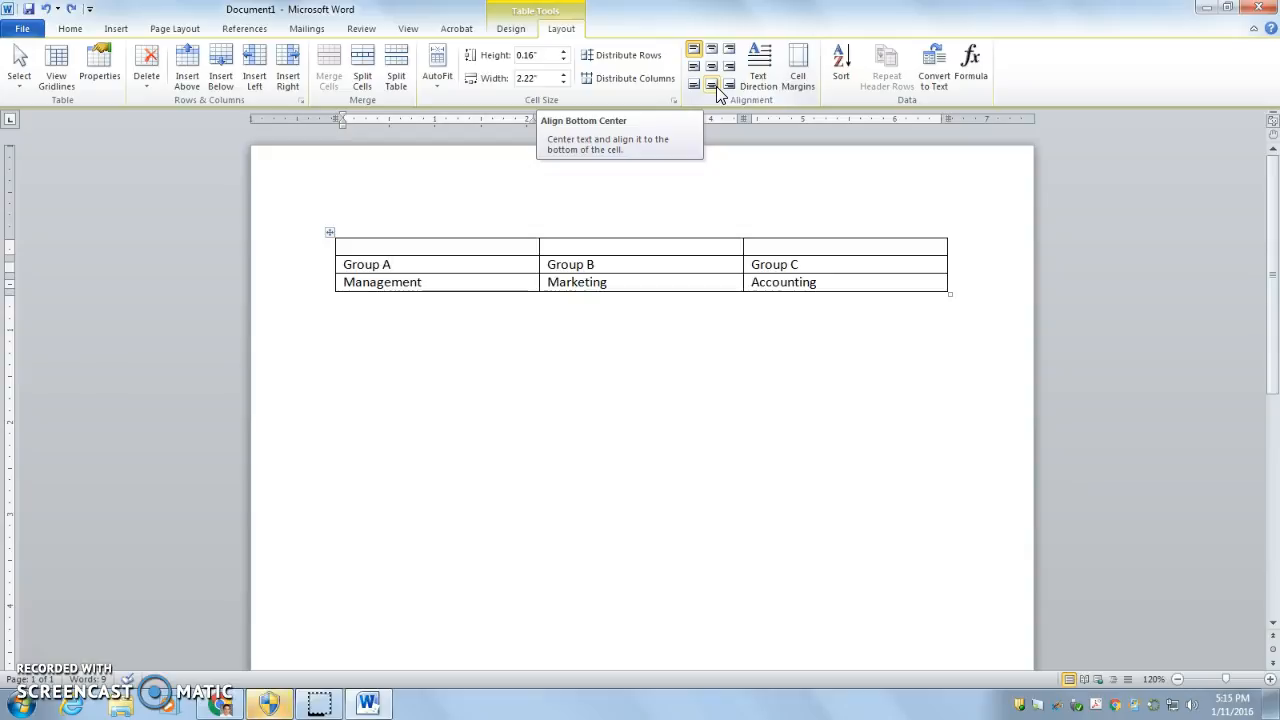
Step: Narrow the first column to about 1.83 inches and increase the empty top row's height to about 0.49 inches
{"action": "left_click", "coordinate": [446, 301]}
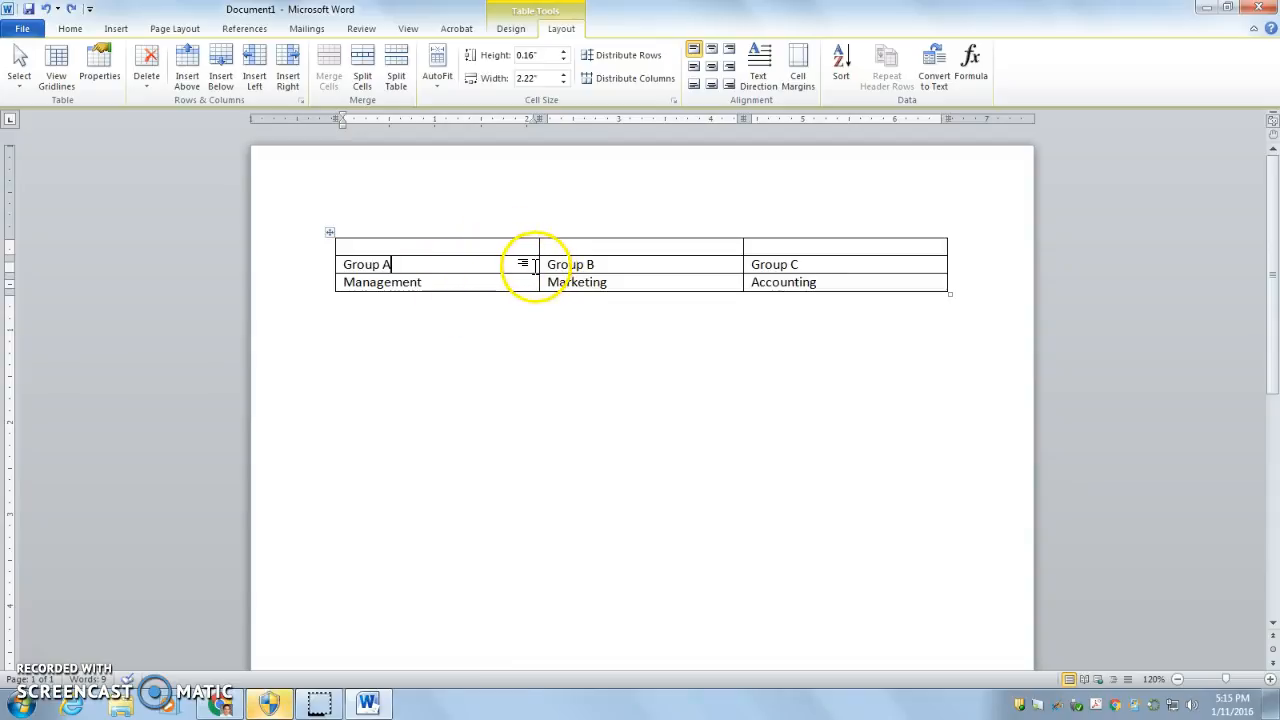
{"action": "left_click_drag", "start_coordinate": [537, 265], "coordinate": [537, 266]}
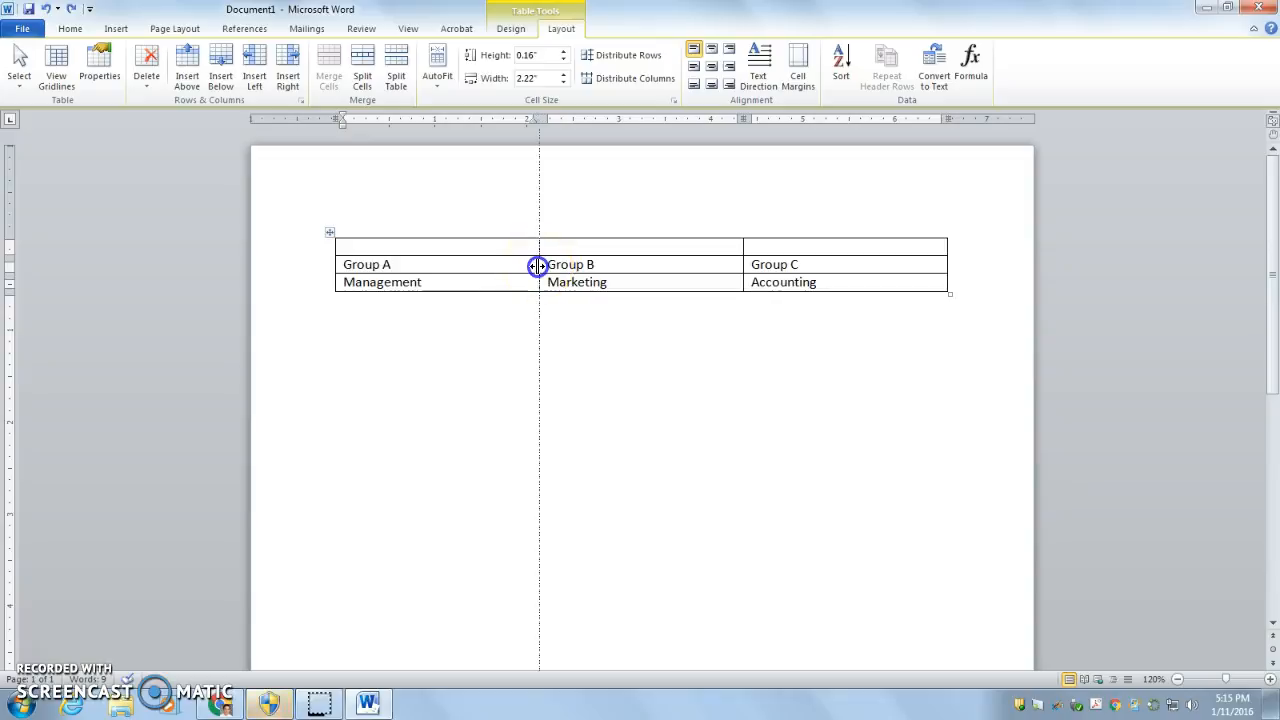
{"action": "left_click_drag", "start_coordinate": [537, 265], "coordinate": [660, 263]}
{"action": "left_click", "coordinate": [516, 270]}
{"action": "left_click_drag", "start_coordinate": [516, 270], "coordinate": [504, 263]}
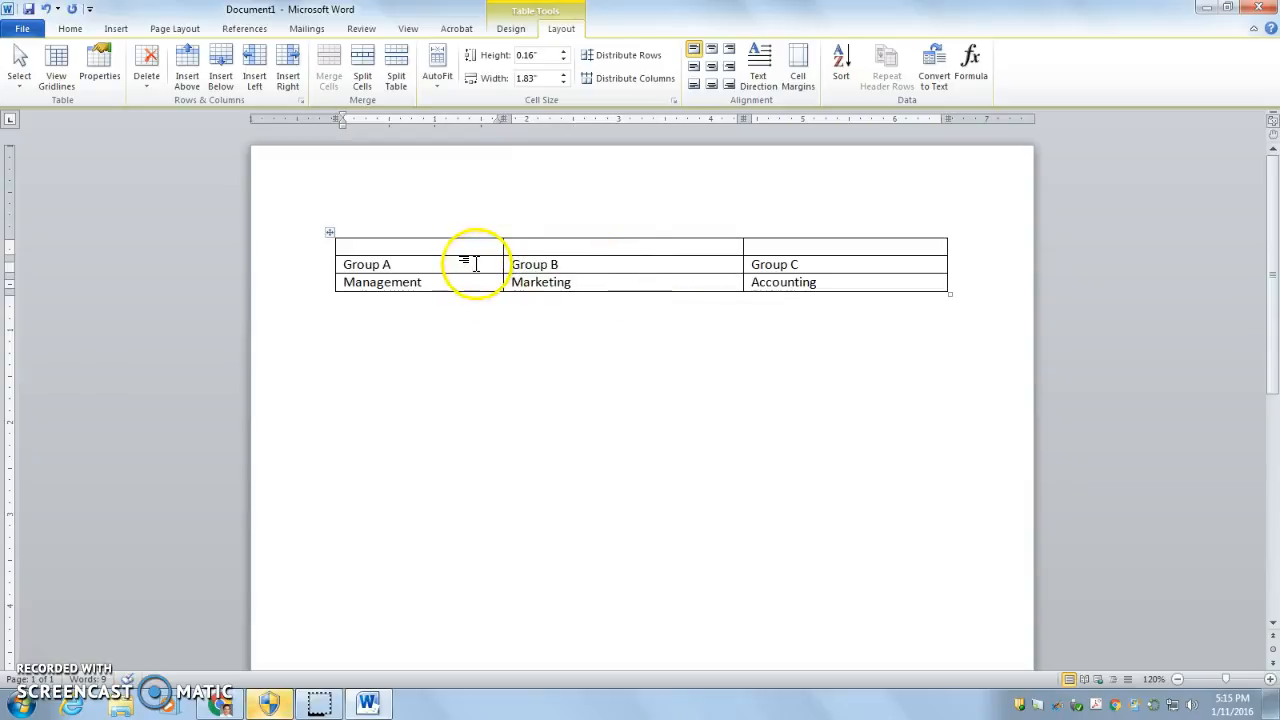
{"action": "left_click_drag", "start_coordinate": [476, 255], "coordinate": [474, 357]}
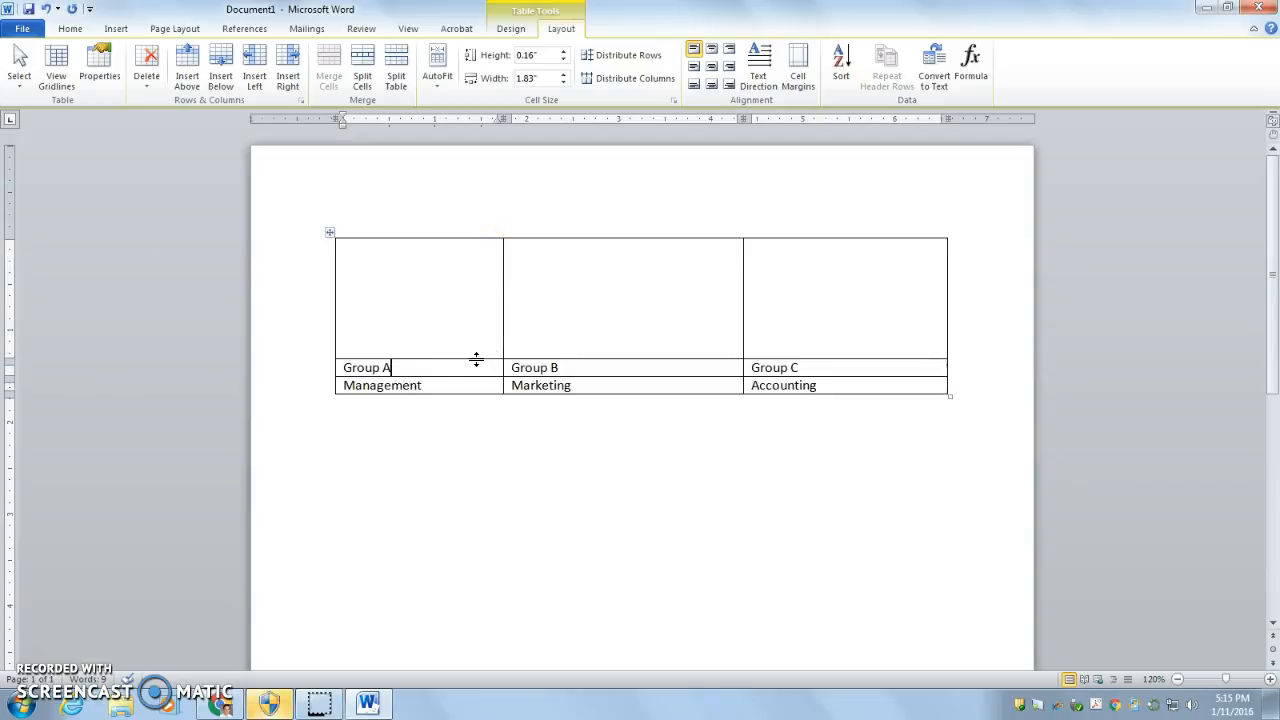
{"action": "left_click_drag", "start_coordinate": [476, 358], "coordinate": [474, 283]}
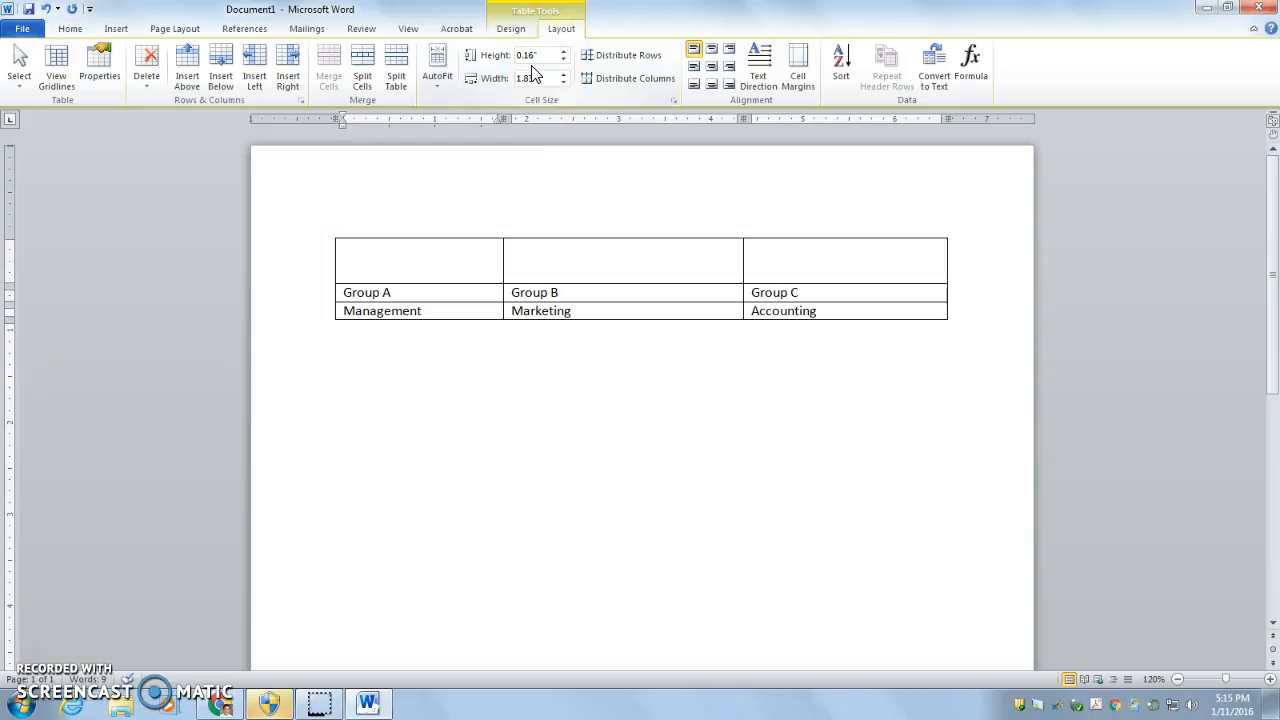
Step: Reduce the width of the Group A column to 1.1 inches
{"action": "left_click", "coordinate": [563, 82]}
{"action": "left_click_drag", "start_coordinate": [563, 85], "coordinate": [564, 87]}
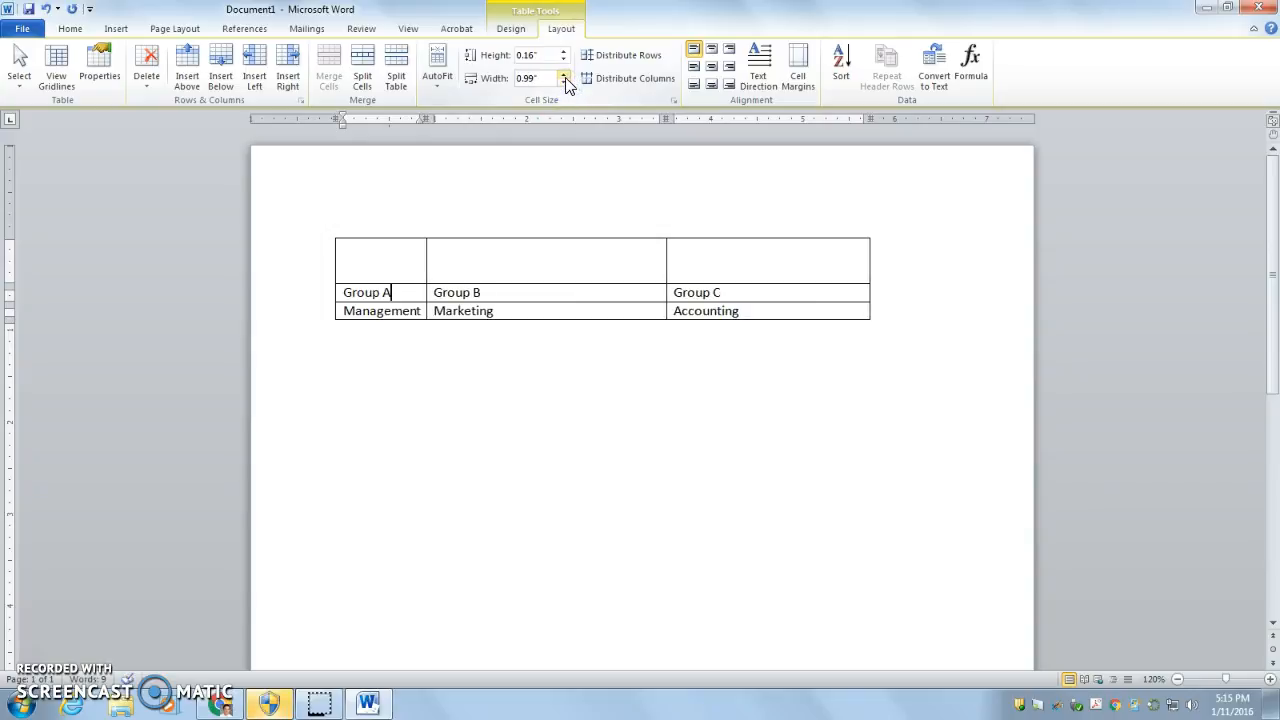
{"action": "left_click", "coordinate": [564, 76]}
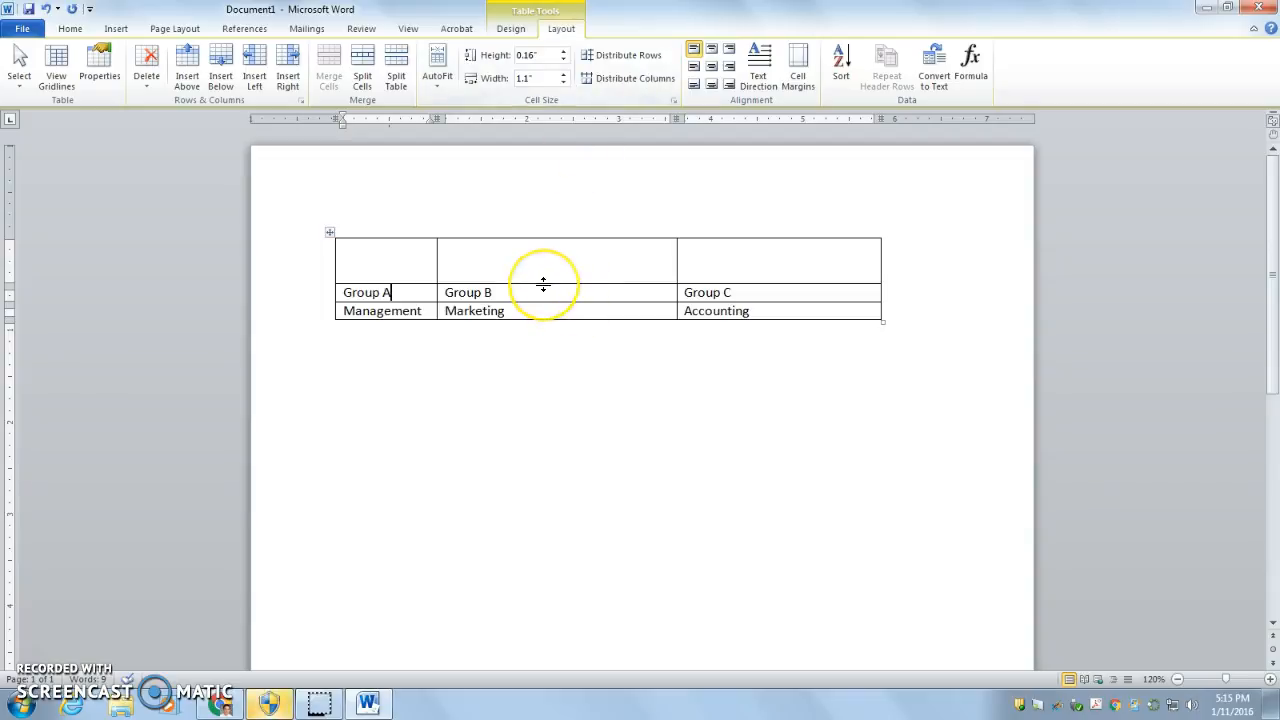
Step: Select the whole table and shrink all its columns until they fit tightly around the text
{"action": "left_click", "coordinate": [411, 257]}
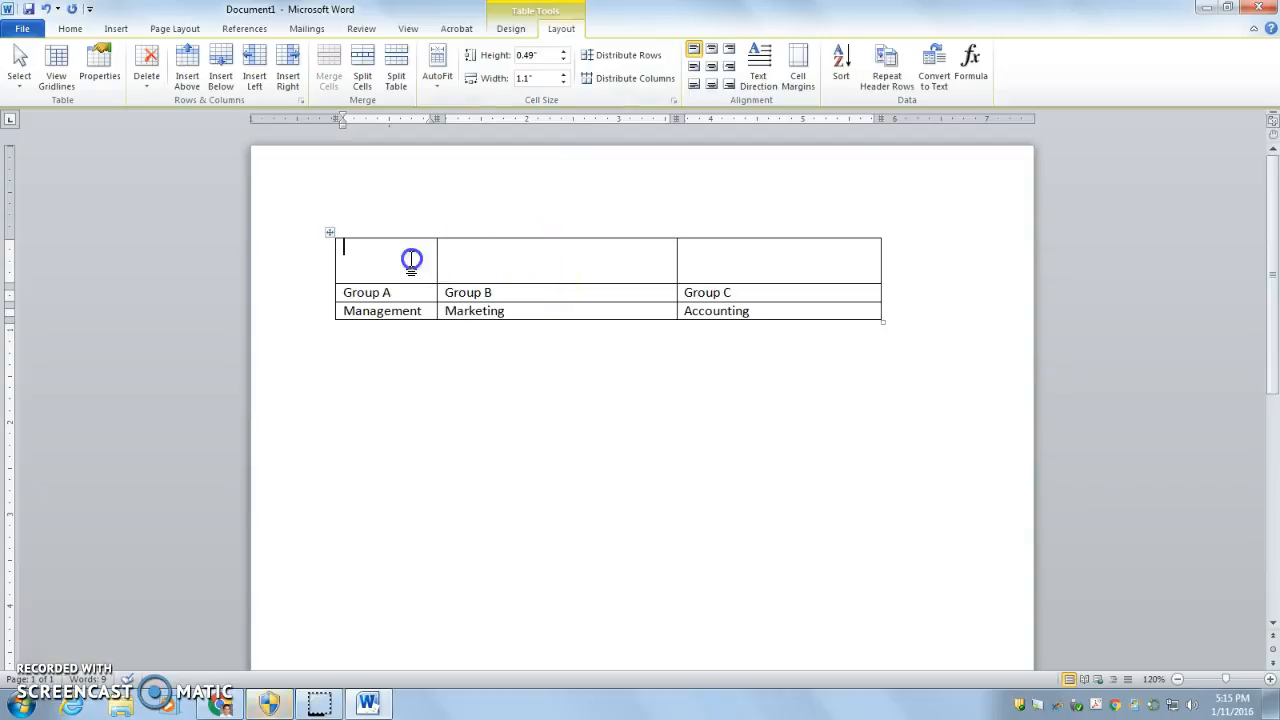
{"action": "left_click", "coordinate": [512, 254]}
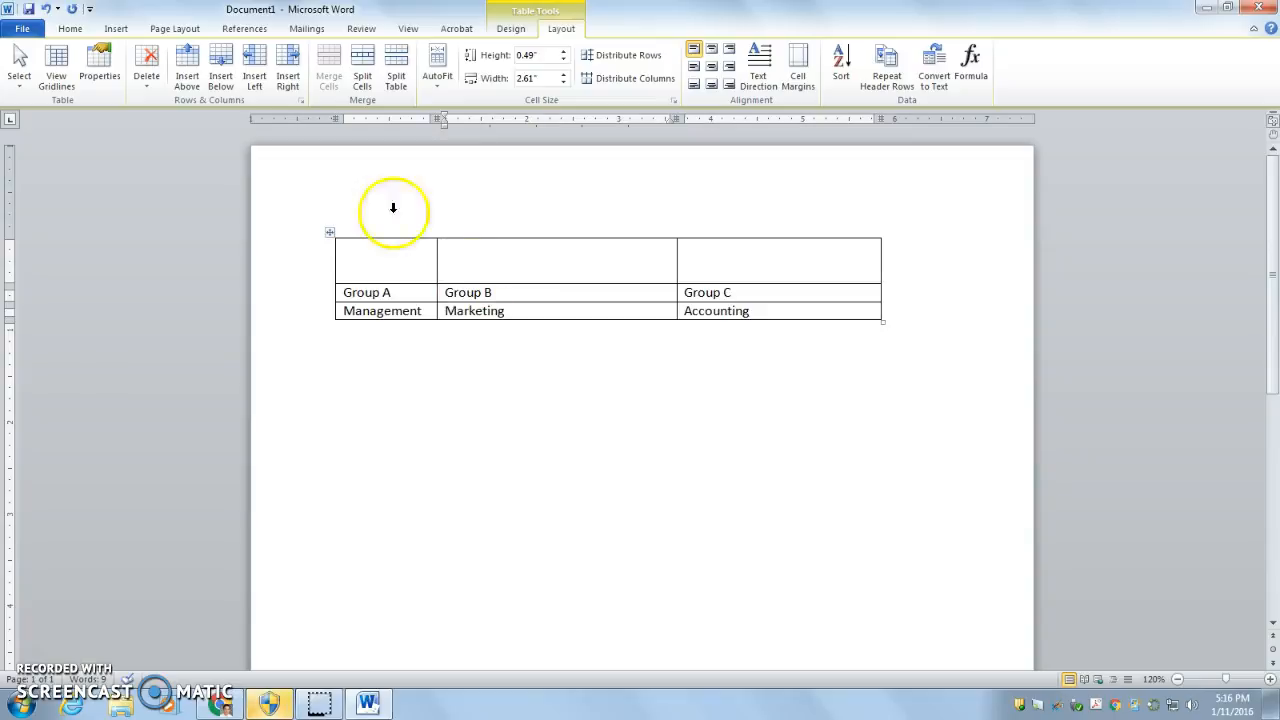
{"action": "left_click", "coordinate": [12, 87]}
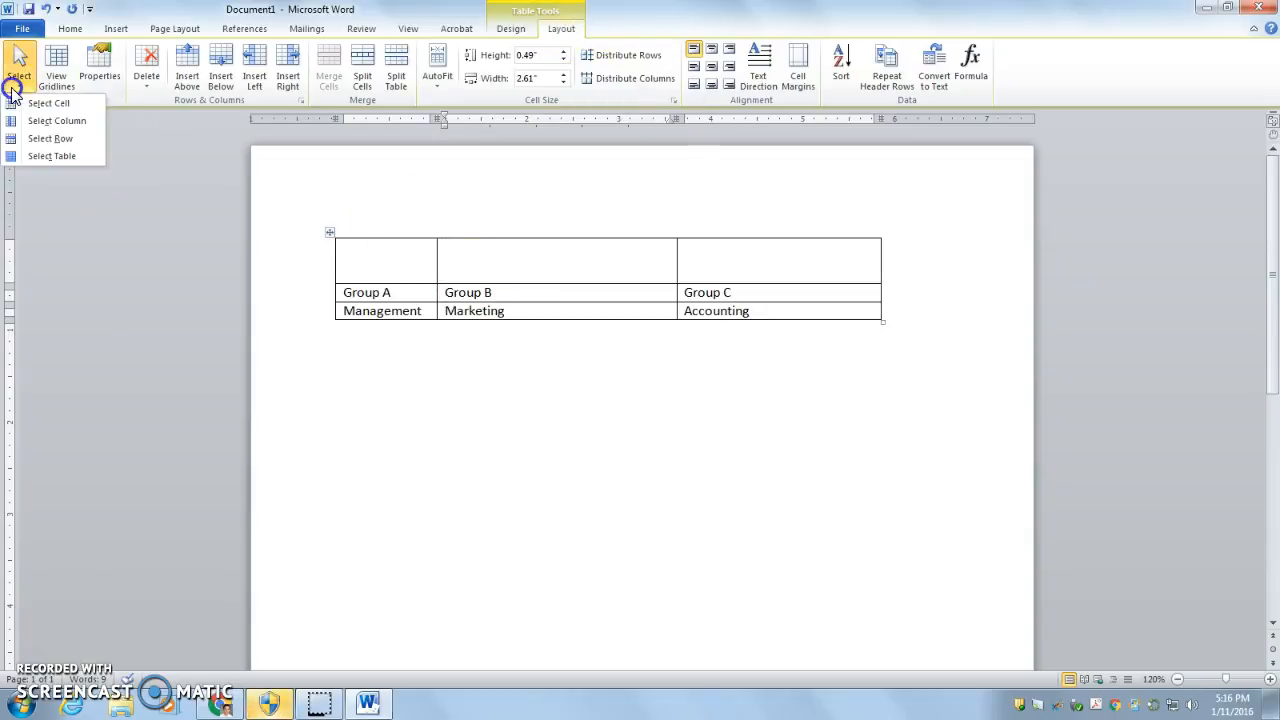
{"action": "left_click", "coordinate": [186, 169]}
{"action": "left_click", "coordinate": [19, 78]}
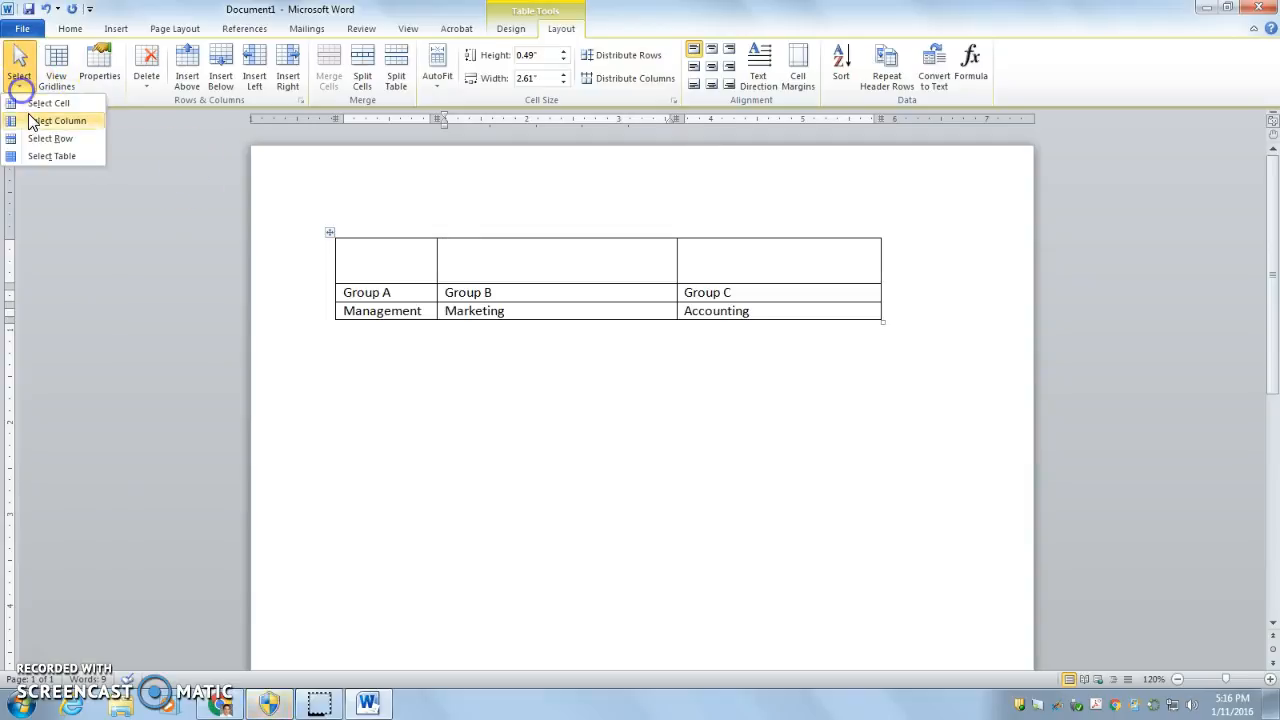
{"action": "left_click", "coordinate": [32, 152]}
{"action": "left_click", "coordinate": [563, 82]}
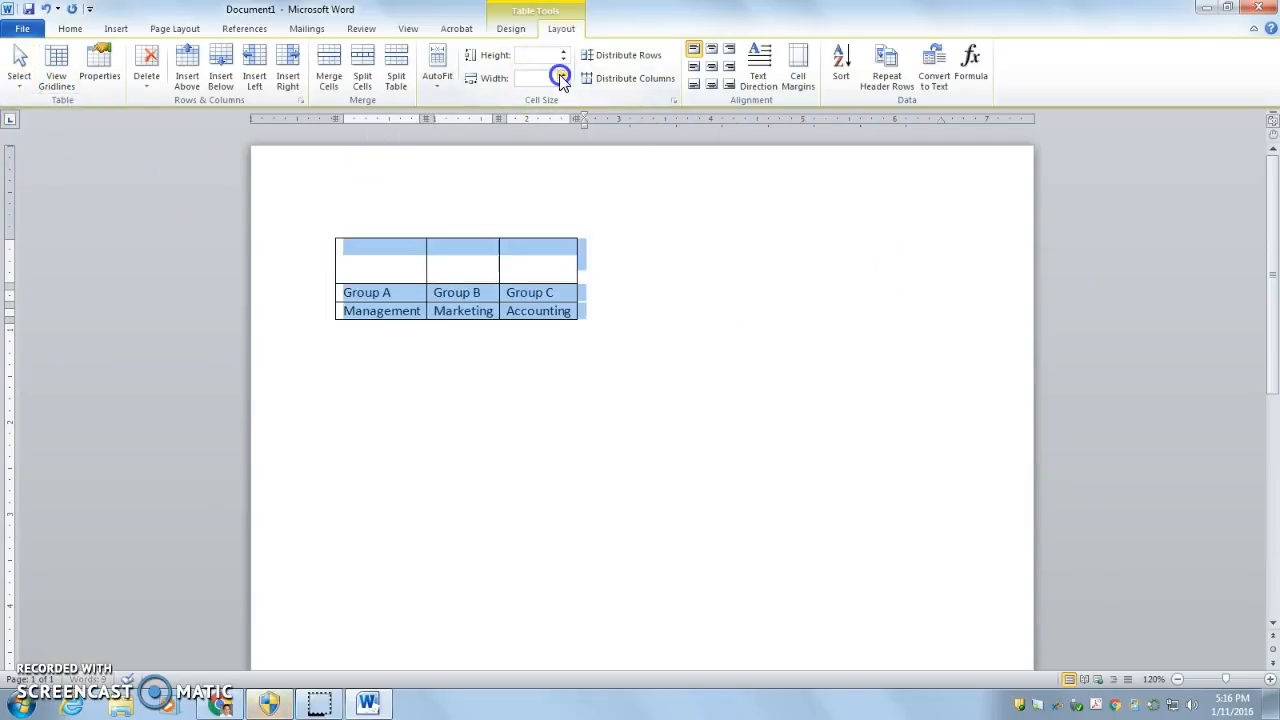
Step: Set the height of all table rows to 0.9 inches and deselect the table
{"action": "left_click", "coordinate": [563, 59]}
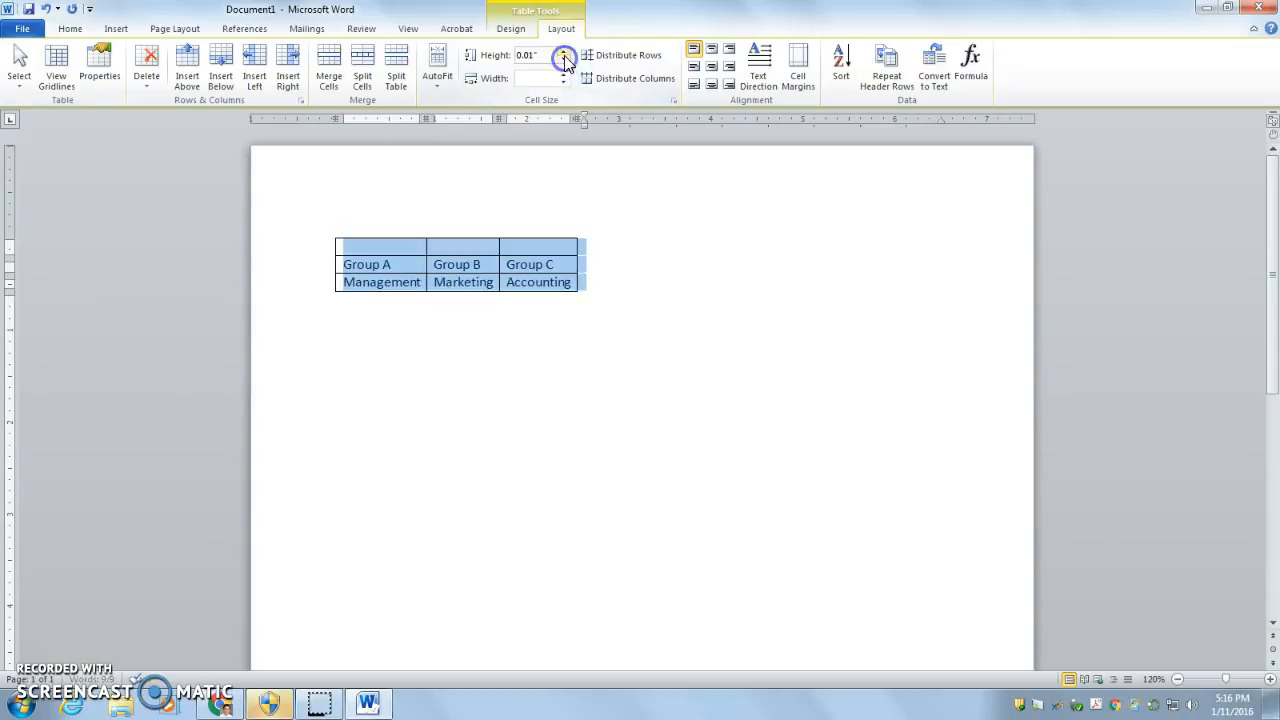
{"action": "left_click", "coordinate": [563, 56]}
{"action": "left_click", "coordinate": [563, 56]}
{"action": "left_click", "coordinate": [563, 56]}
{"action": "left_click", "coordinate": [563, 56]}
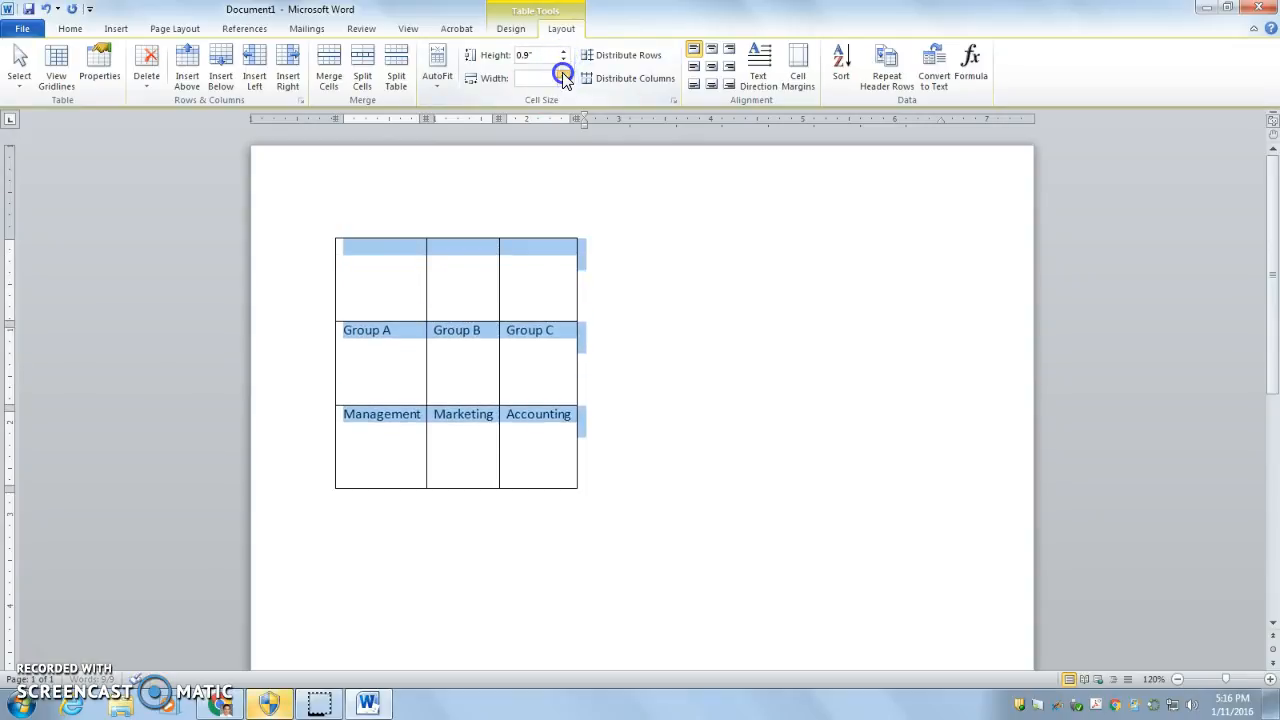
{"action": "left_click", "coordinate": [480, 302]}
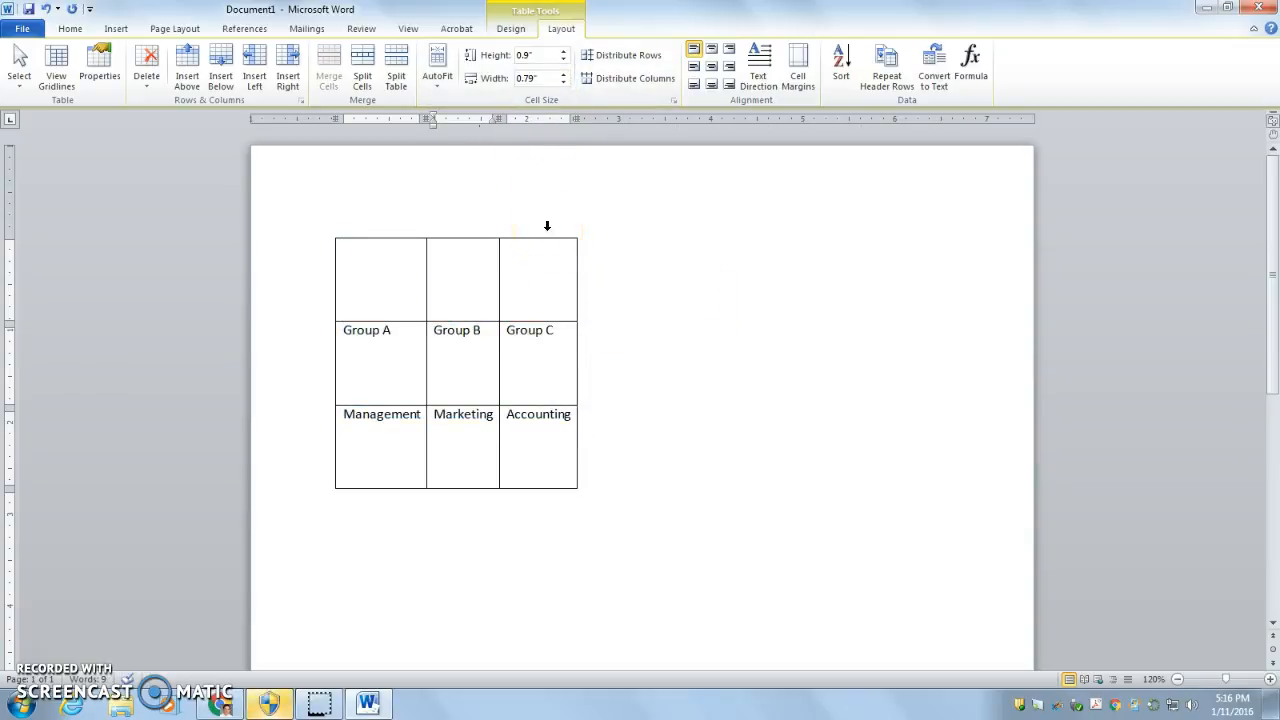
Step: Undo the whole-table resizing and step the Group A column back to a width of 1.5 inches
{"action": "key", "text": "ctrl+z"}
{"action": "key", "text": "ctrl+z"}
{"action": "key", "text": "ctrl+z"}
{"action": "key", "text": "ctrl+z"}
{"action": "key", "text": "ctrl+z"}
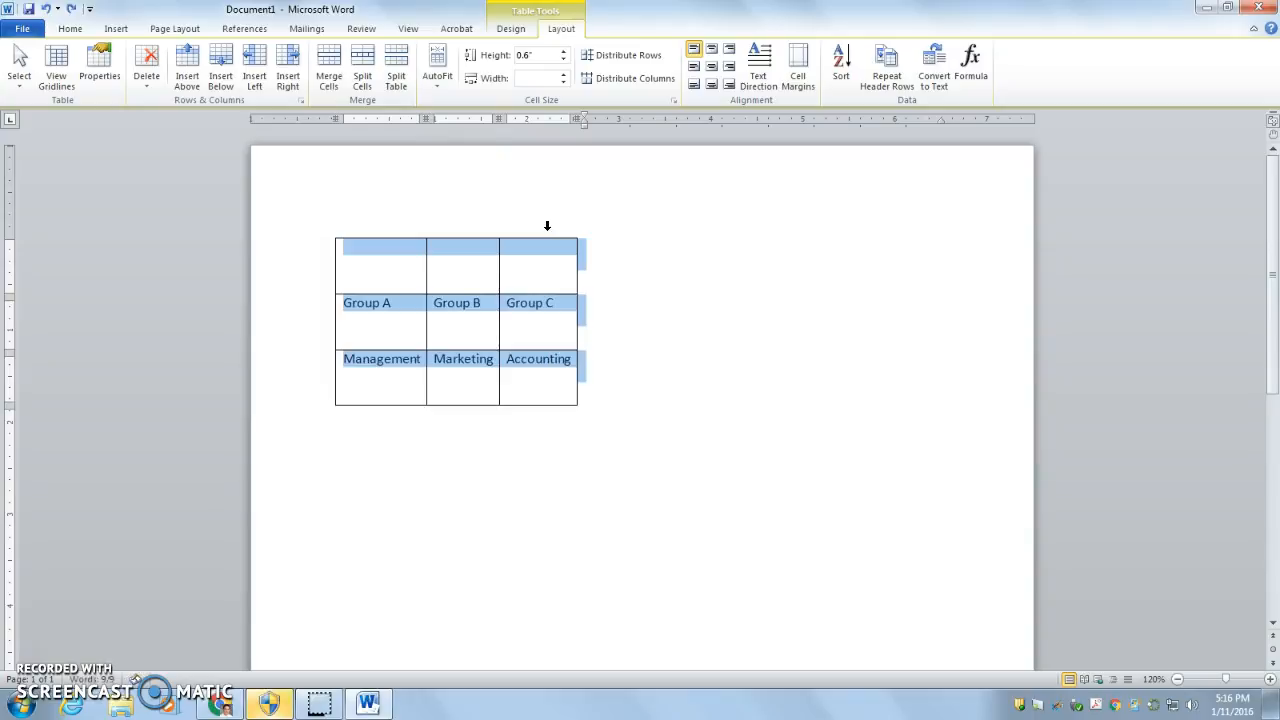
{"action": "key", "text": "ctrl+z"}
{"action": "key", "text": "ctrl+z"}
{"action": "key", "text": "ctrl+z"}
{"action": "key", "text": "ctrl+z"}
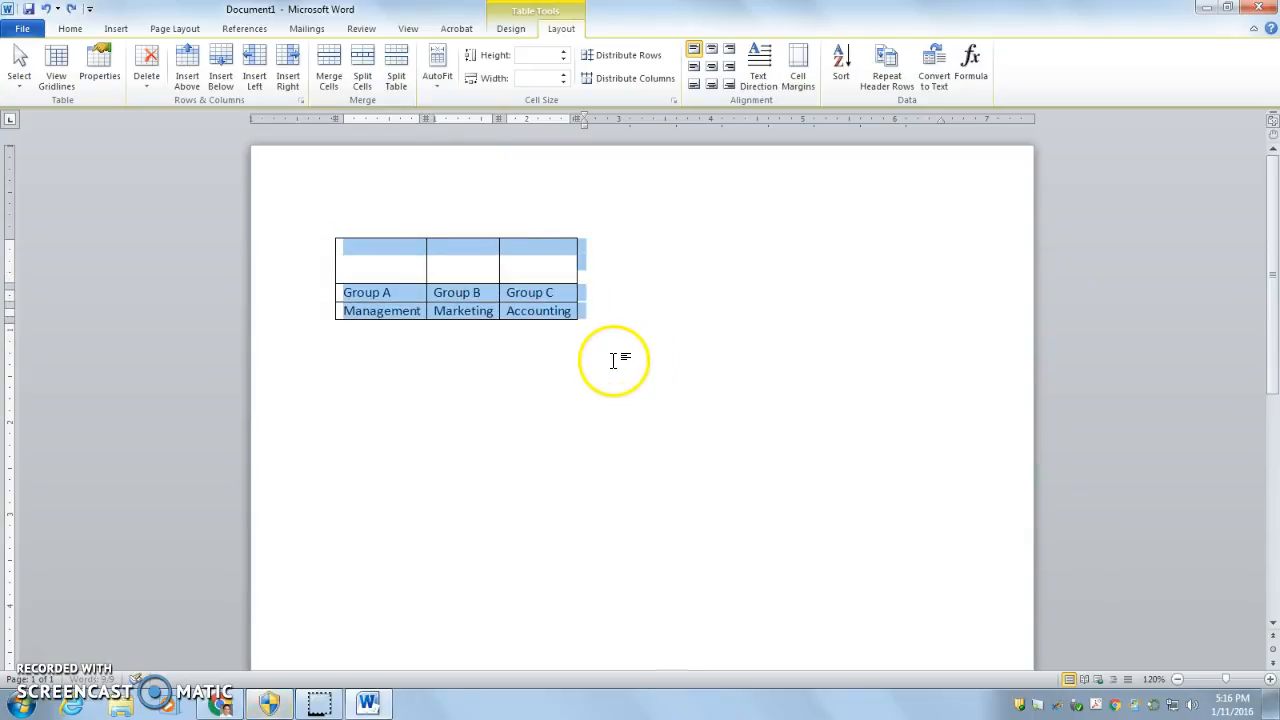
{"action": "key", "text": "ctrl+z"}
{"action": "key", "text": "ctrl+z"}
{"action": "key", "text": "ctrl+z"}
{"action": "key", "text": "ctrl+z"}
{"action": "key", "text": "ctrl+z"}
{"action": "key", "text": "ctrl+z"}
{"action": "key", "text": "ctrl+z"}
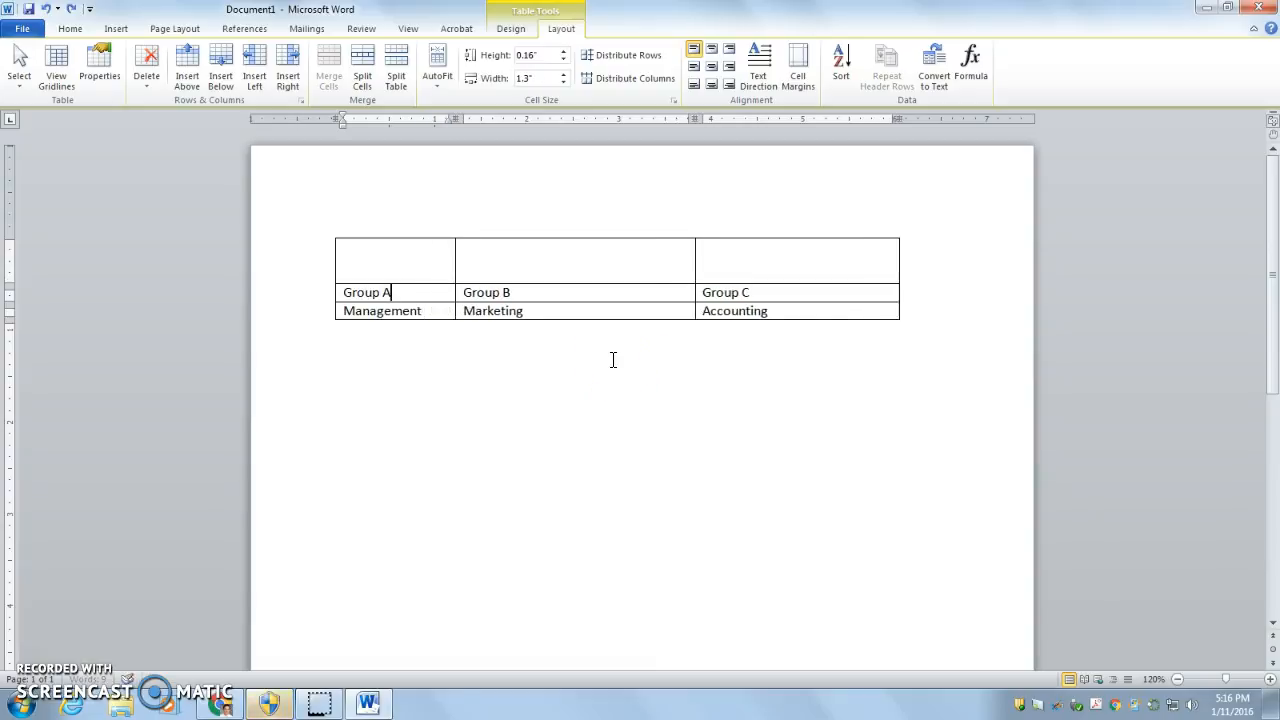
{"action": "left_click", "coordinate": [612, 360]}
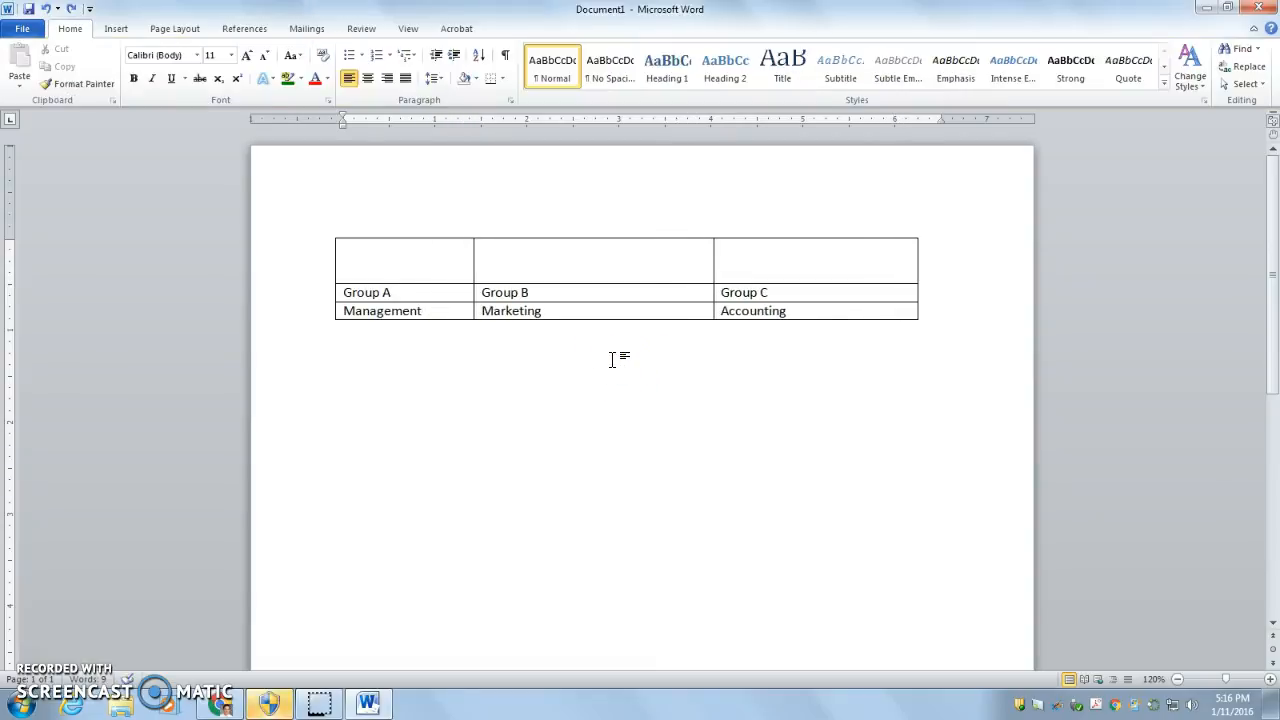
Step: Select the empty top row and merge its three cells into one
{"action": "left_click", "coordinate": [449, 266]}
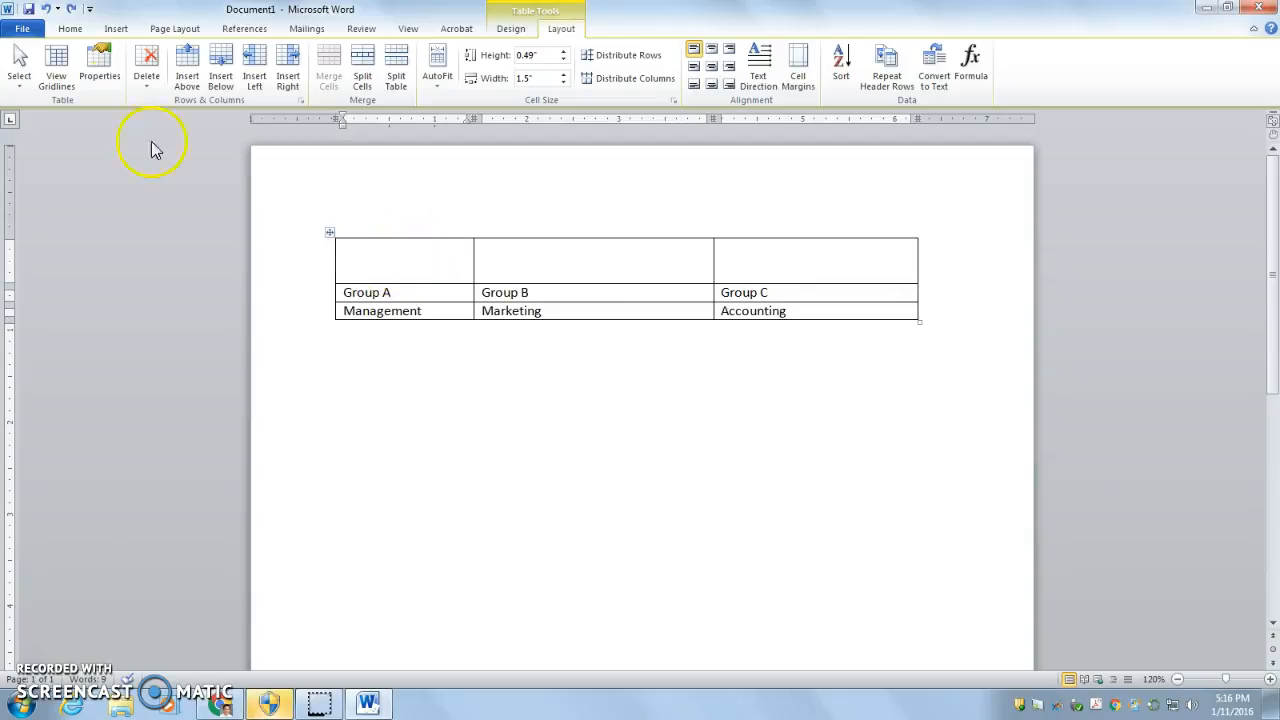
{"action": "left_click", "coordinate": [19, 70]}
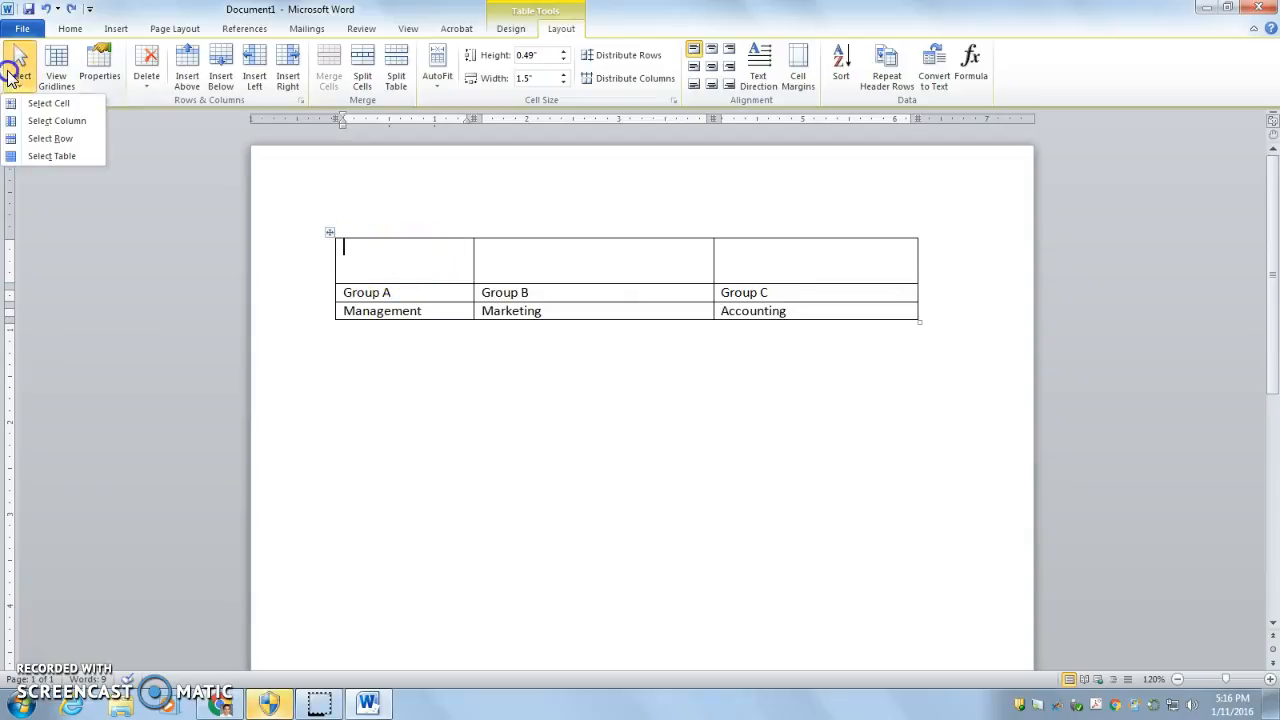
{"action": "left_click", "coordinate": [40, 136]}
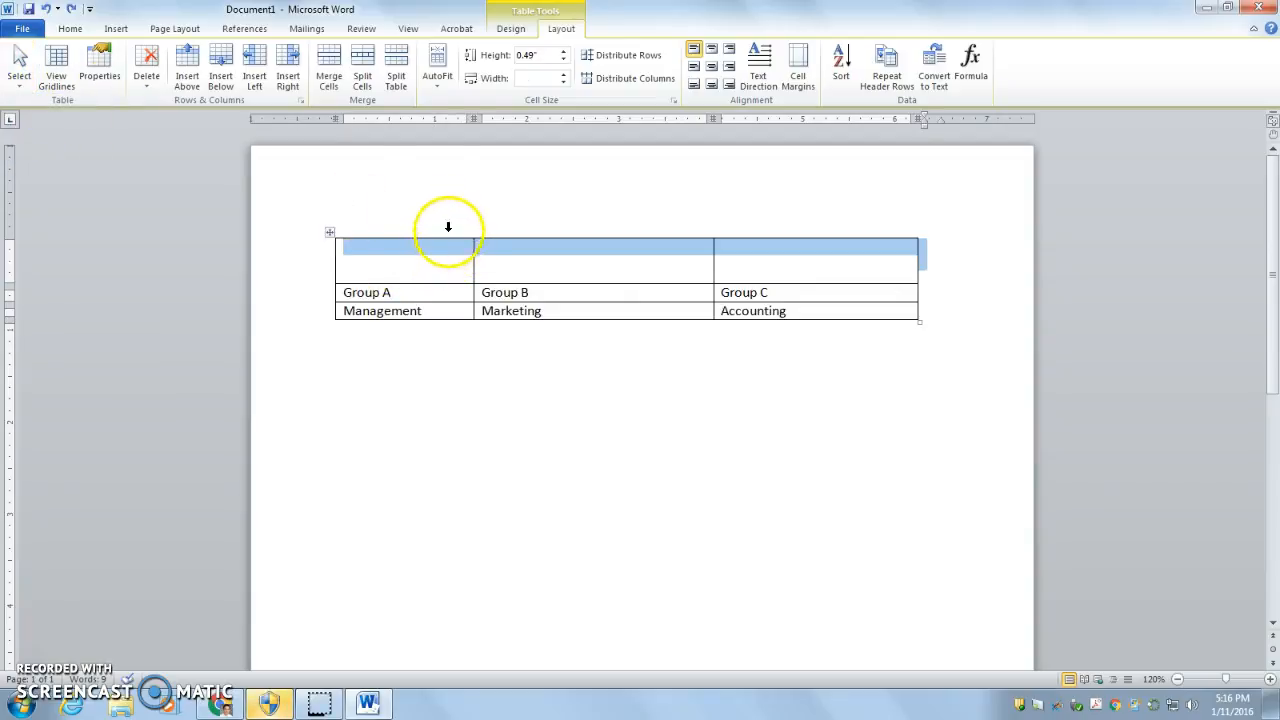
{"action": "left_click", "coordinate": [334, 78]}
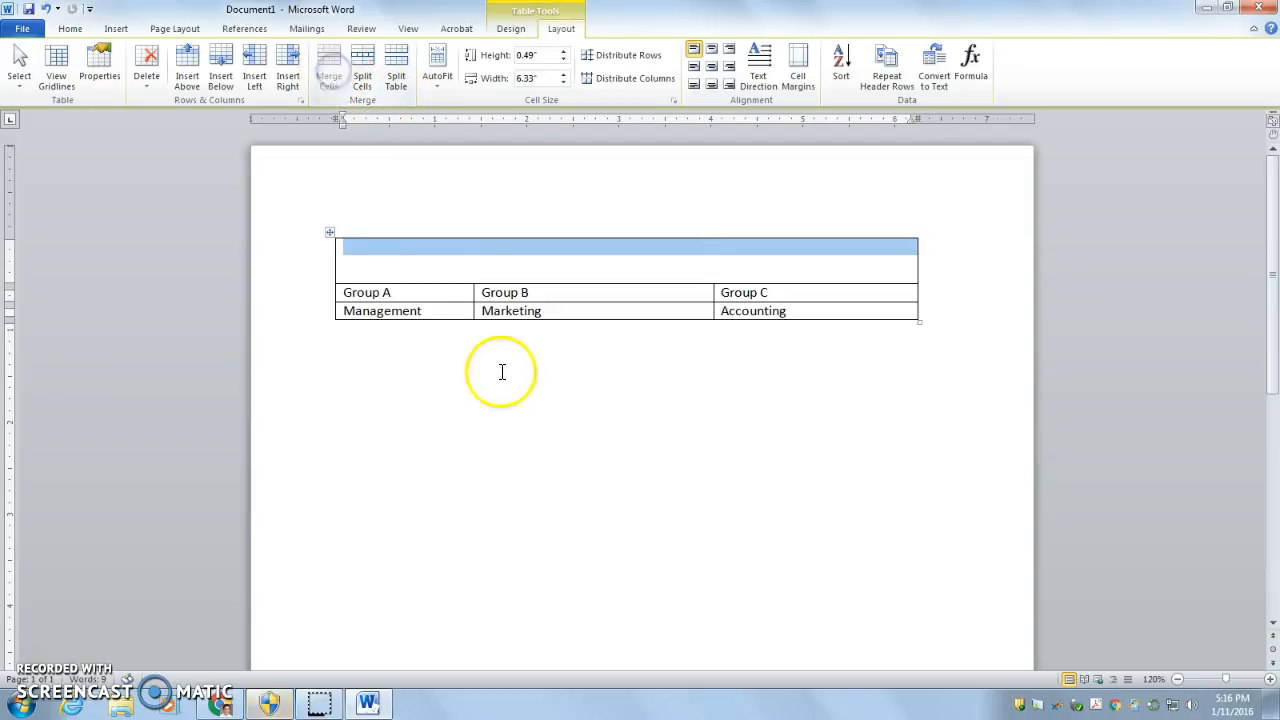
{"action": "left_click", "coordinate": [536, 414]}
Step: Enter "Title" in the merged top cell and align it to the top center
{"action": "left_click", "coordinate": [595, 272]}
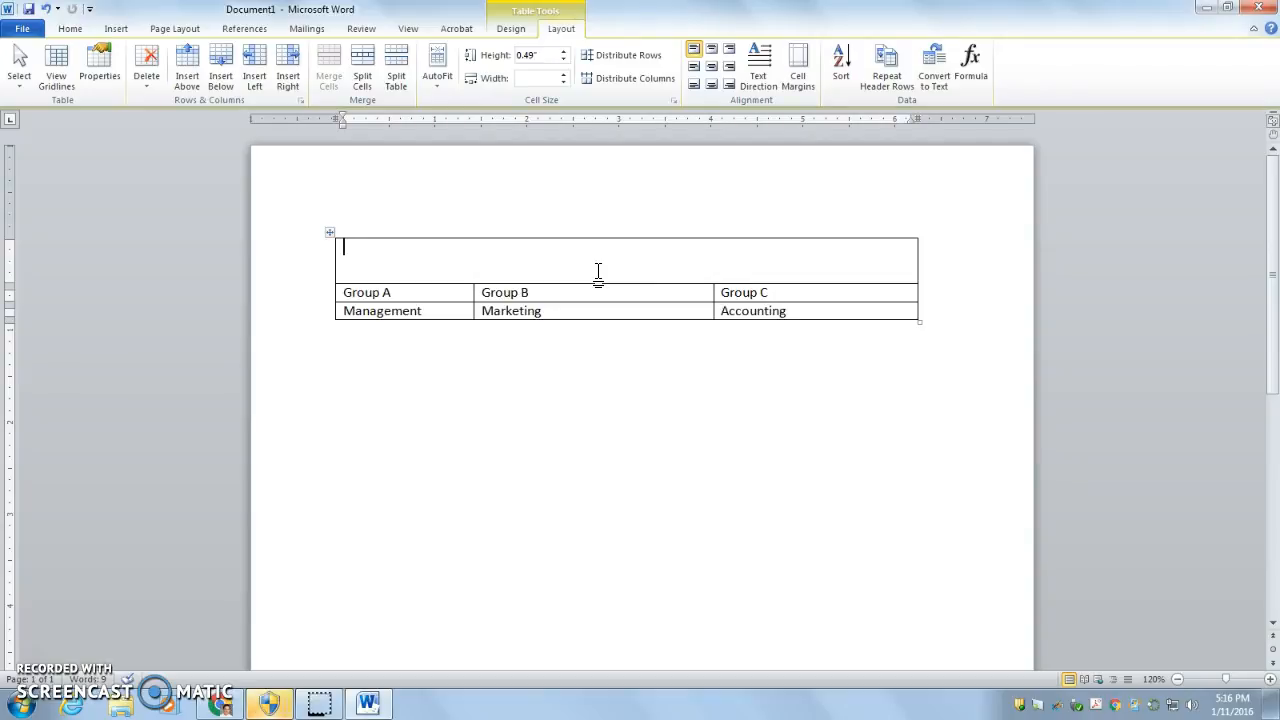
{"action": "type", "text": "Title"}
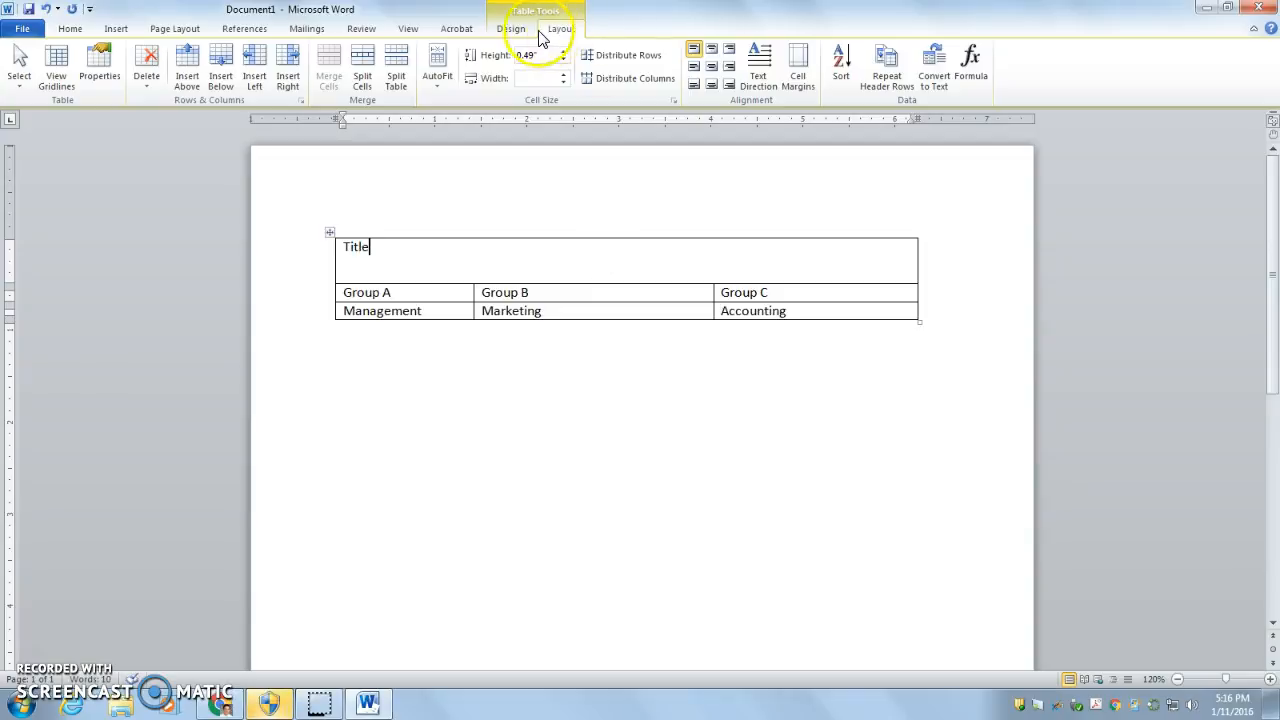
{"action": "left_click", "coordinate": [711, 66]}
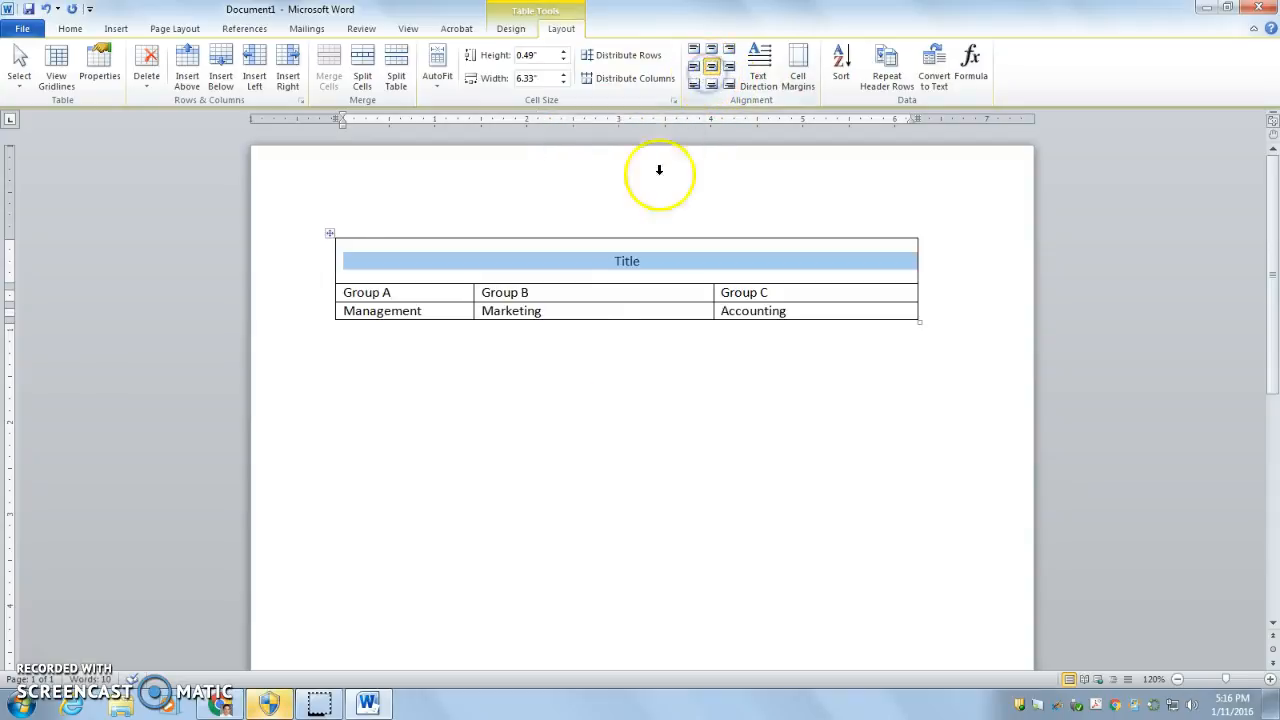
{"action": "left_click", "coordinate": [623, 251]}
{"action": "left_click", "coordinate": [711, 48]}
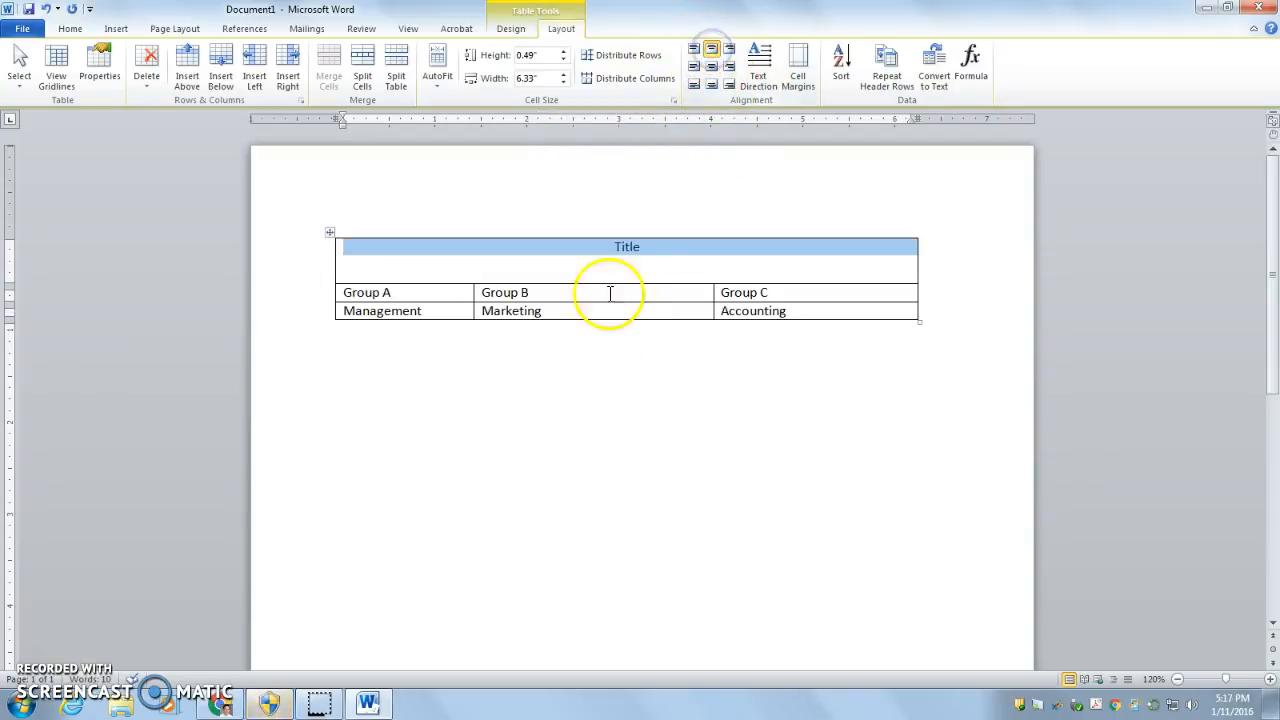
{"action": "left_click", "coordinate": [580, 274]}
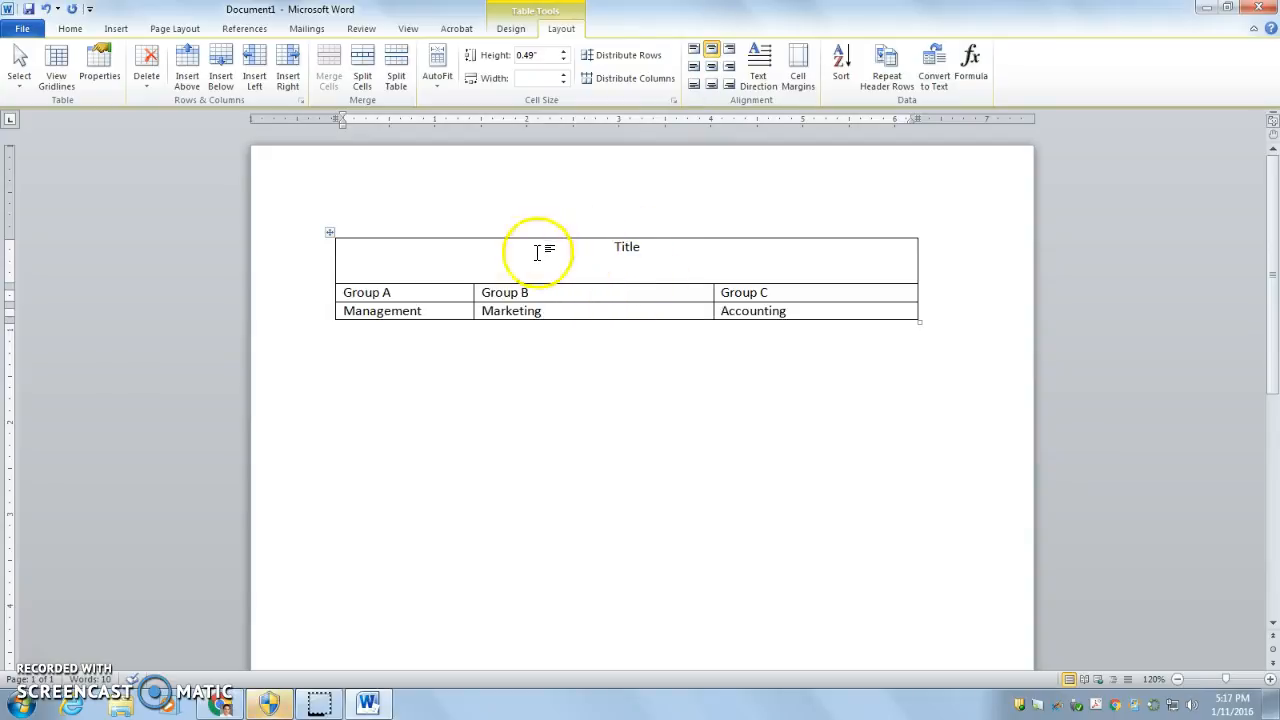
{"action": "left_click_drag", "start_coordinate": [343, 292], "coordinate": [797, 290]}
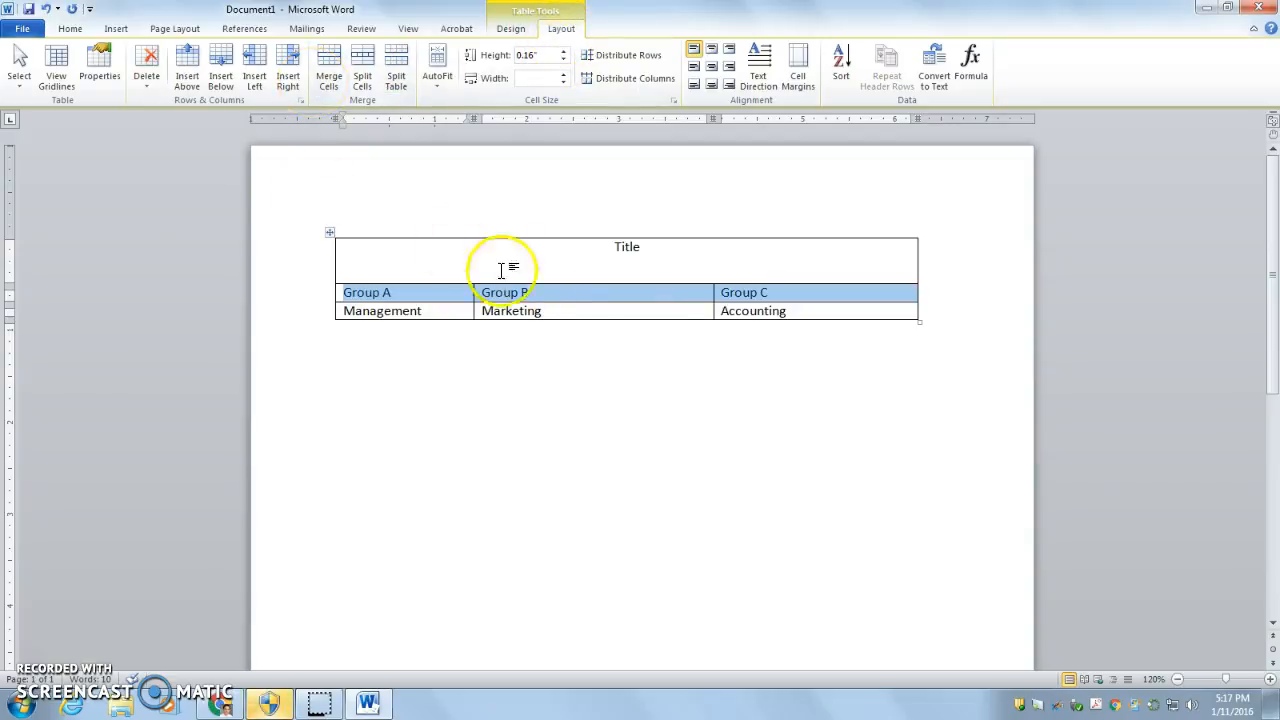
{"action": "left_click", "coordinate": [566, 293]}
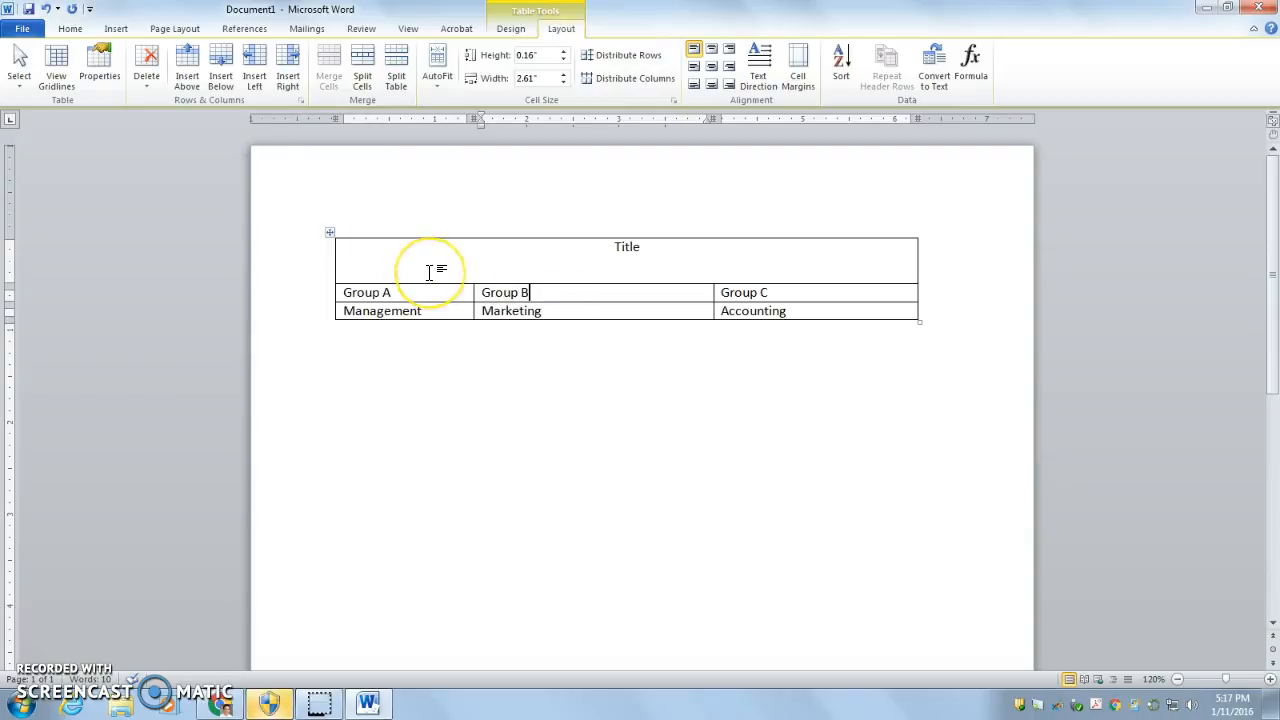
{"action": "left_click", "coordinate": [548, 121]}
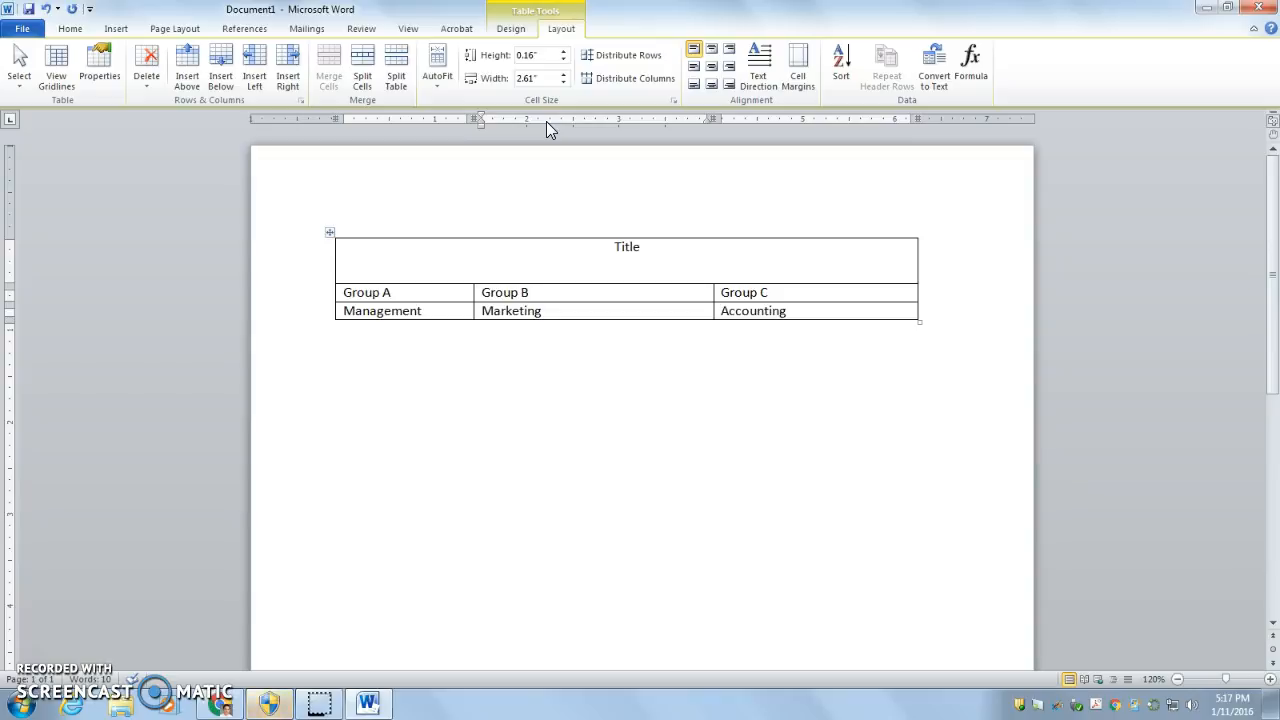
{"action": "left_click", "coordinate": [547, 246]}
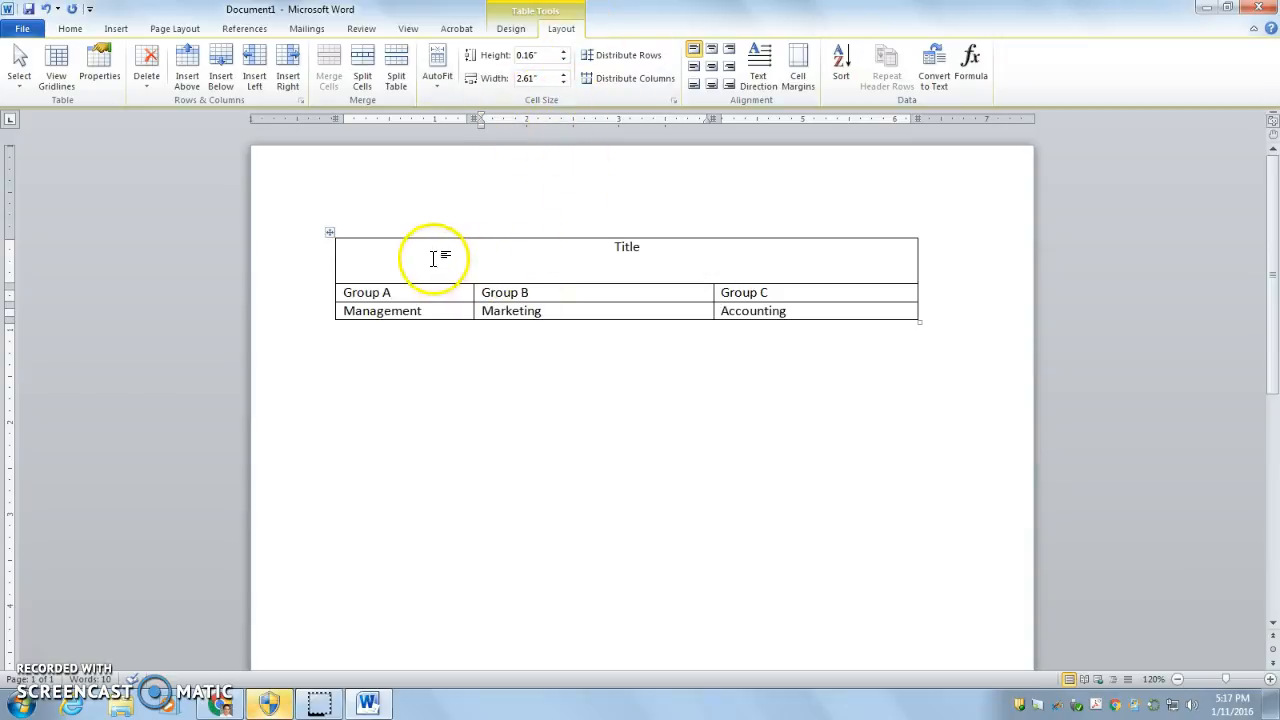
Step: Try fitting the table's columns to their contents with AutoFit, and undo the fit
{"action": "left_click", "coordinate": [439, 92]}
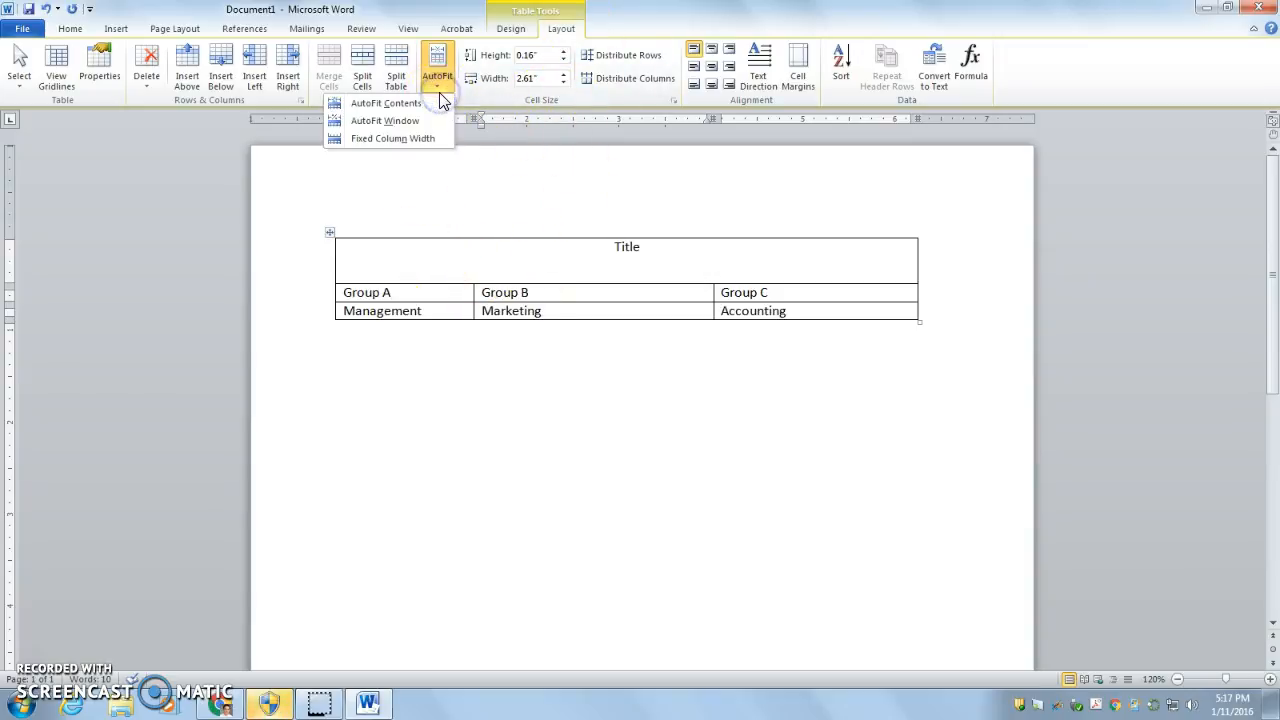
{"action": "left_click", "coordinate": [437, 104]}
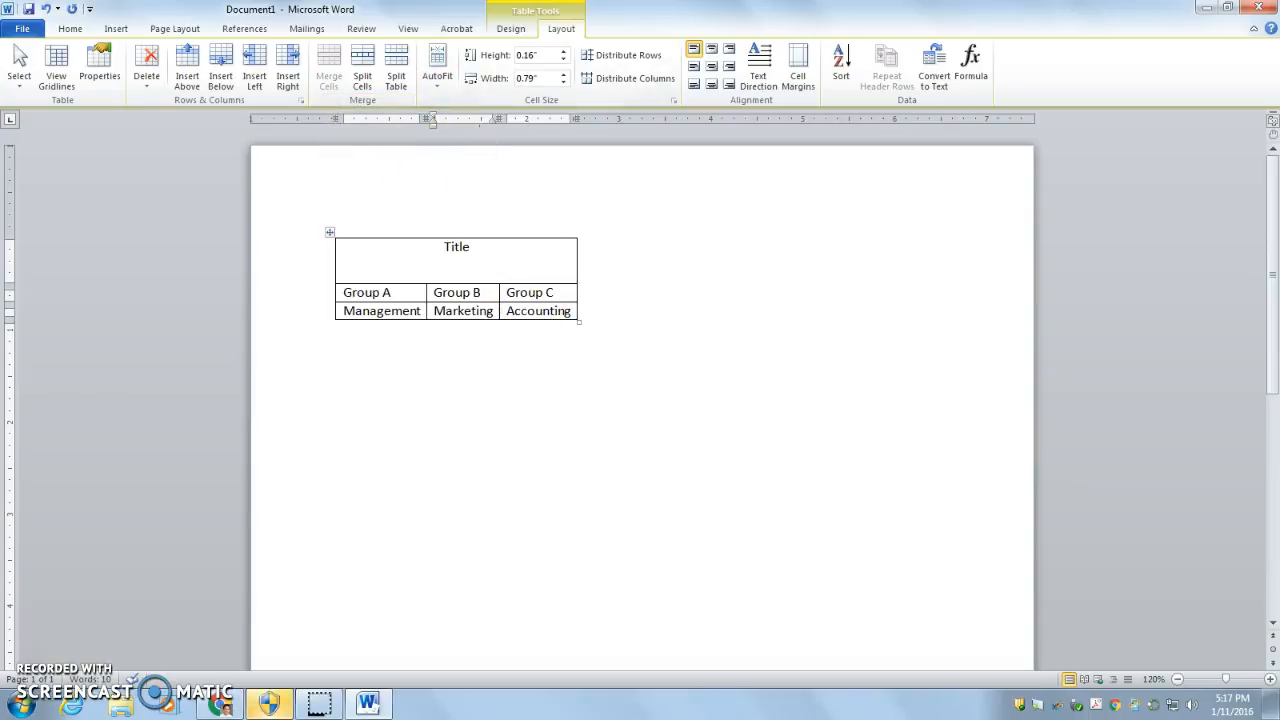
{"action": "left_click", "coordinate": [40, 10]}
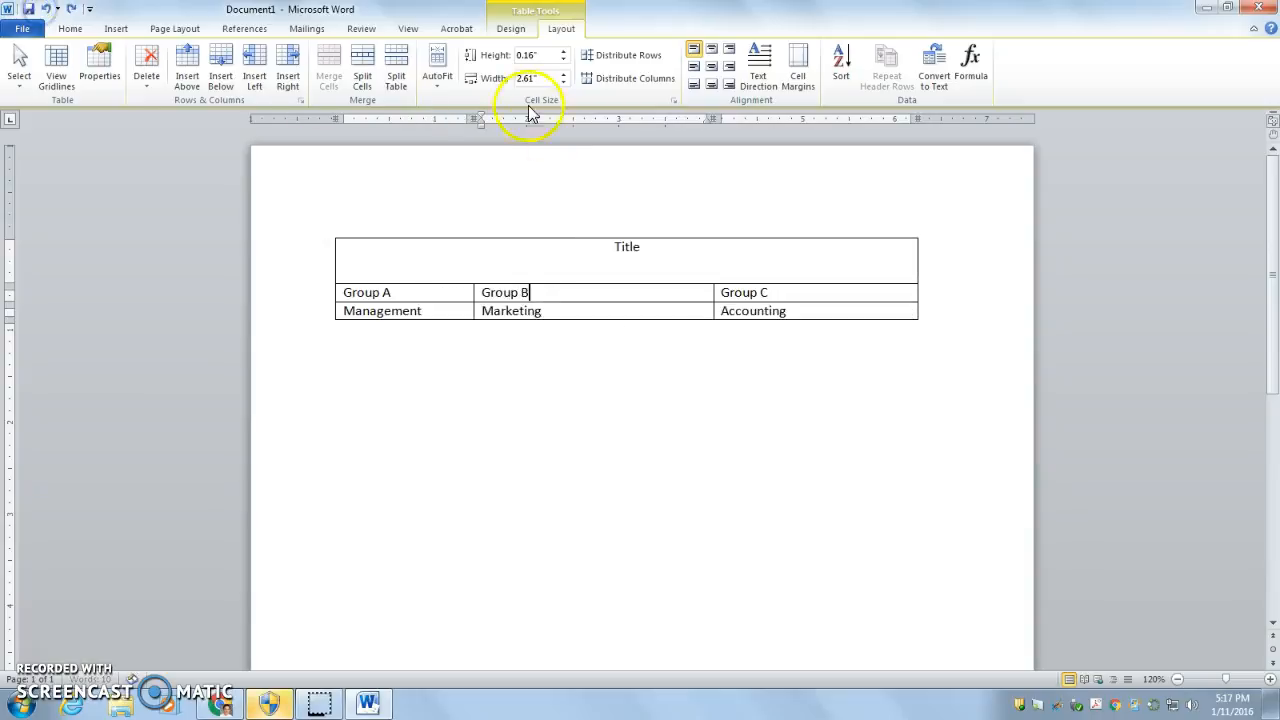
{"action": "left_click", "coordinate": [437, 80]}
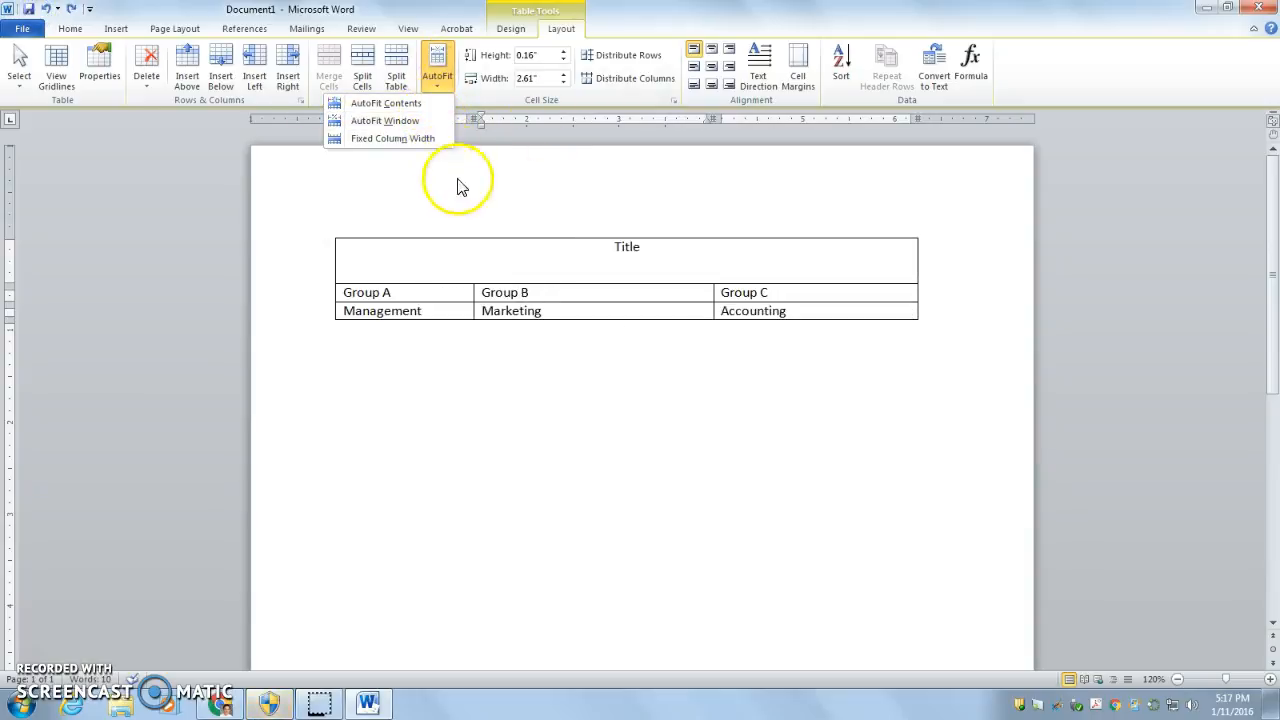
{"action": "left_click", "coordinate": [530, 264]}
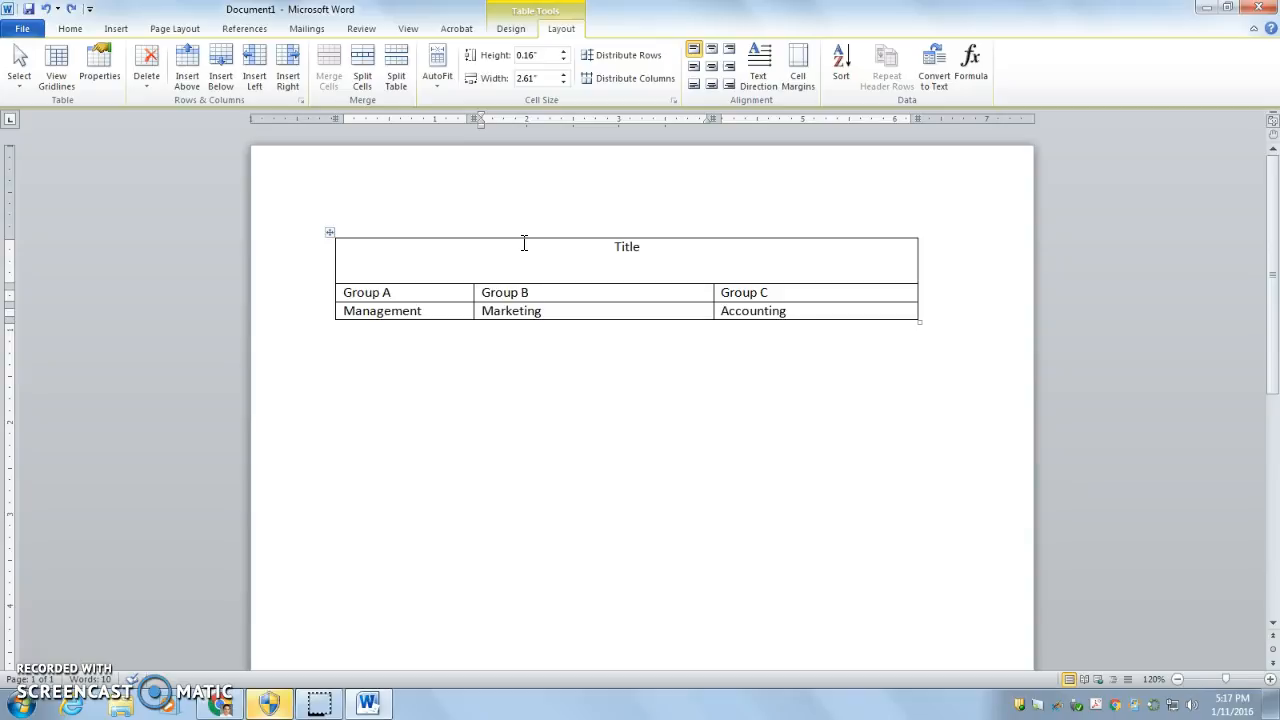
{"action": "left_click", "coordinate": [674, 102]}
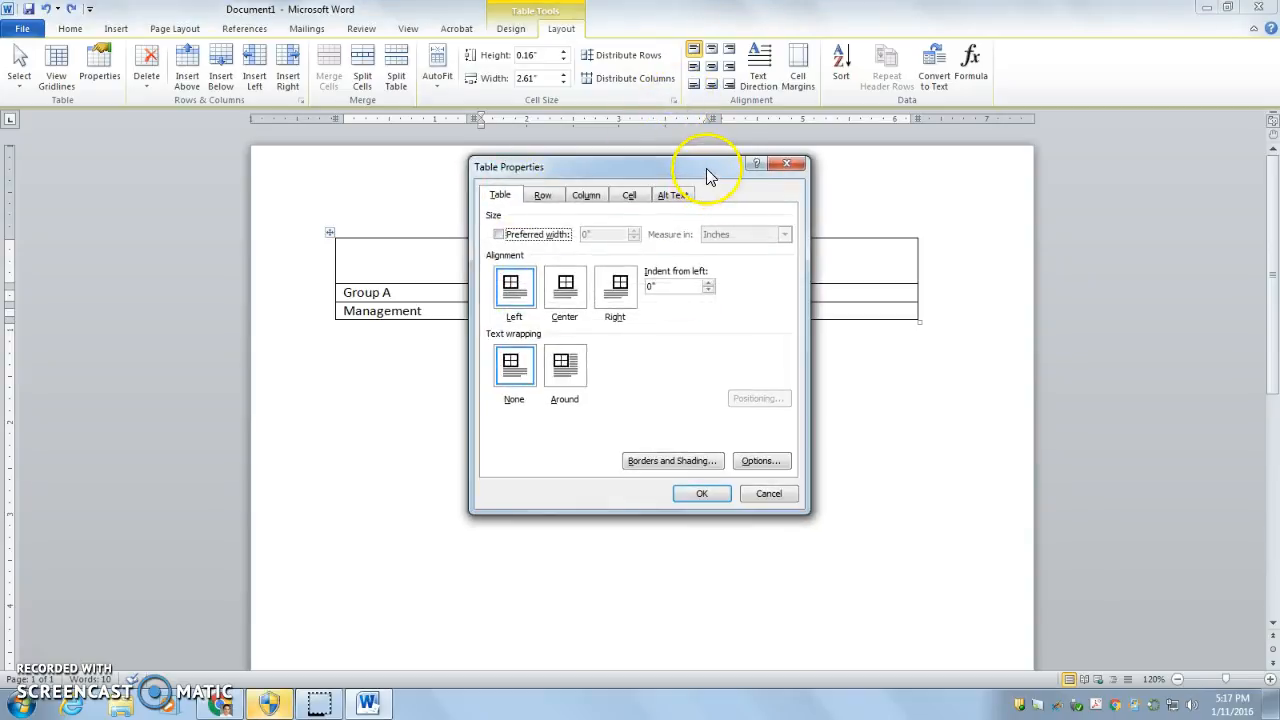
{"action": "left_click_drag", "start_coordinate": [706, 176], "coordinate": [971, 349]}
{"action": "left_click", "coordinate": [1053, 343]}
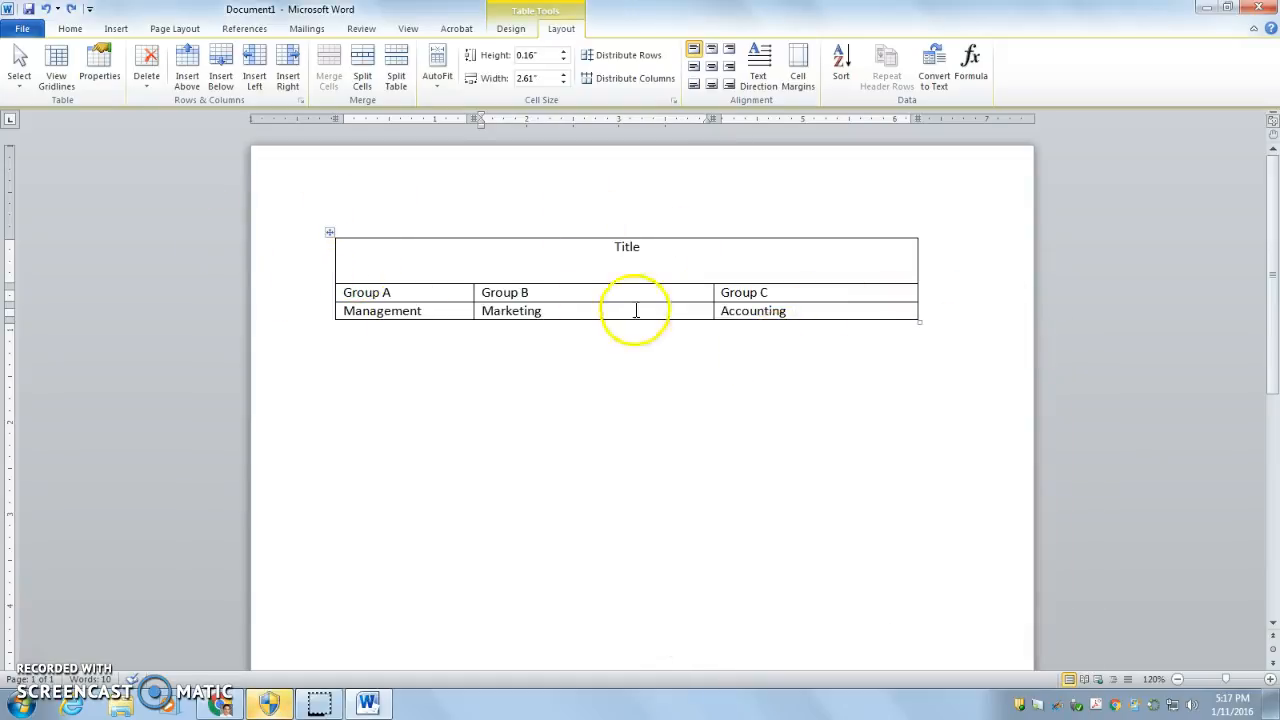
Step: Select the whole table and set its alignment on the page to Center in the table properties
{"action": "left_click", "coordinate": [20, 70]}
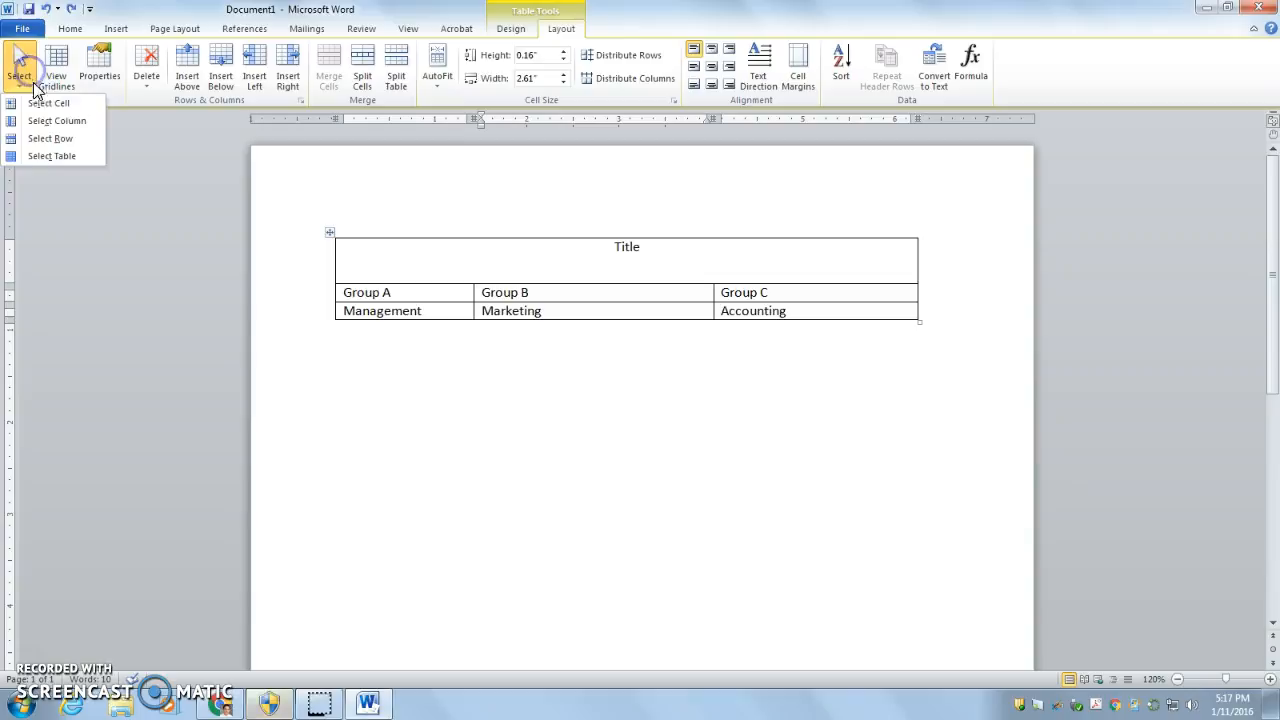
{"action": "left_click", "coordinate": [47, 156]}
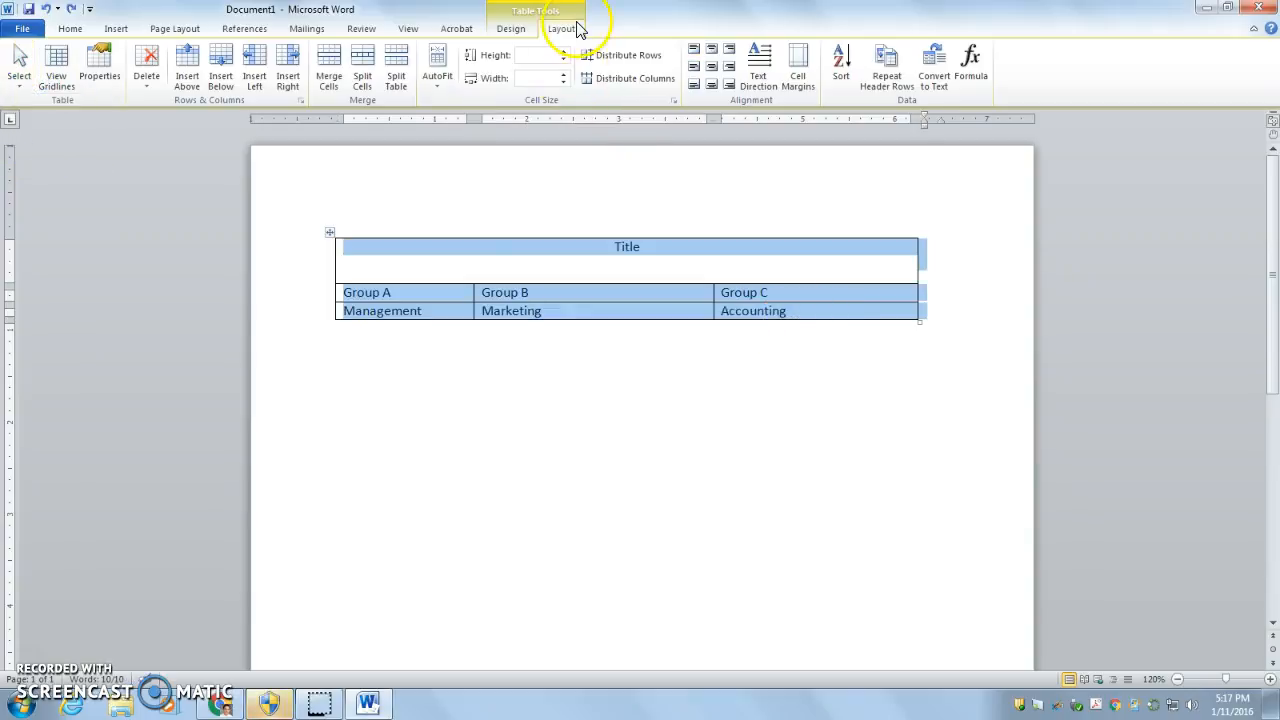
{"action": "left_click", "coordinate": [675, 100]}
{"action": "left_click_drag", "start_coordinate": [854, 342], "coordinate": [1055, 186]}
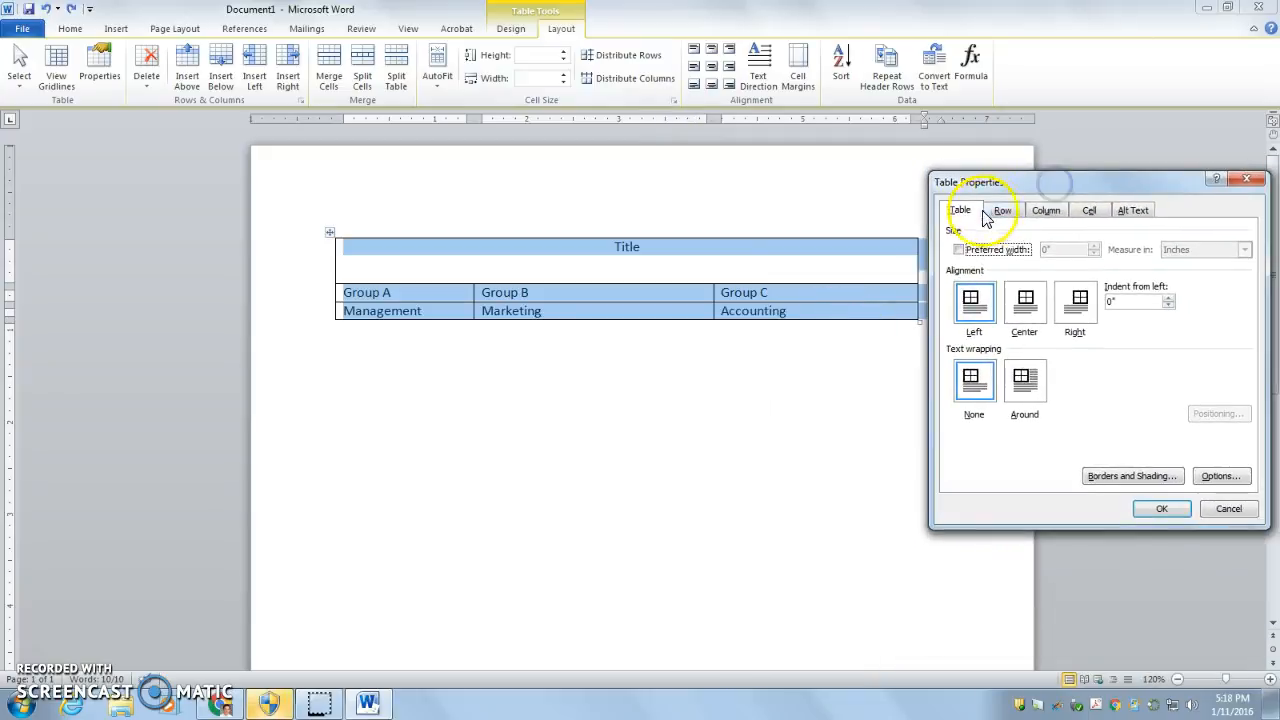
{"action": "left_click", "coordinate": [1025, 303]}
{"action": "left_click", "coordinate": [1076, 303]}
{"action": "left_click", "coordinate": [1038, 305]}
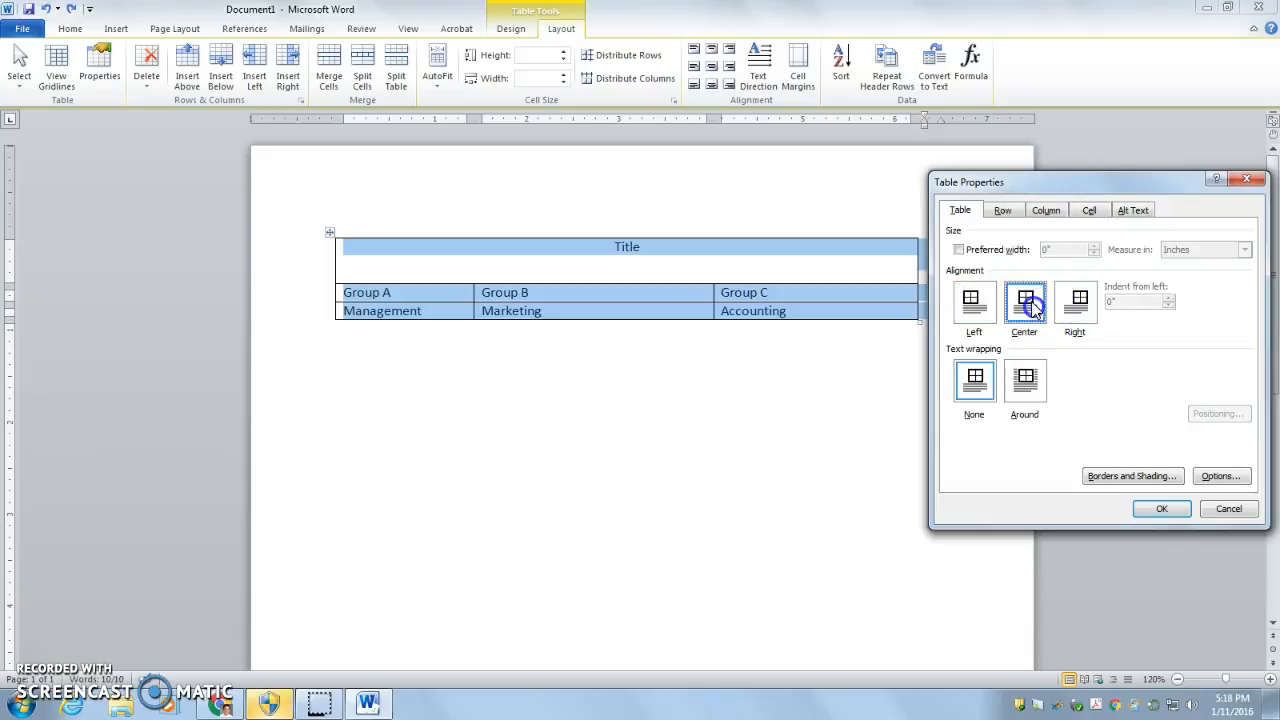
{"action": "left_click", "coordinate": [1145, 506]}
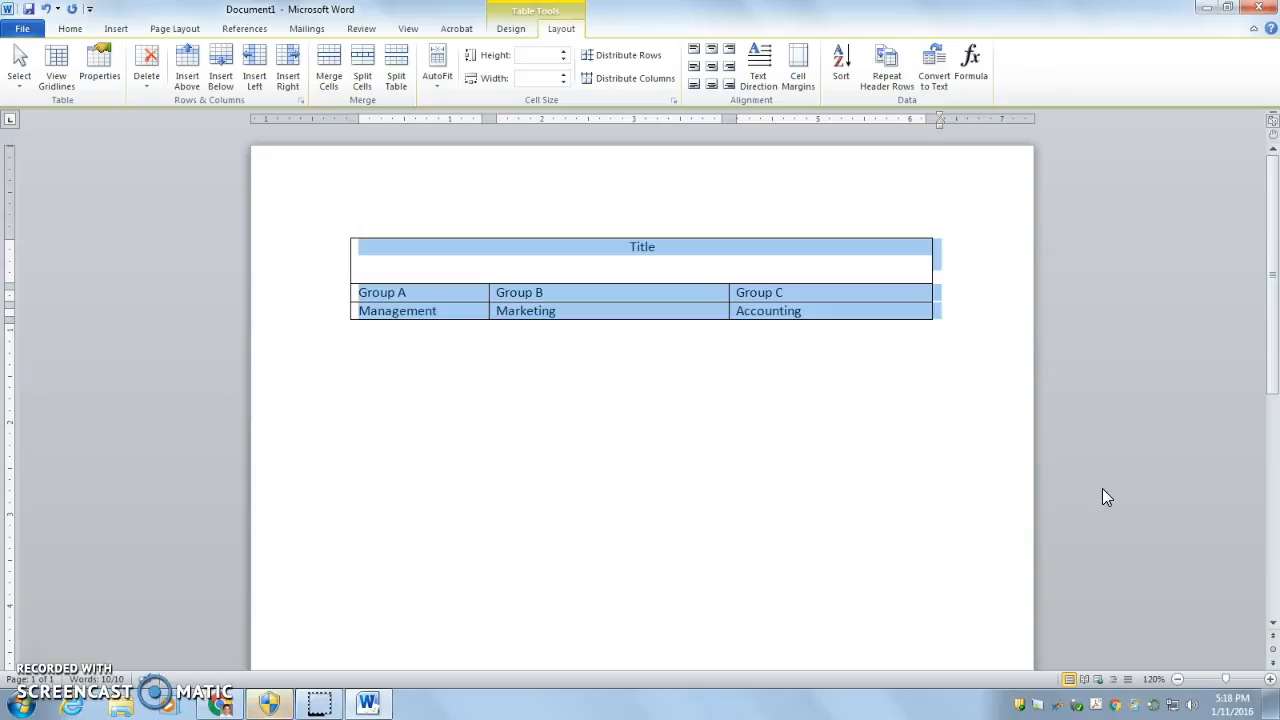
Step: Set the page's vertical alignment to Center for the whole document and deselect the table
{"action": "left_click", "coordinate": [172, 28]}
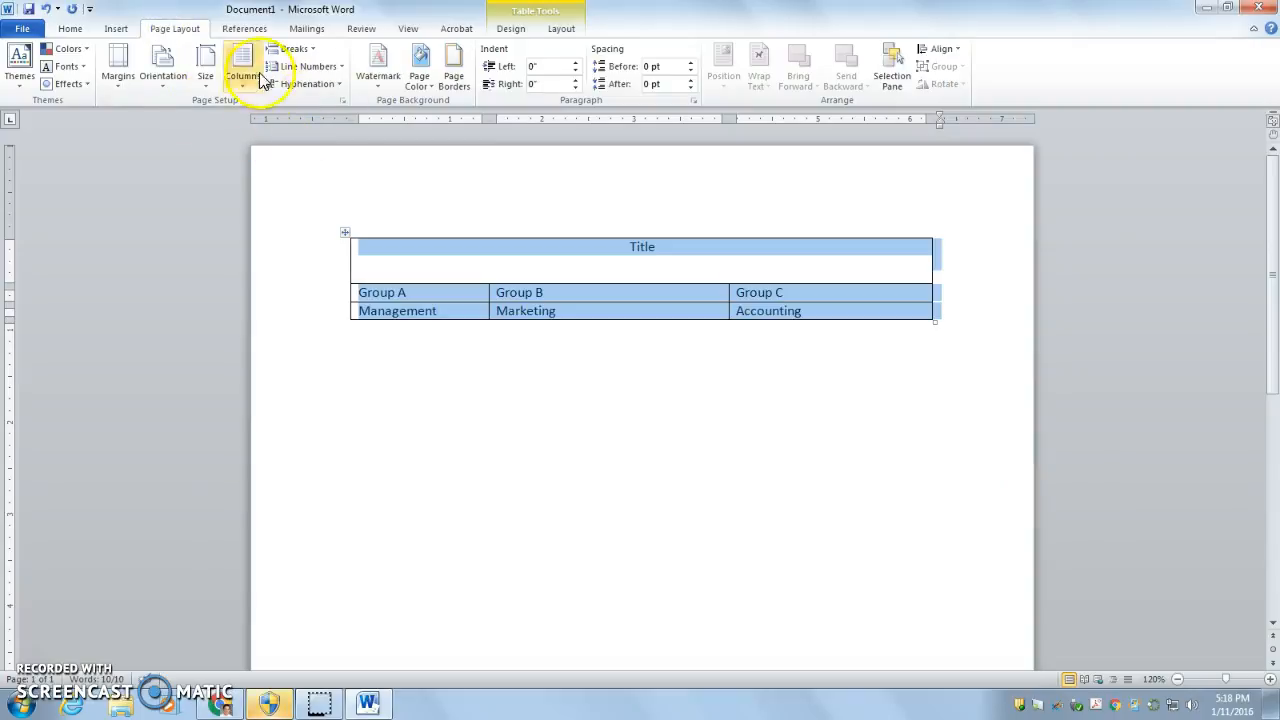
{"action": "left_click", "coordinate": [344, 106]}
{"action": "left_click_drag", "start_coordinate": [597, 136], "coordinate": [150, 151]}
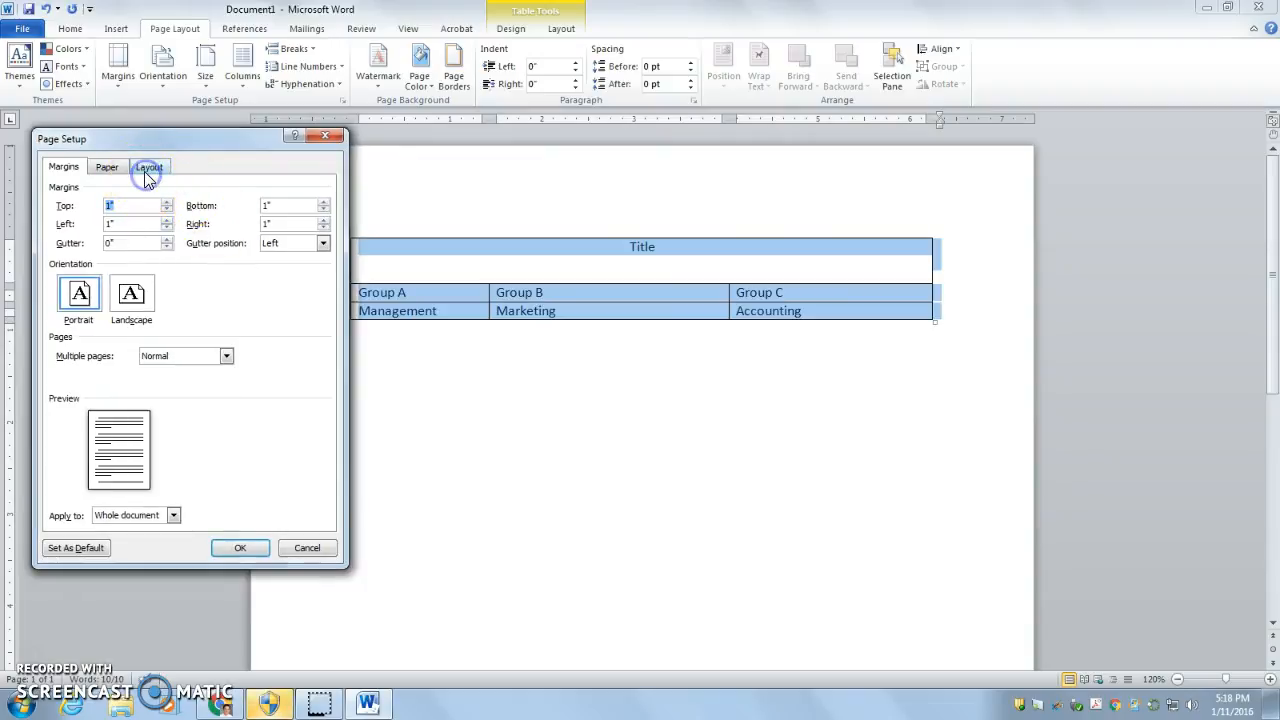
{"action": "left_click", "coordinate": [146, 170]}
{"action": "left_click", "coordinate": [194, 349]}
{"action": "left_click", "coordinate": [192, 373]}
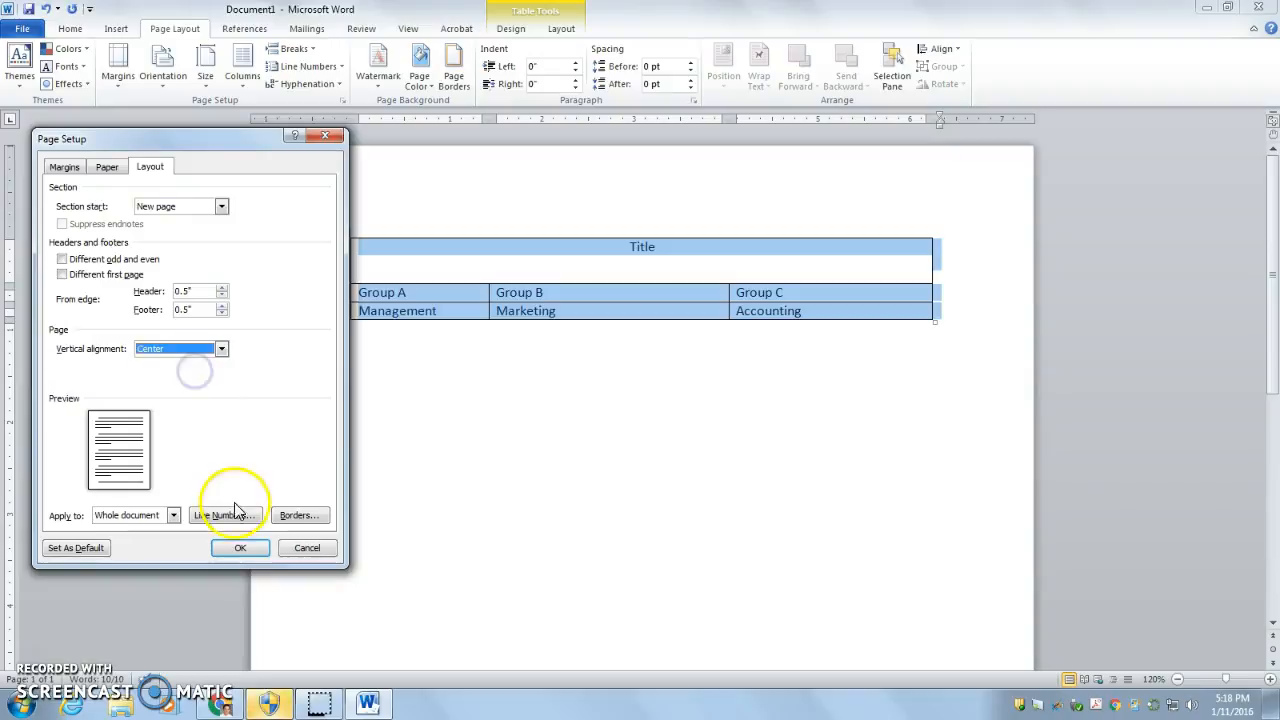
{"action": "left_click", "coordinate": [240, 548]}
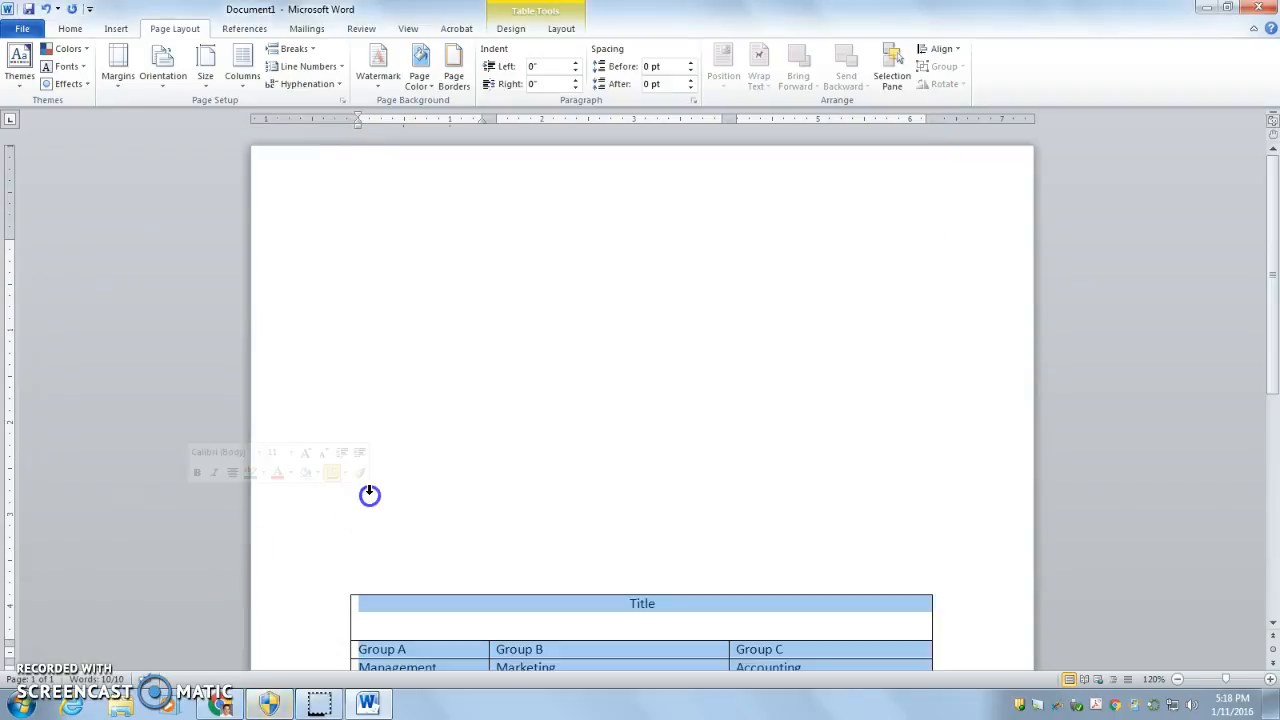
{"action": "left_click", "coordinate": [573, 648]}
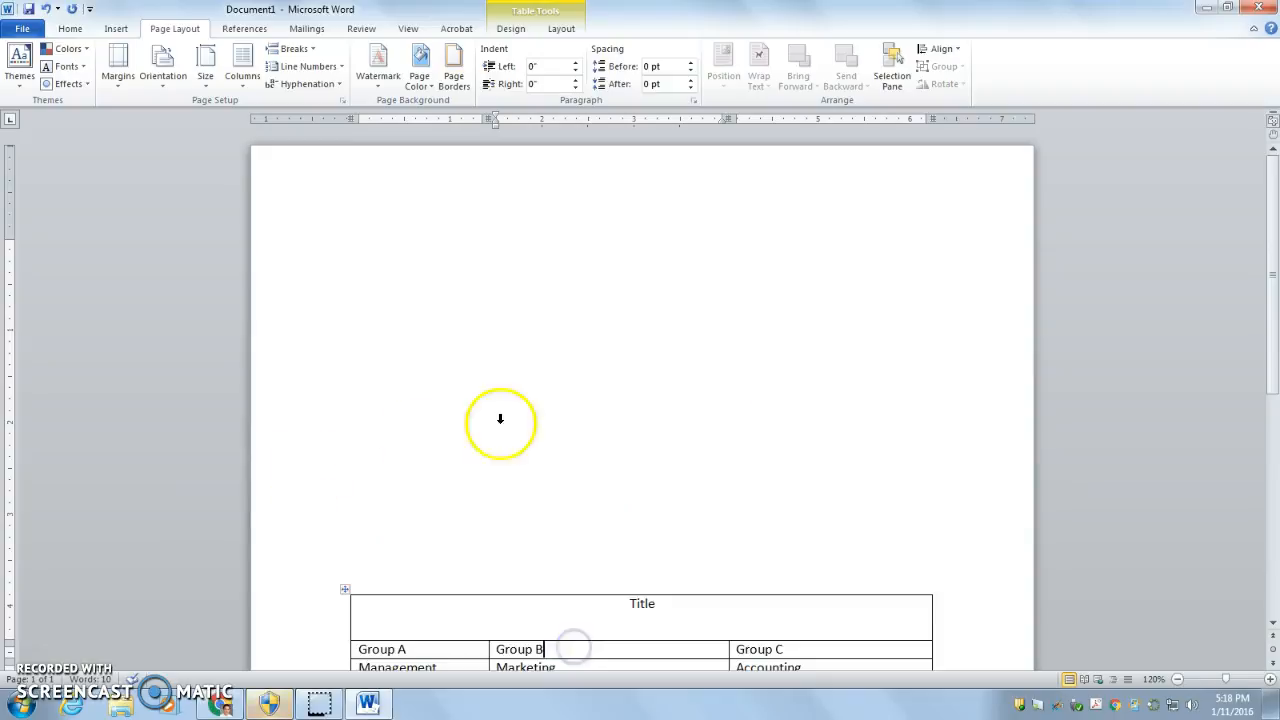
Step: Delete the entire table with the title and groups from the document
{"action": "scroll", "coordinate": [611, 534], "scroll_direction": "down", "scroll_amount": 5}
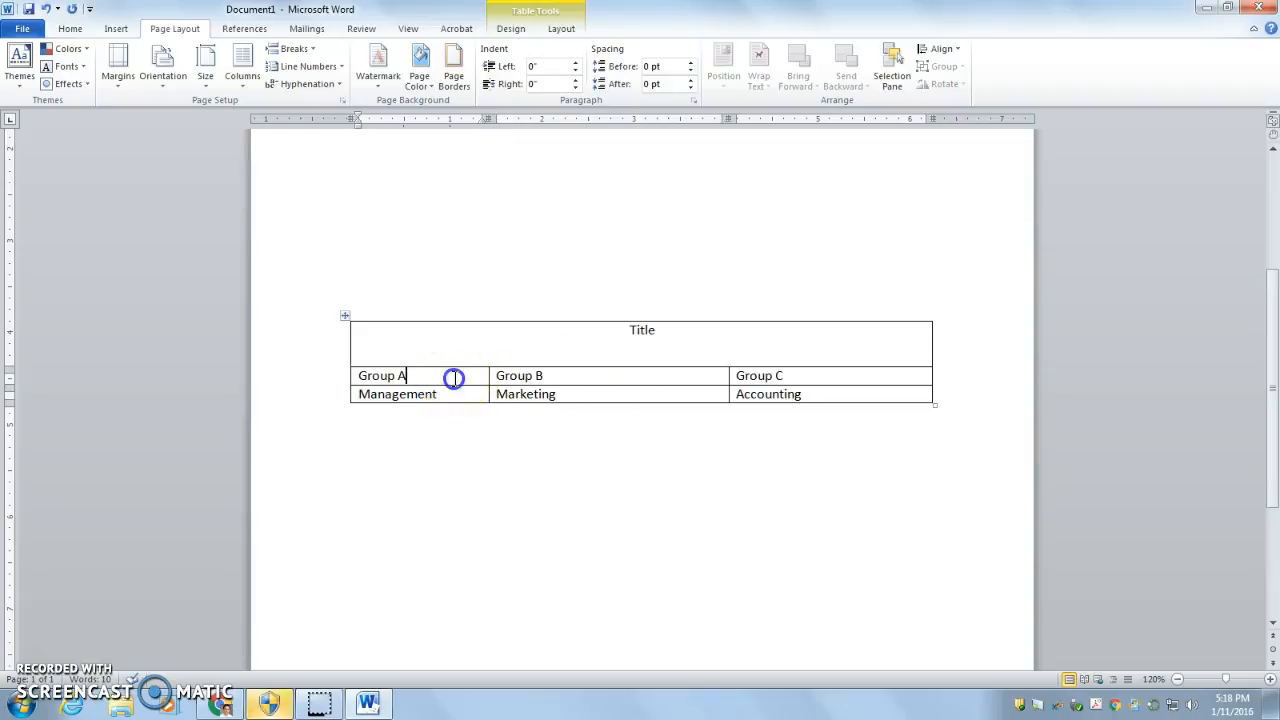
{"action": "left_click", "coordinate": [558, 29]}
{"action": "left_click", "coordinate": [19, 76]}
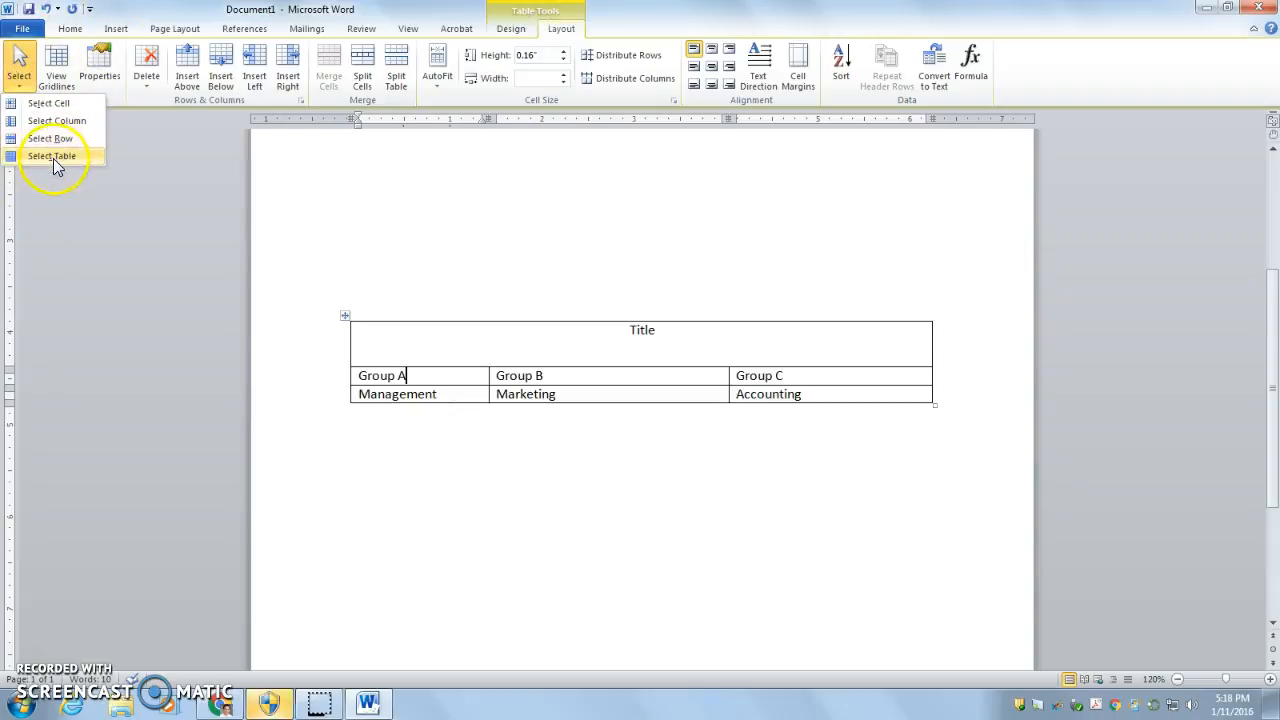
{"action": "left_click", "coordinate": [148, 82]}
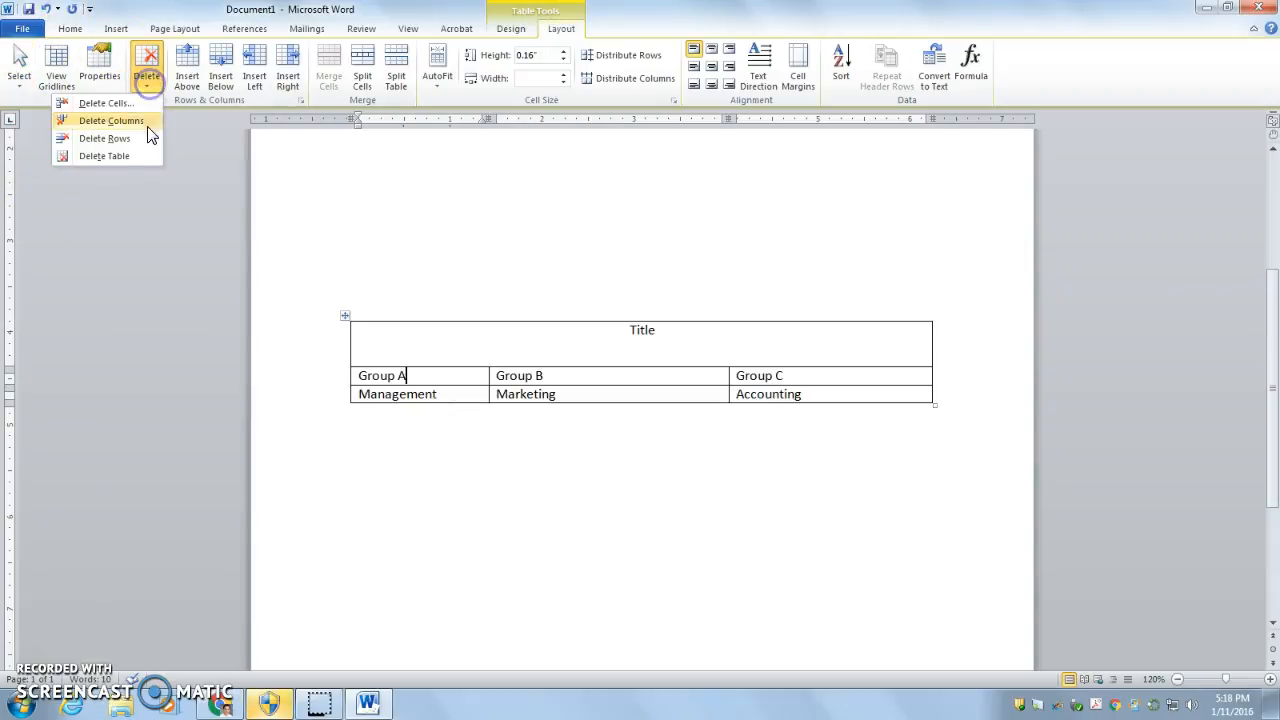
{"action": "left_click", "coordinate": [123, 157]}
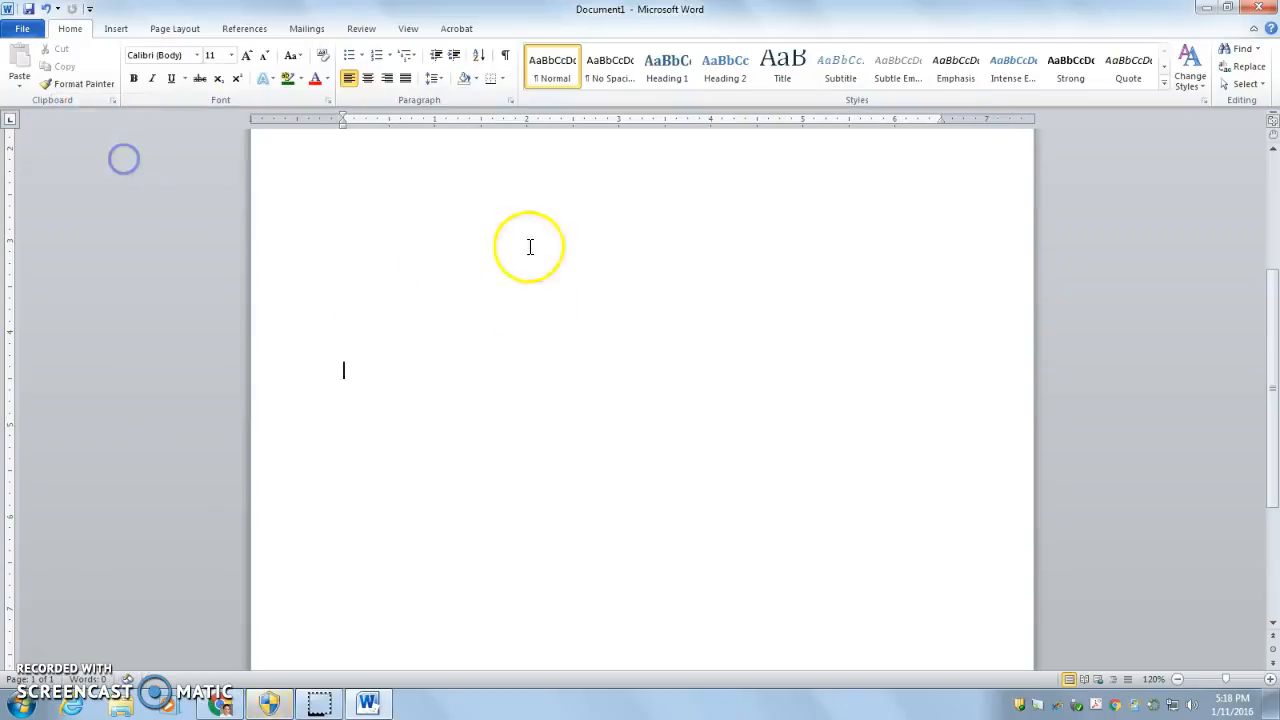
Step: Insert a new table with two columns and four rows
{"action": "left_click", "coordinate": [116, 28]}
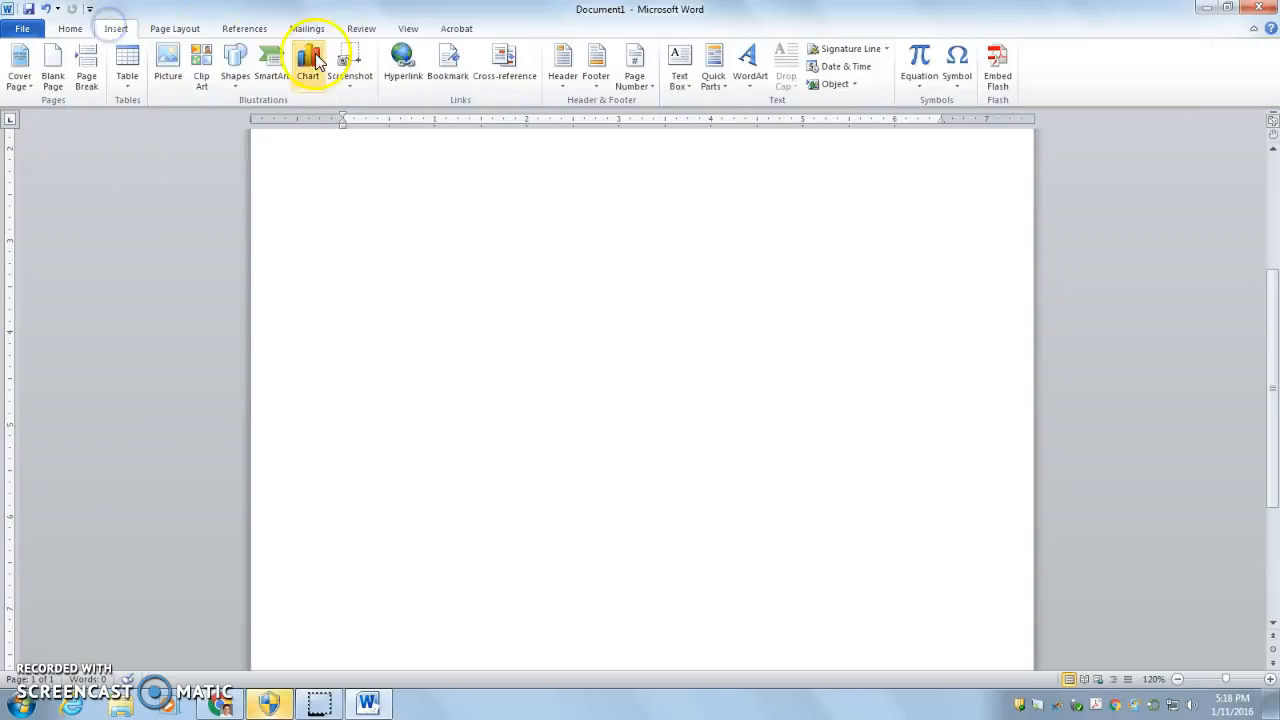
{"action": "left_click", "coordinate": [122, 80]}
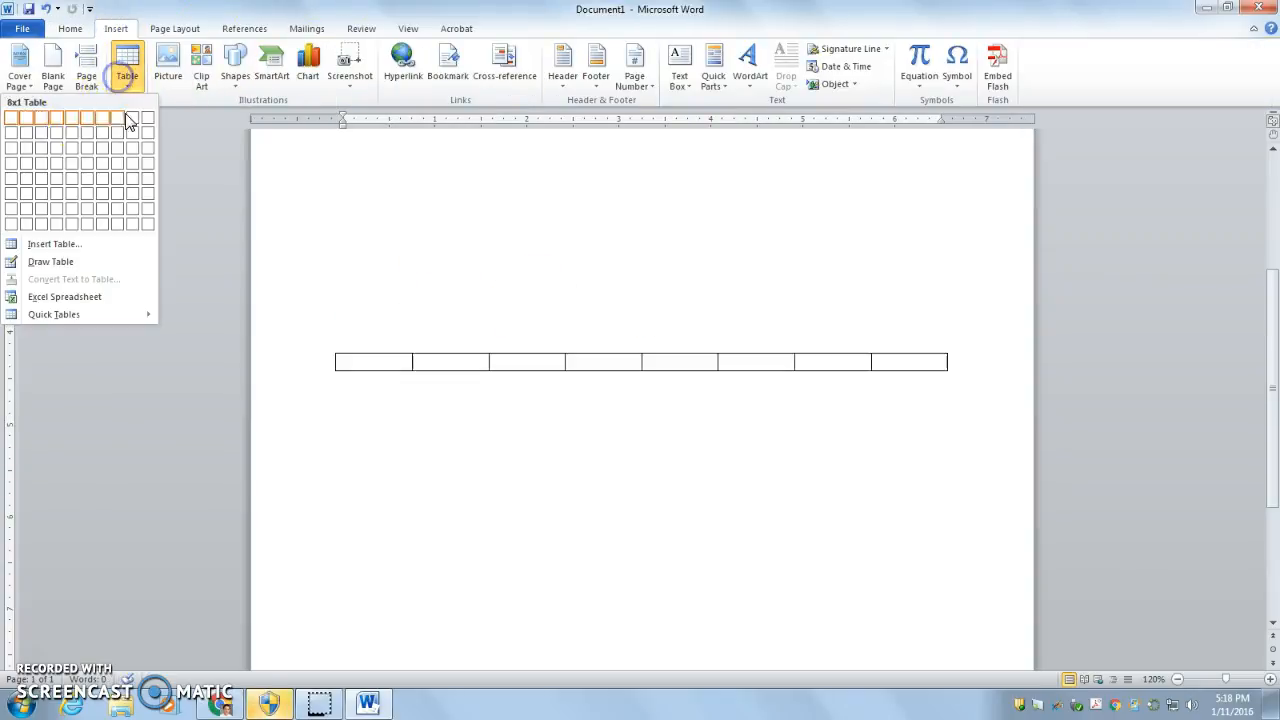
{"action": "left_click", "coordinate": [33, 165]}
Step: Enter 1, 2, 3 and 4 down the first column of the new table
{"action": "type", "text": "1"}
{"action": "key", "text": "Tab"}
{"action": "key", "text": "Tab"}
{"action": "type", "text": "2"}
{"action": "key", "text": "Tab"}
{"action": "key", "text": "Tab"}
{"action": "type", "text": "3"}
{"action": "type", "text": "4"}
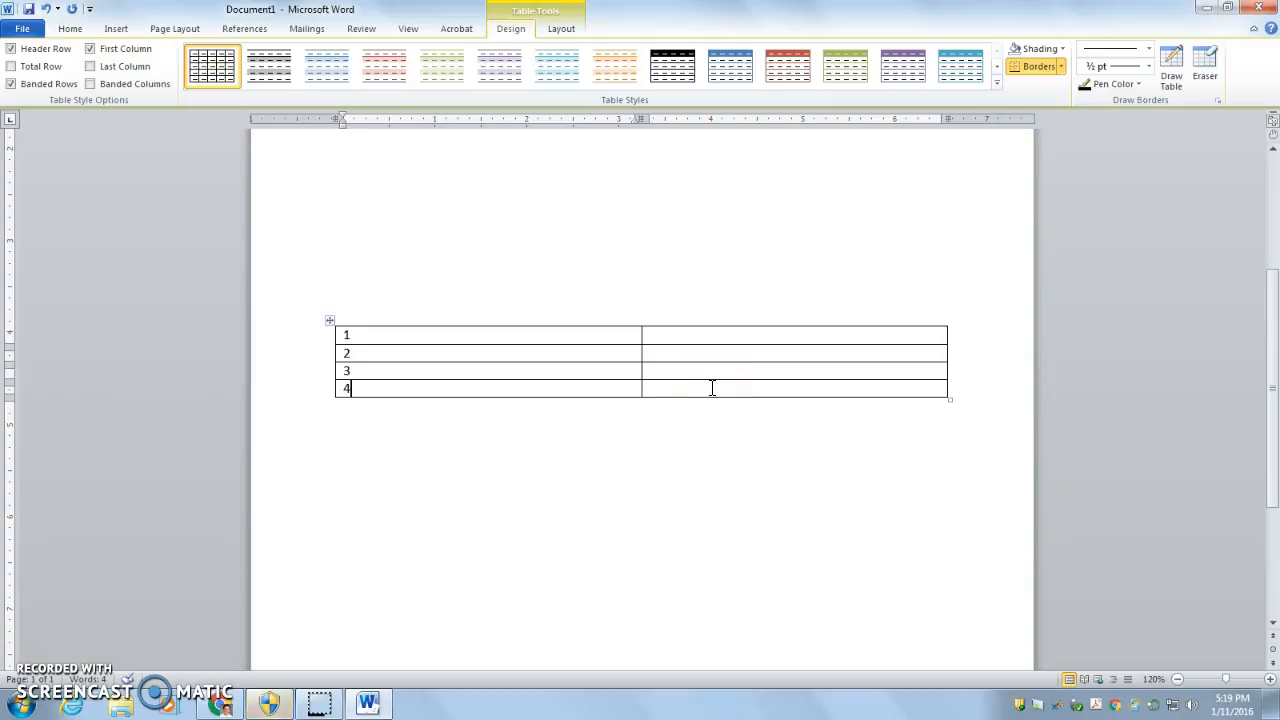
Step: Sort the table by Column 1 as numbers in descending order, with no header row
{"action": "left_click", "coordinate": [561, 33]}
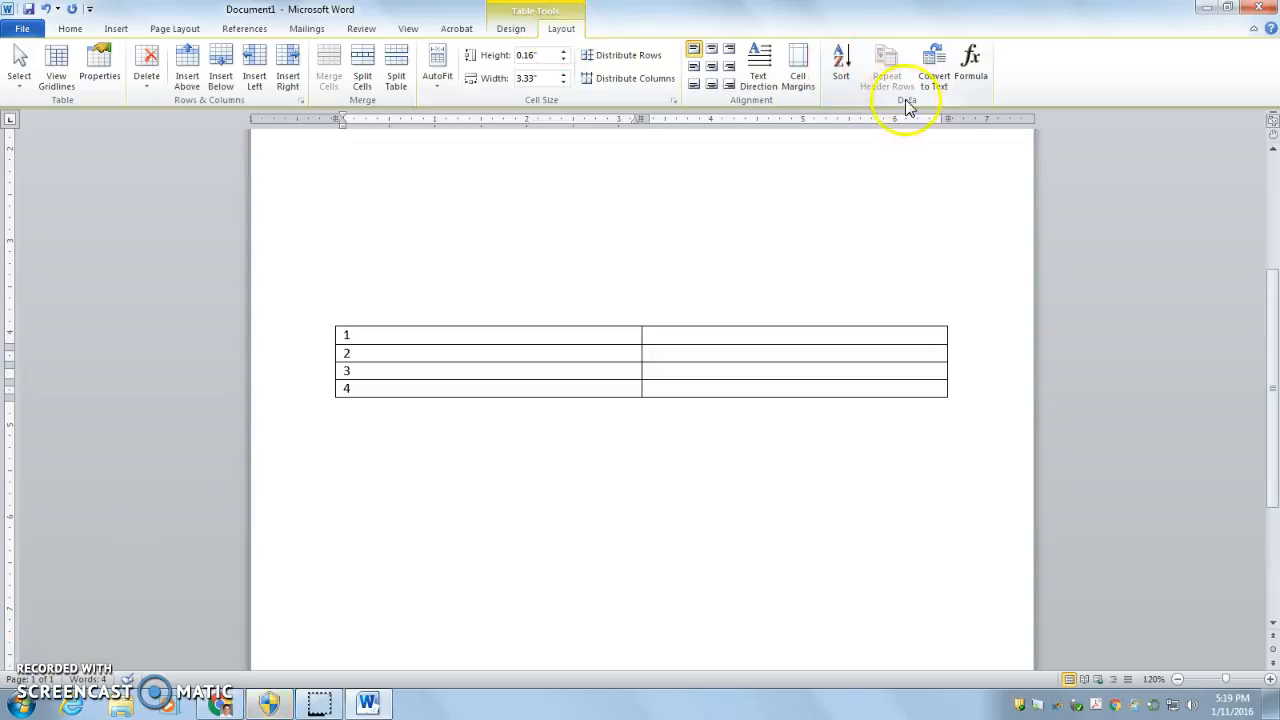
{"action": "left_click", "coordinate": [841, 72]}
{"action": "left_click_drag", "start_coordinate": [614, 213], "coordinate": [983, 224]}
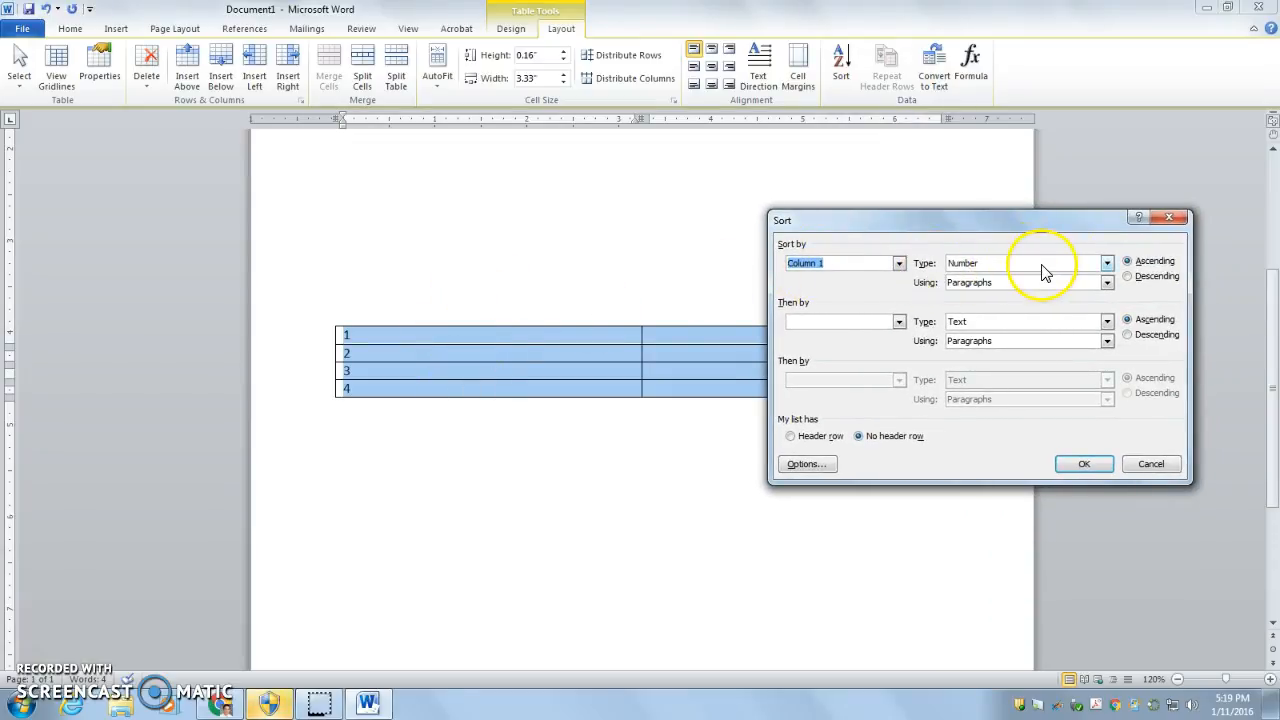
{"action": "left_click", "coordinate": [1131, 278]}
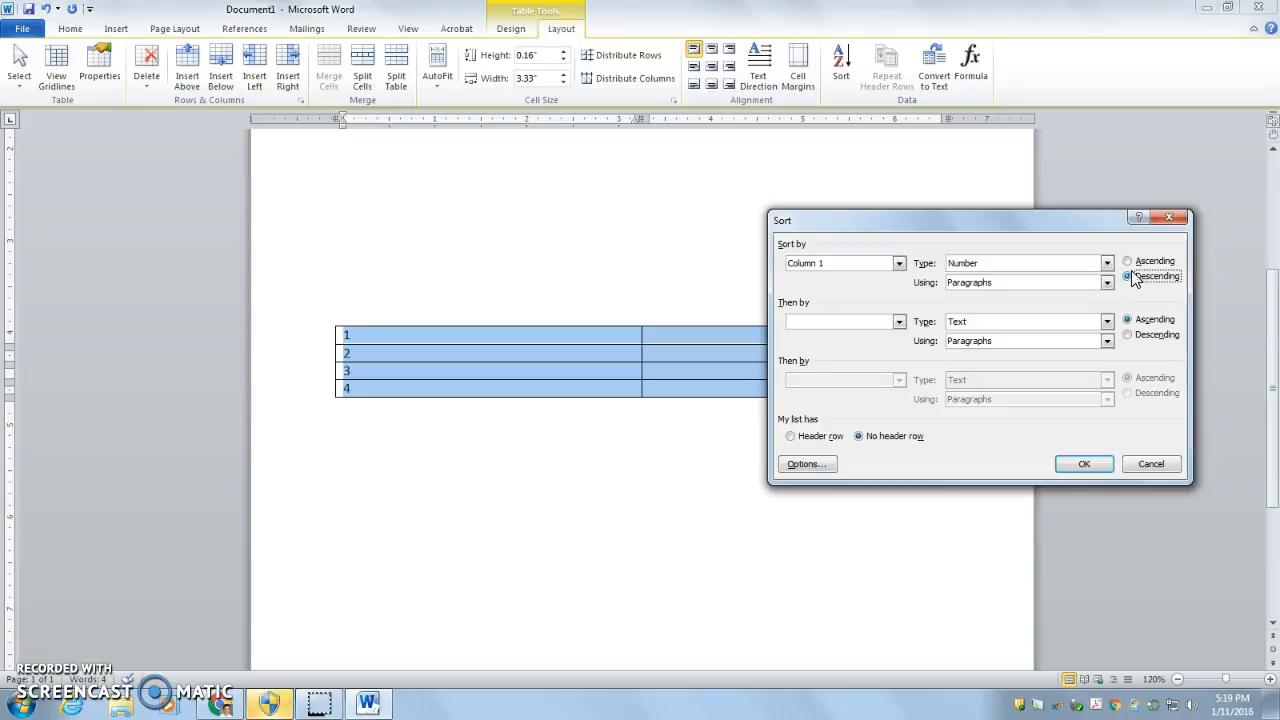
{"action": "left_click", "coordinate": [1084, 464]}
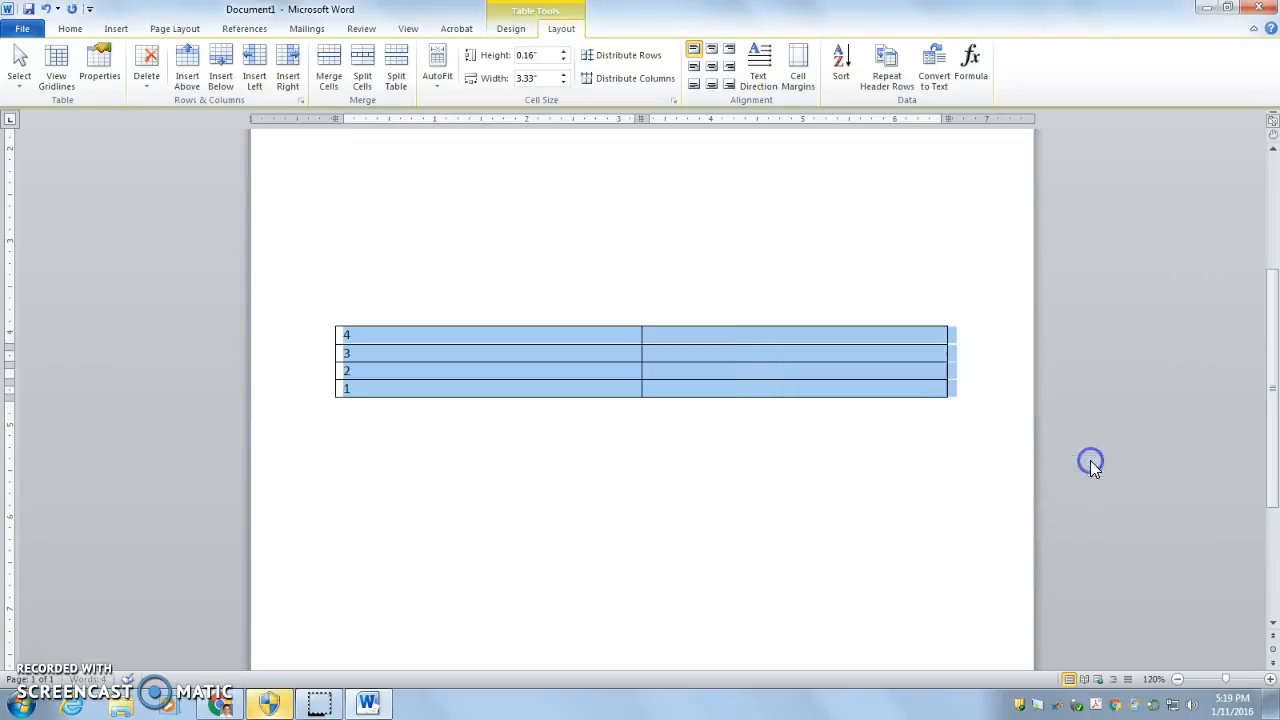
Step: Deselect the table and add a new row below its last row
{"action": "left_click", "coordinate": [672, 434]}
{"action": "left_click", "coordinate": [389, 383]}
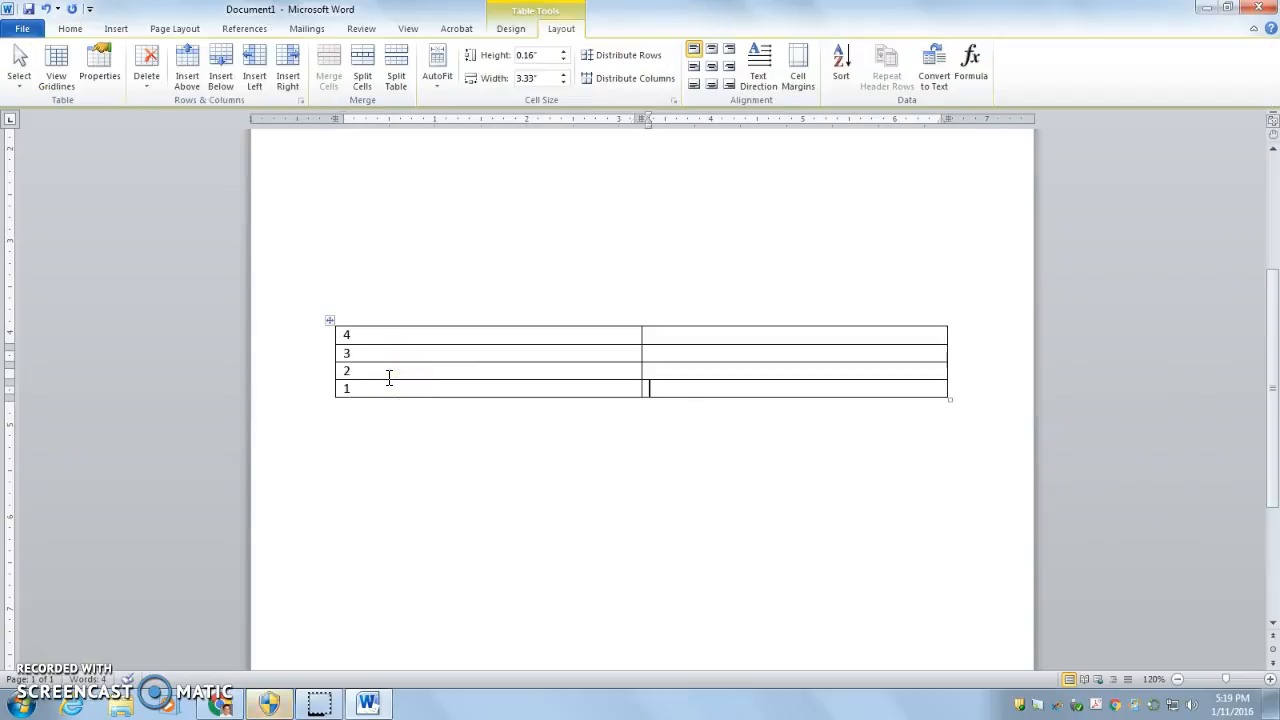
{"action": "key", "text": "Tab"}
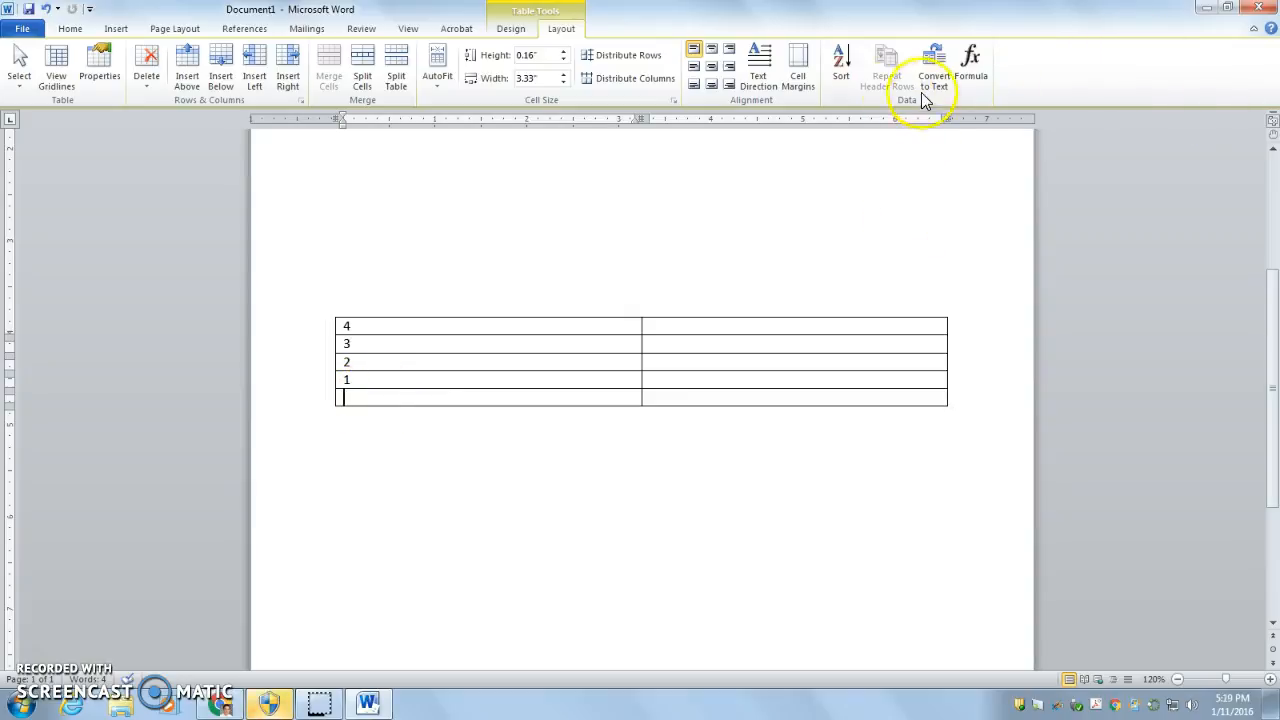
Step: Insert the formula =SUM(ABOVE) in the first cell of the table's empty bottom row
{"action": "left_click", "coordinate": [970, 76]}
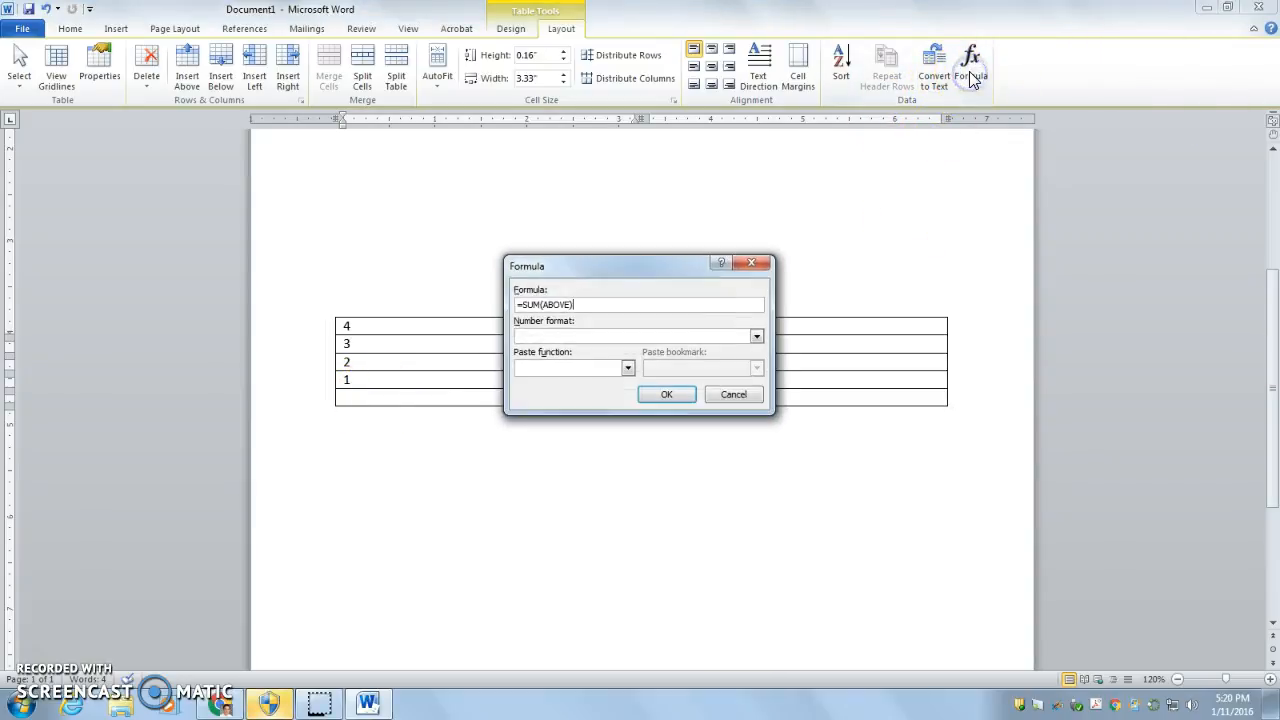
{"action": "left_click_drag", "start_coordinate": [643, 264], "coordinate": [628, 453]}
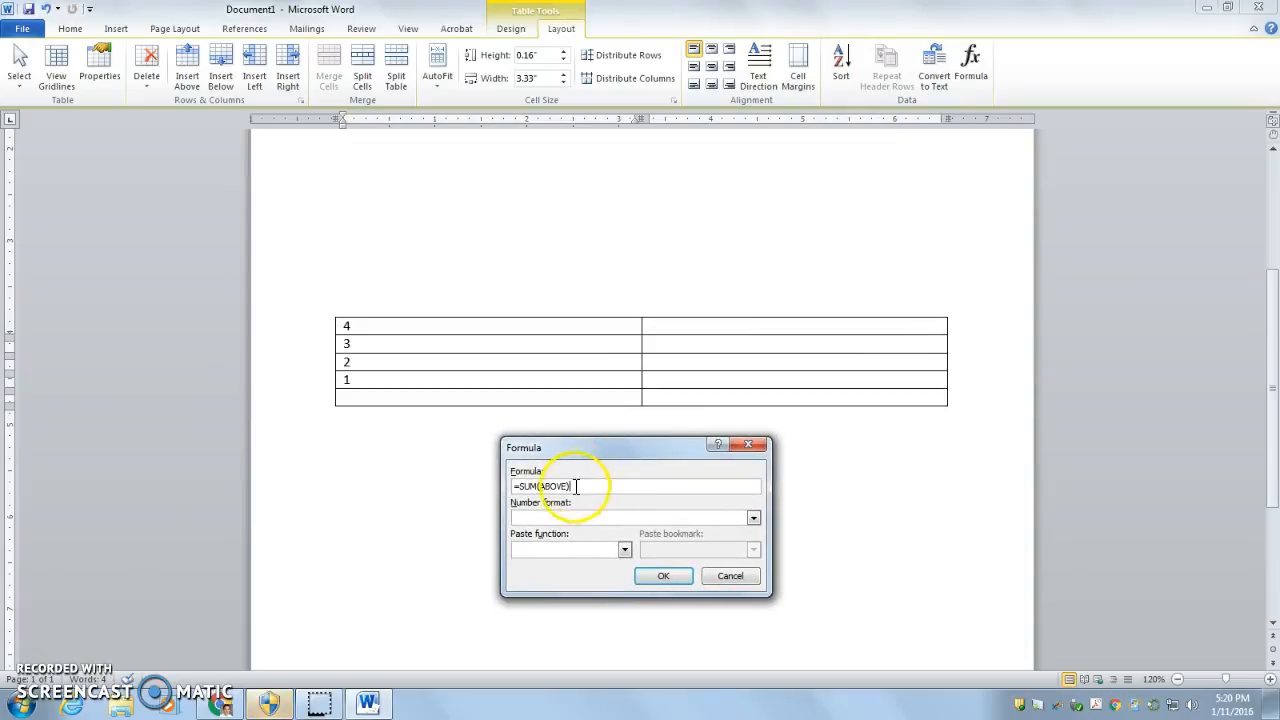
{"action": "left_click", "coordinate": [598, 513]}
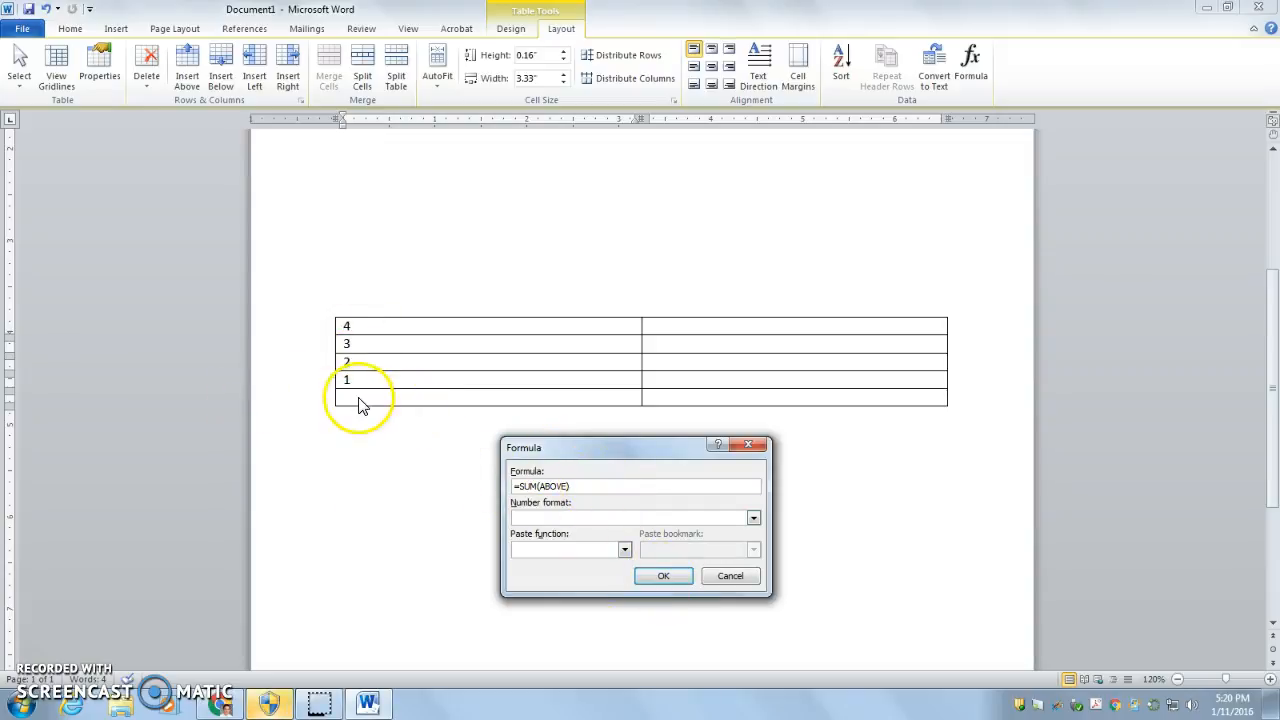
{"action": "left_click", "coordinate": [665, 576]}
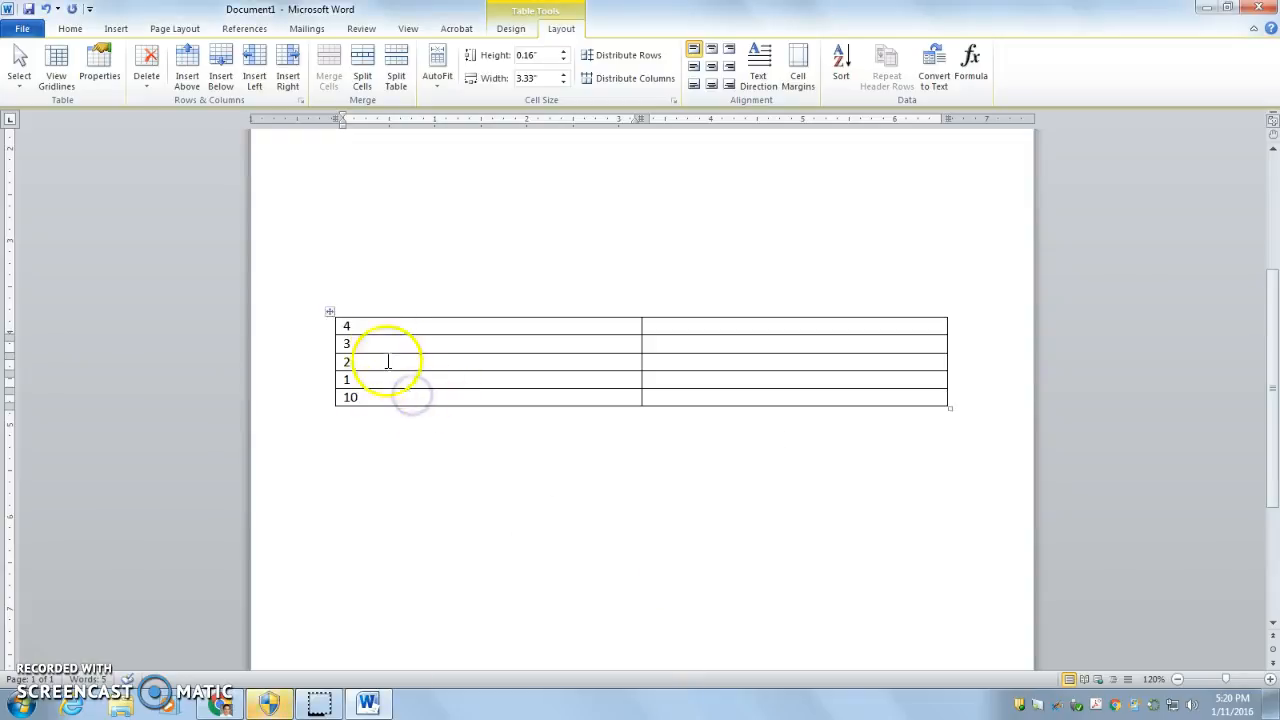